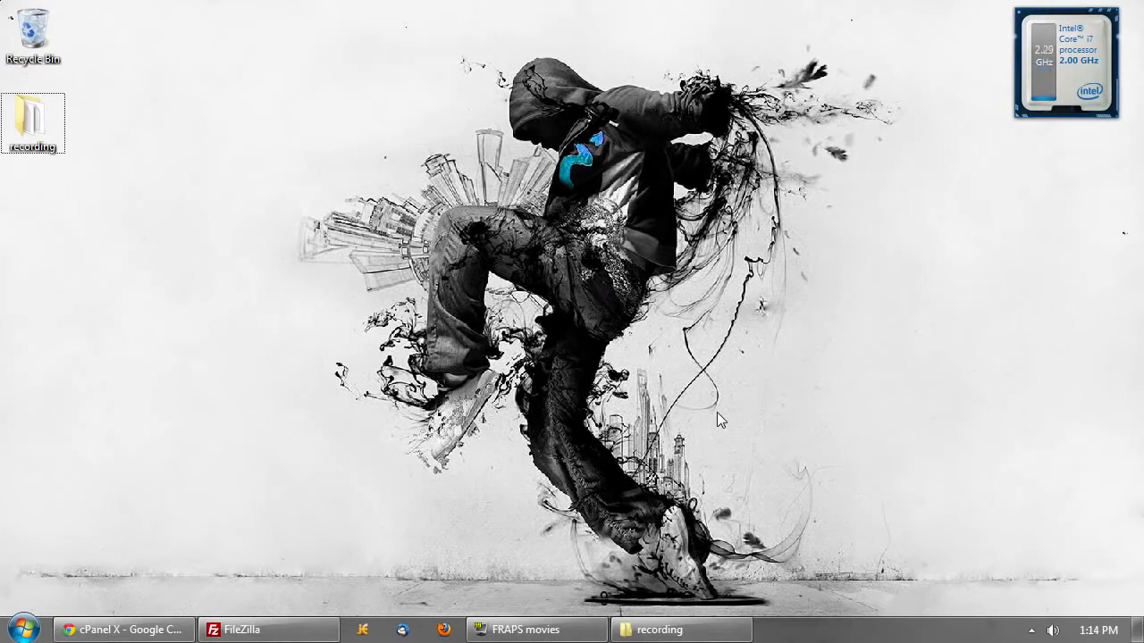
- Restore the recording folder window from the taskbar
left_click(712, 636)
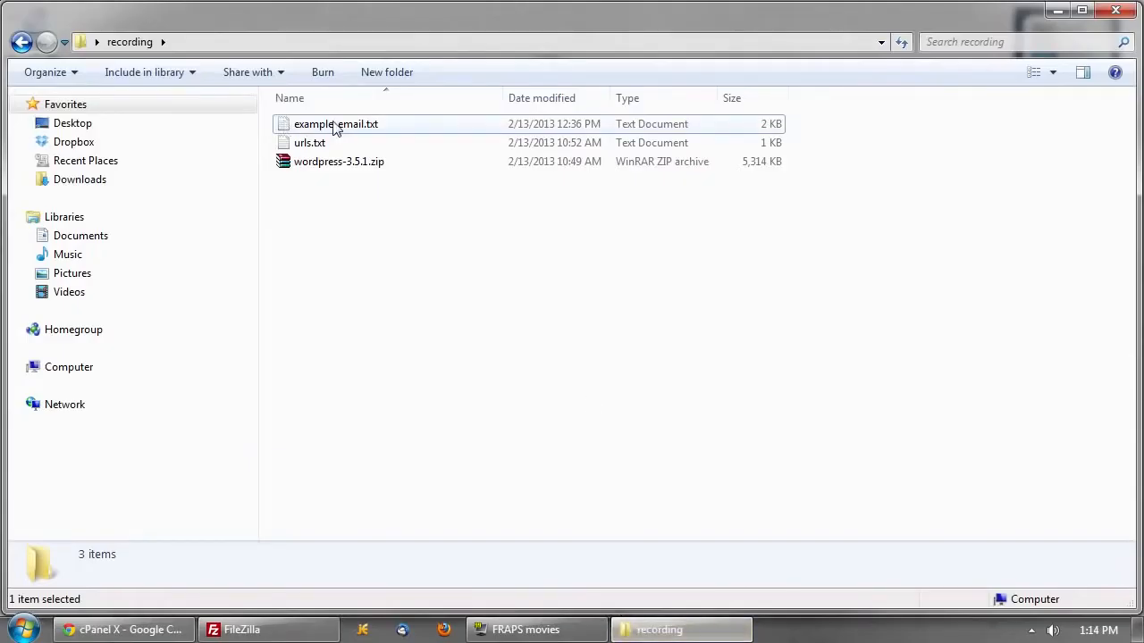
- Open example_email.txt in Notepad and review the package, login and control panel URL details
left_click(343, 128)
double_click(343, 128)
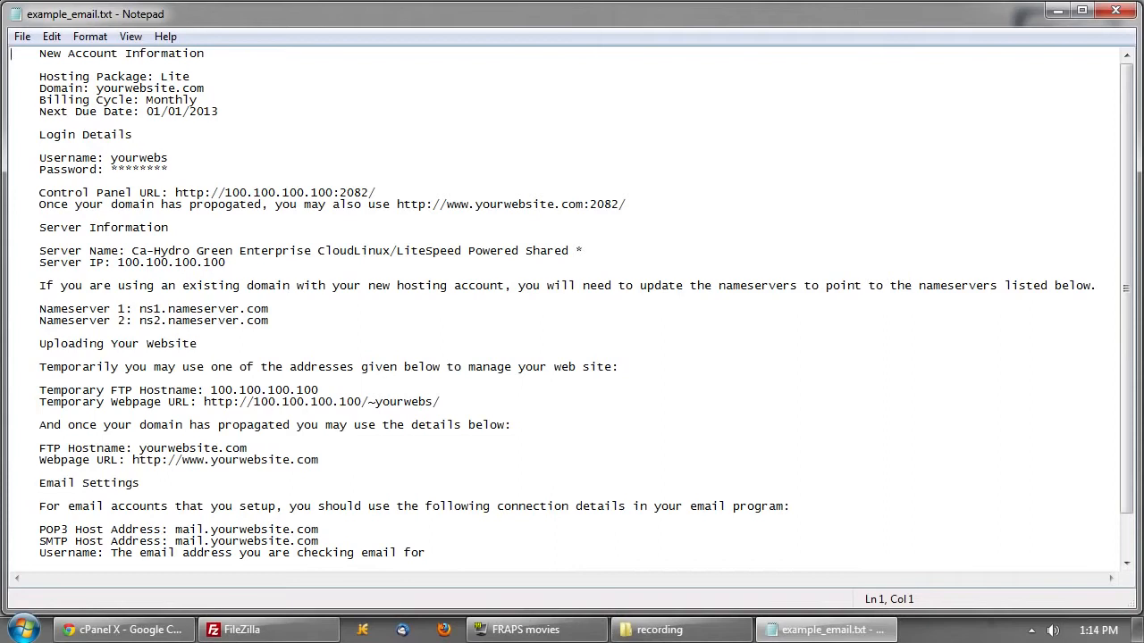
left_click_drag(33, 77, 220, 112)
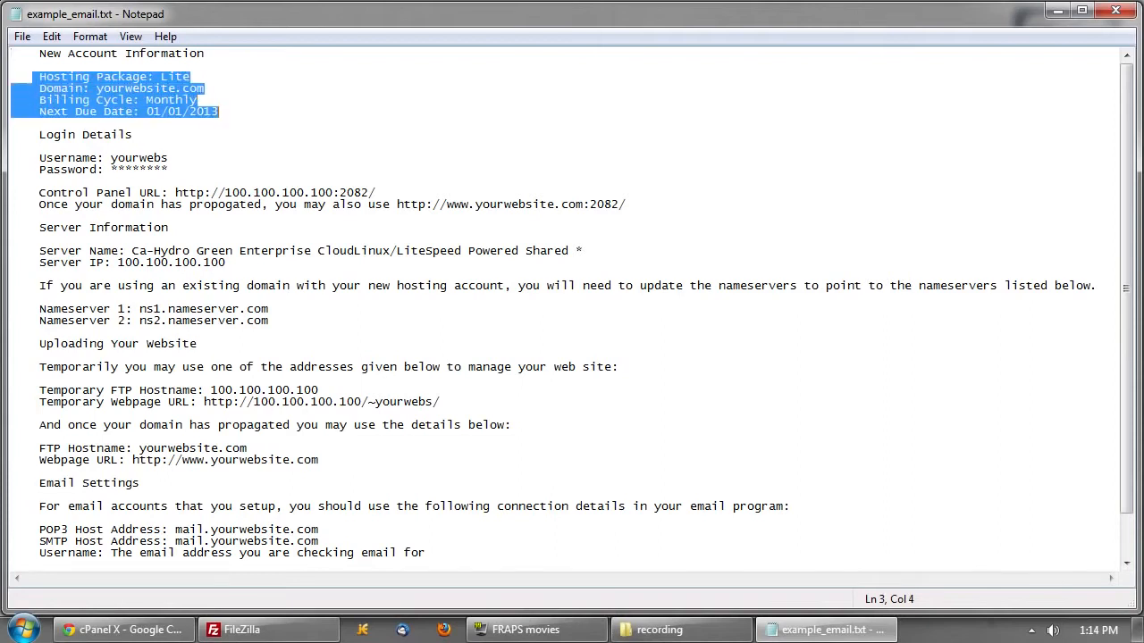
left_click(33, 76)
left_click(220, 111)
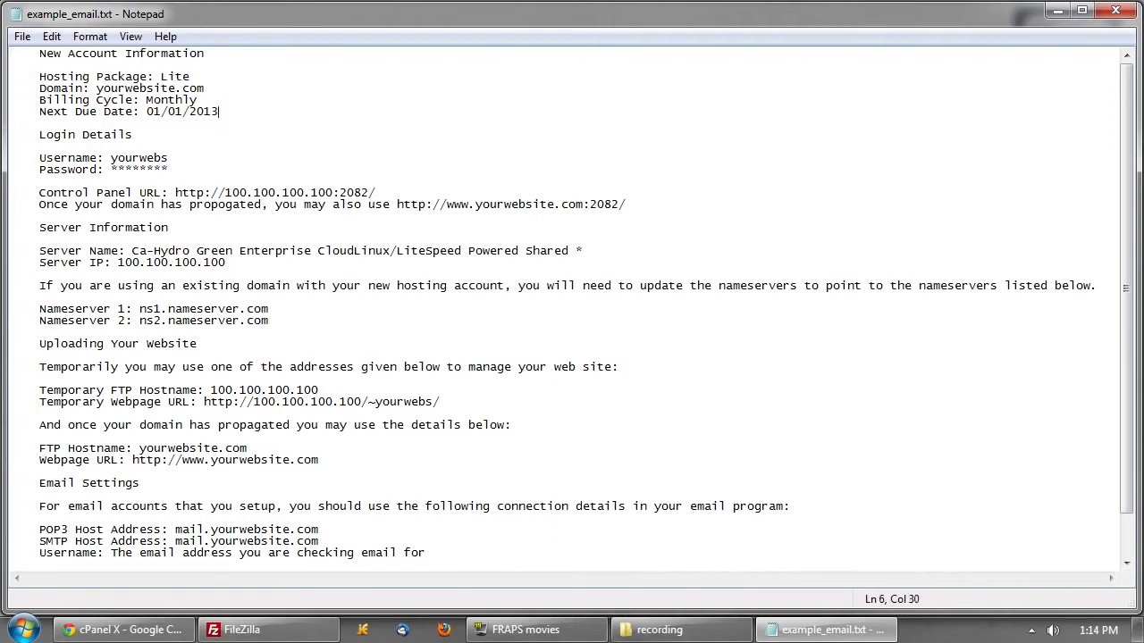
left_click_drag(12, 159, 170, 171)
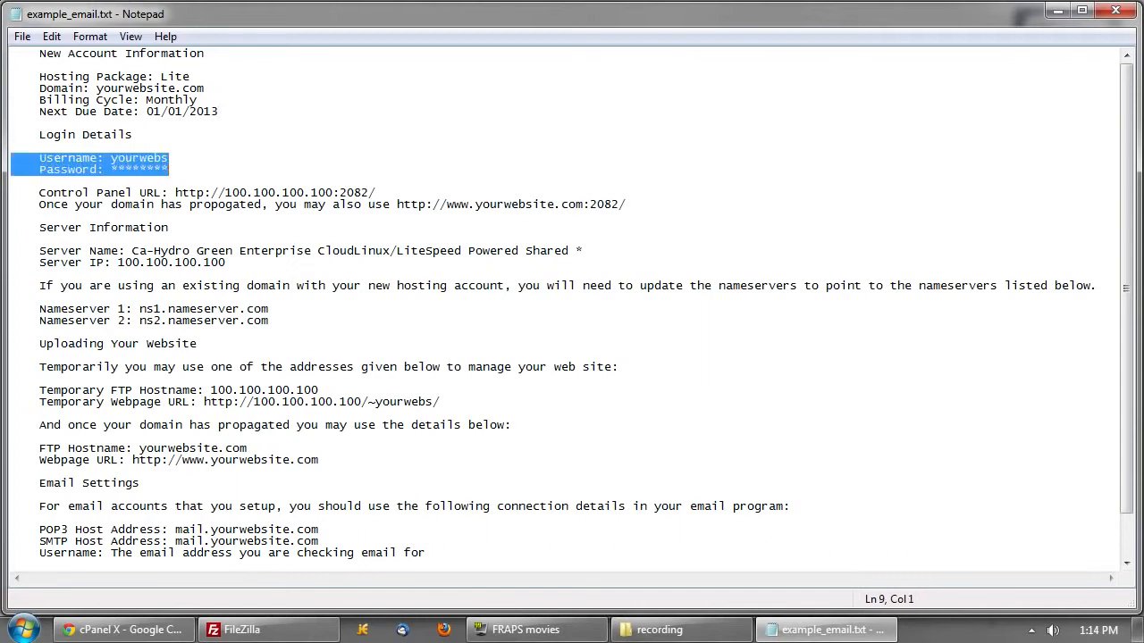
left_click(170, 169)
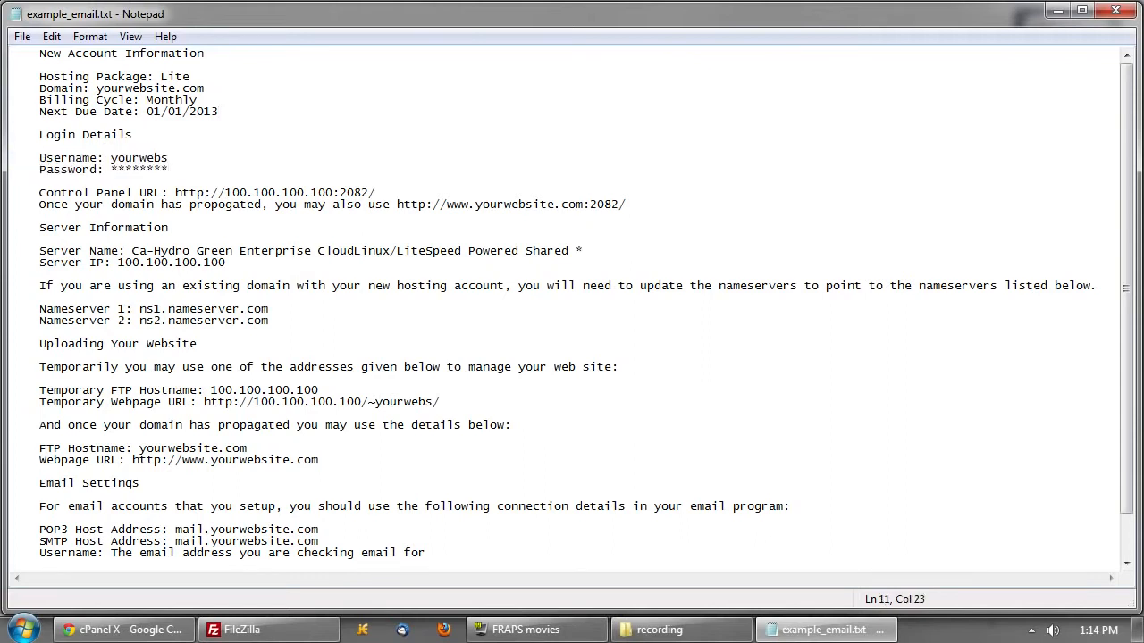
left_click_drag(39, 192, 627, 205)
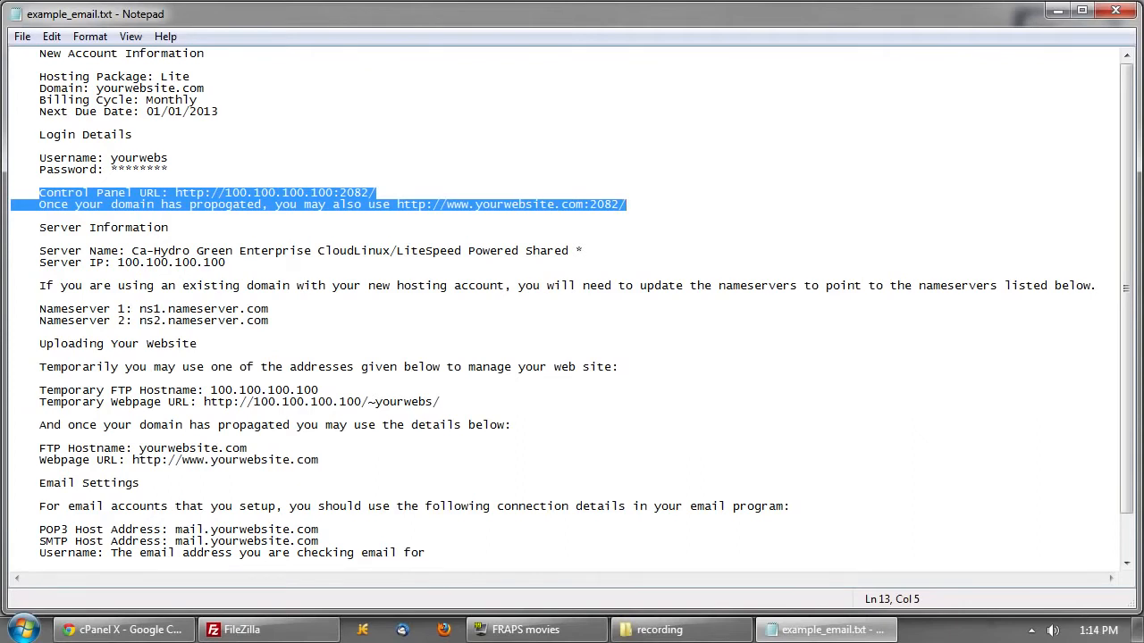
left_click(628, 204)
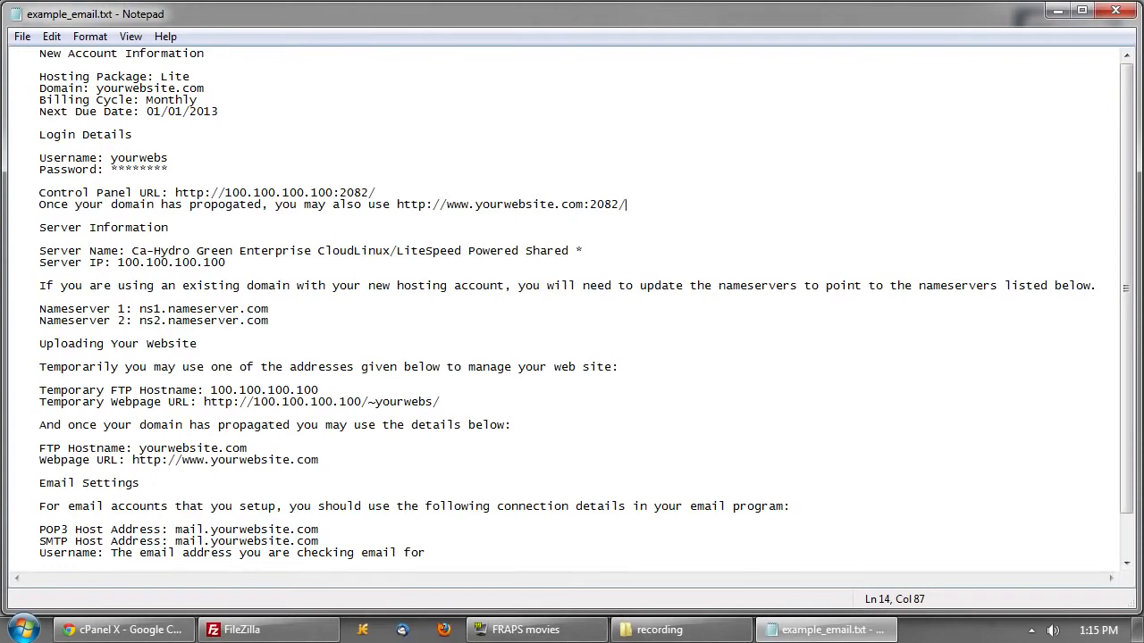
- Scroll through the note to review the login and POP3 email settings
scroll(586, 303, "down", 2)
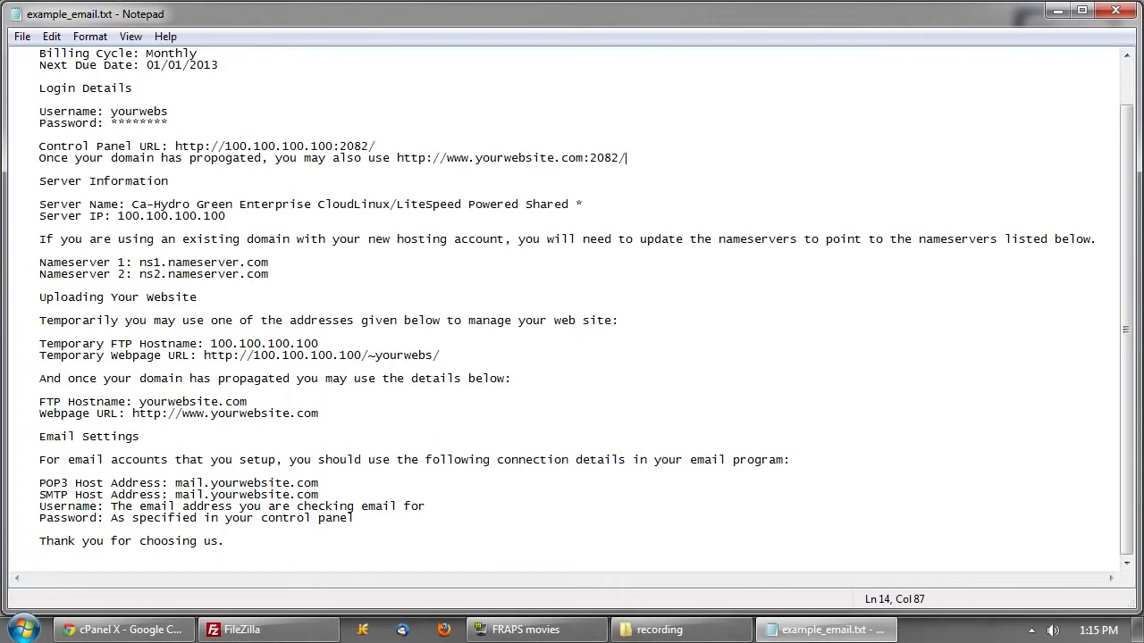
left_click_drag(39, 112, 170, 124)
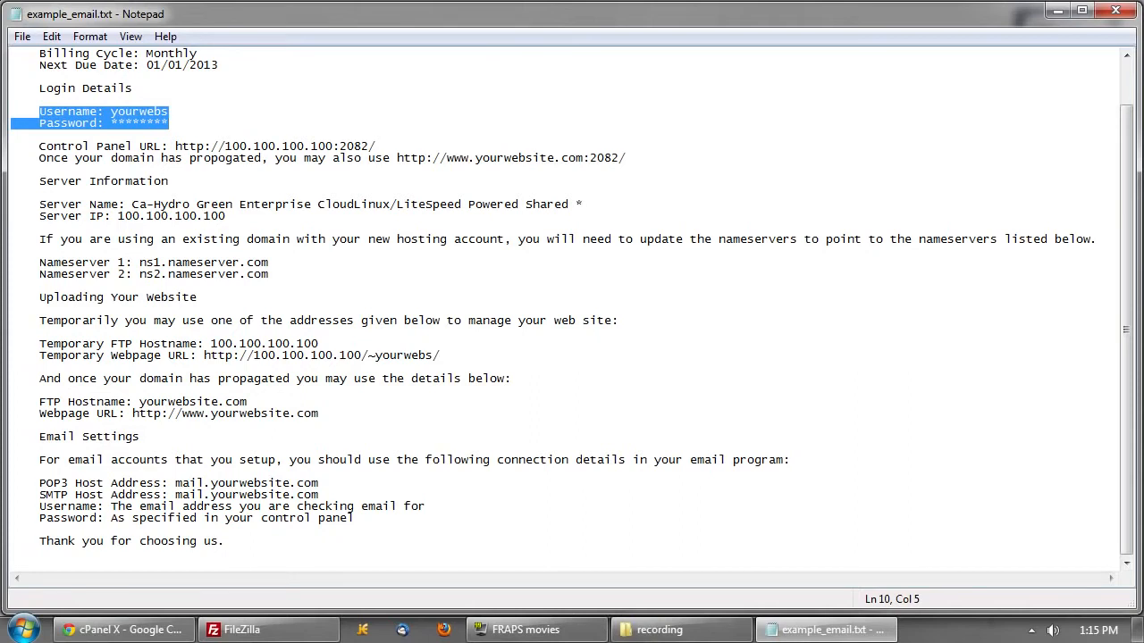
left_click_drag(354, 517, 25, 482)
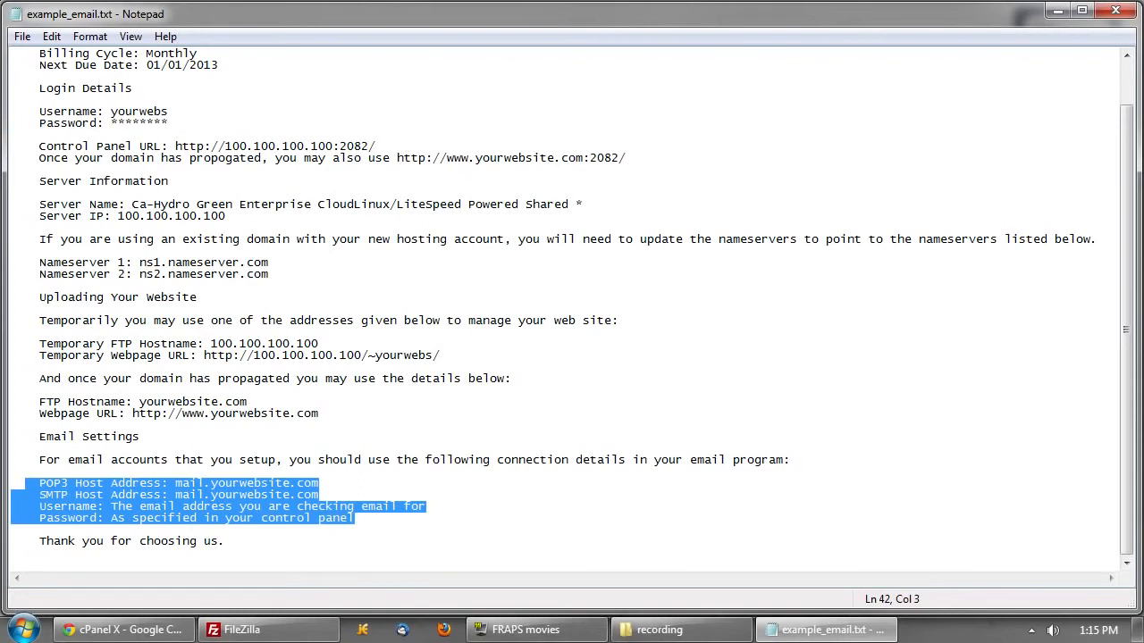
left_click(10, 529)
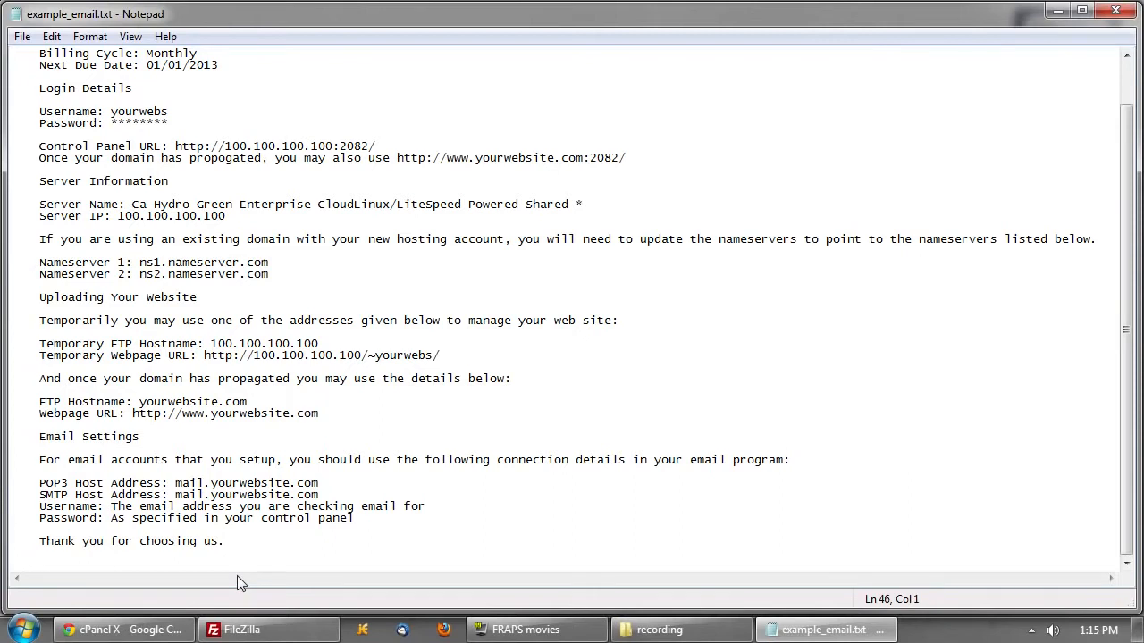
scroll(581, 304, "up", 1)
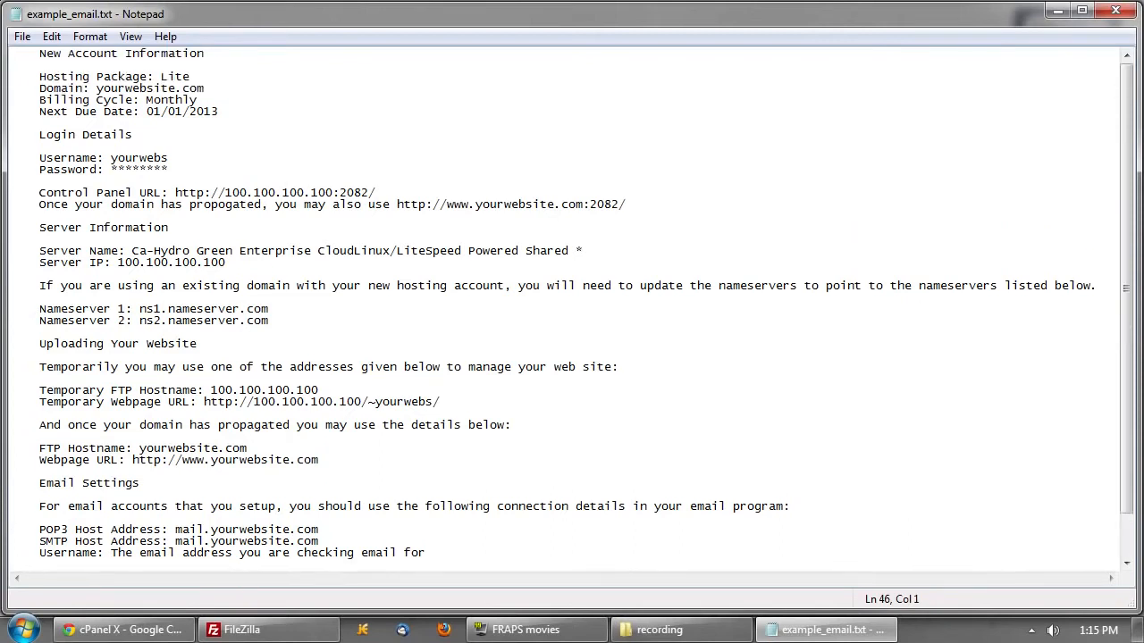
- Switch to cPanel X in Chrome and scroll down to MySQL Databases in the Databases section
left_click(126, 630)
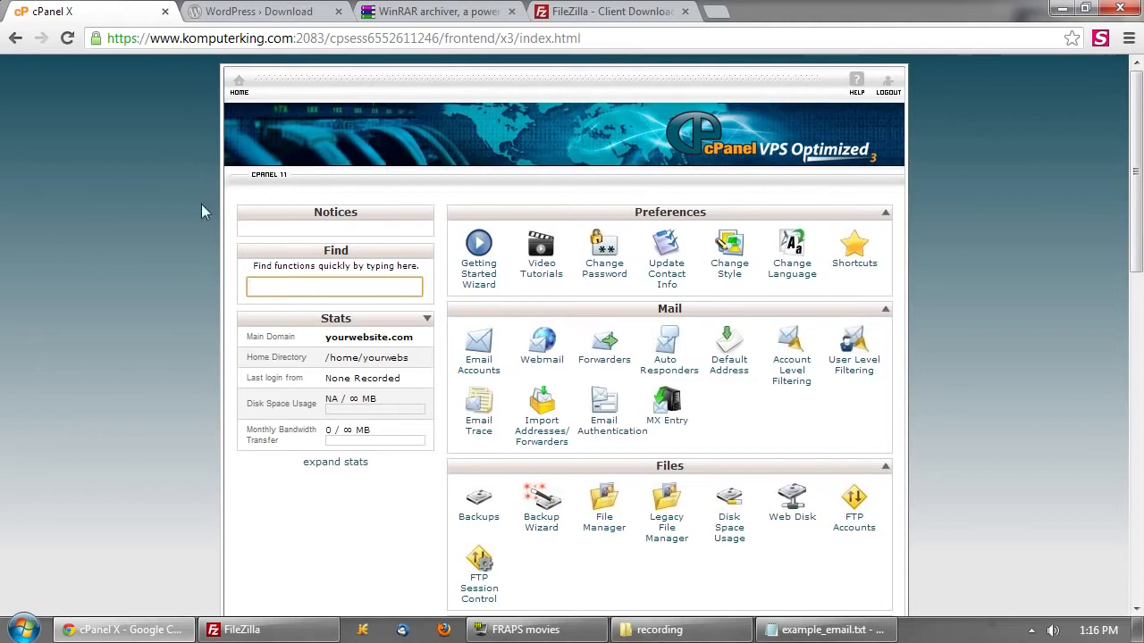
scroll(673, 343, "down", 1)
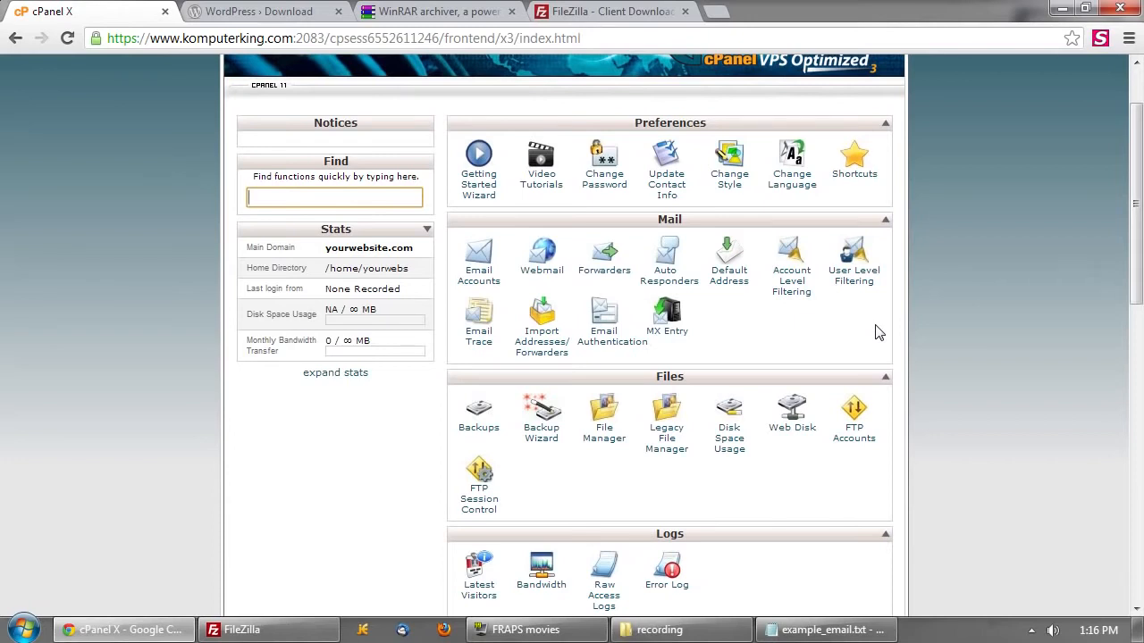
scroll(876, 333, "down", 1)
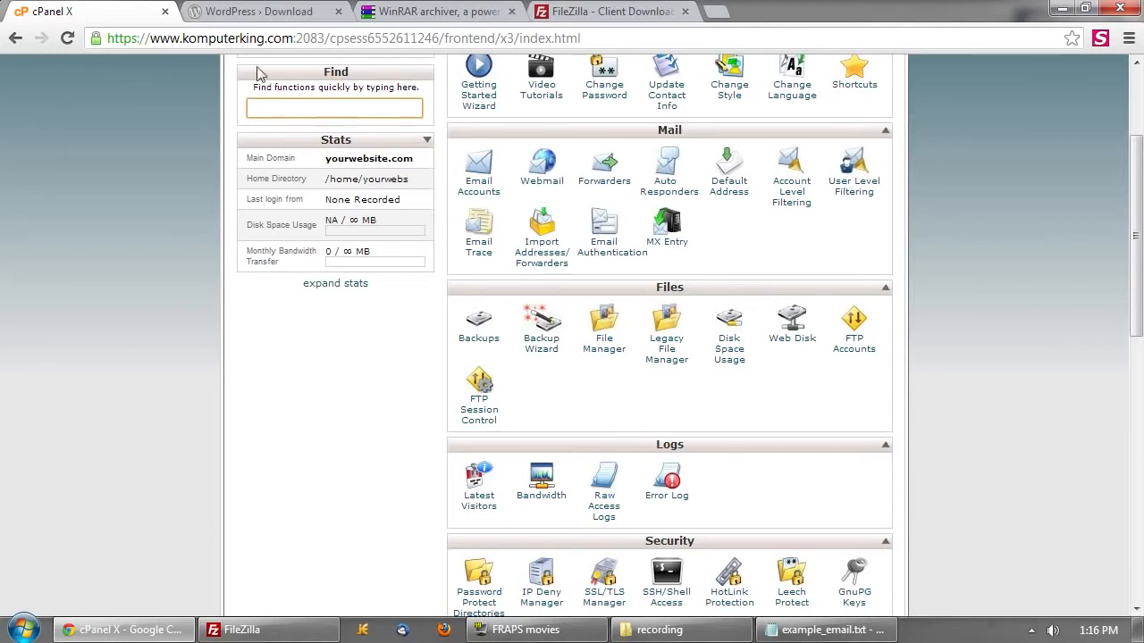
scroll(781, 407, "down", 1)
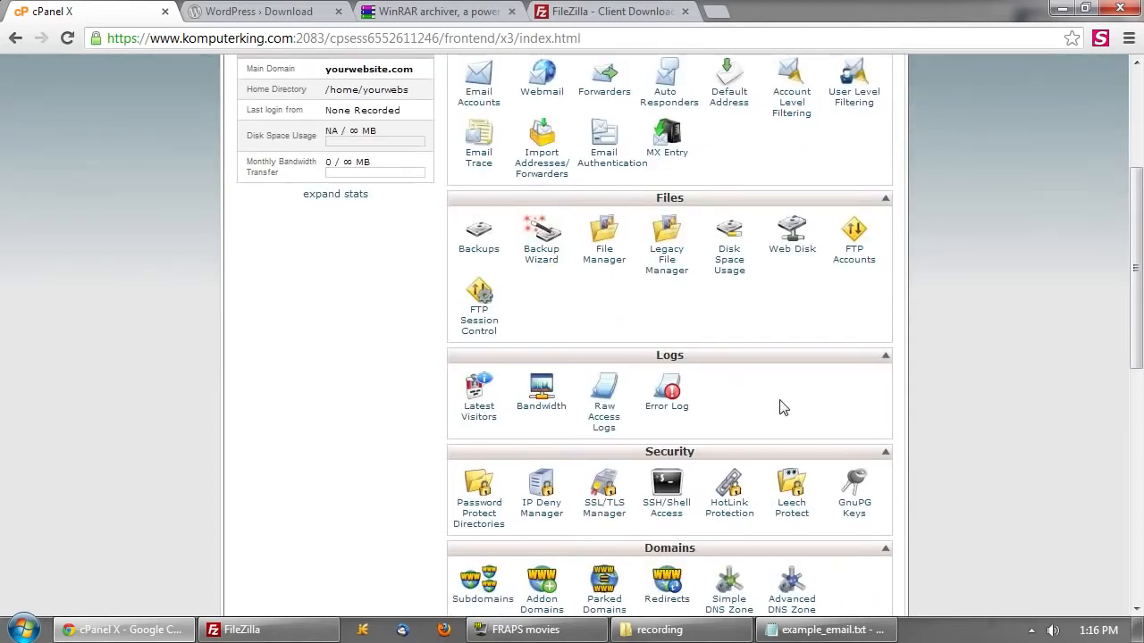
scroll(781, 408, "down", 2)
left_click_drag(643, 466, 772, 515)
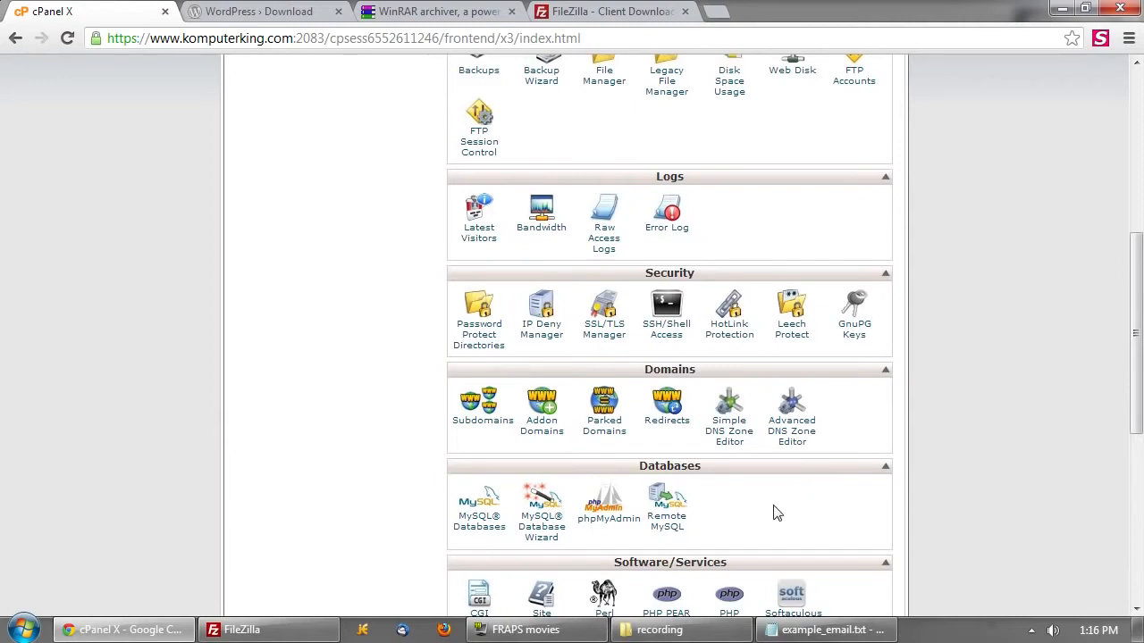
scroll(561, 501, "down", 1)
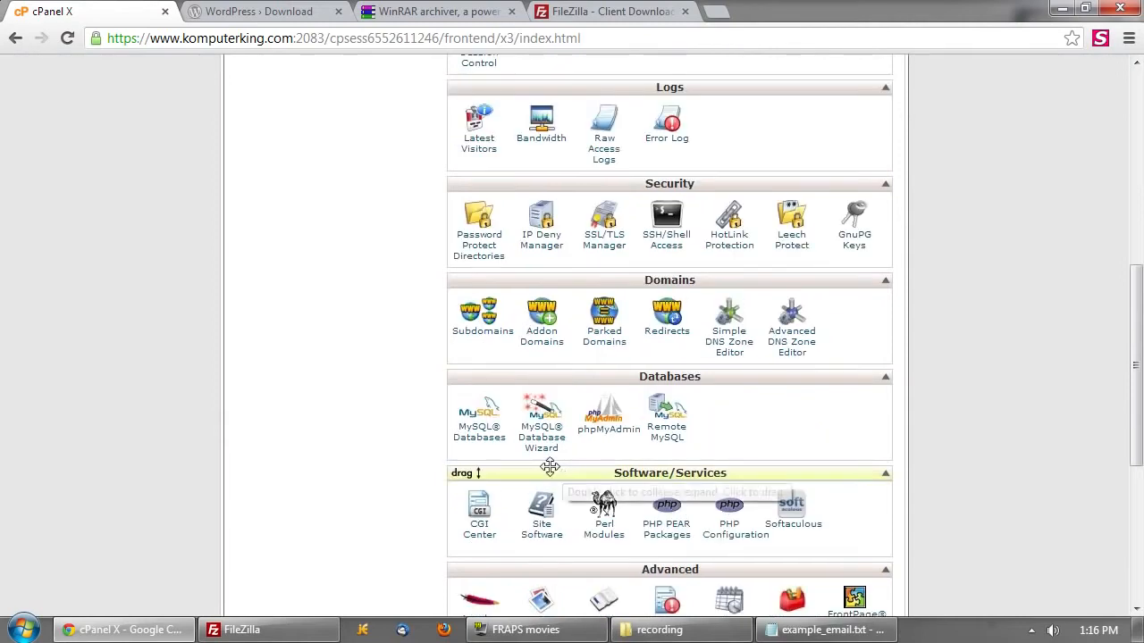
left_click(480, 438)
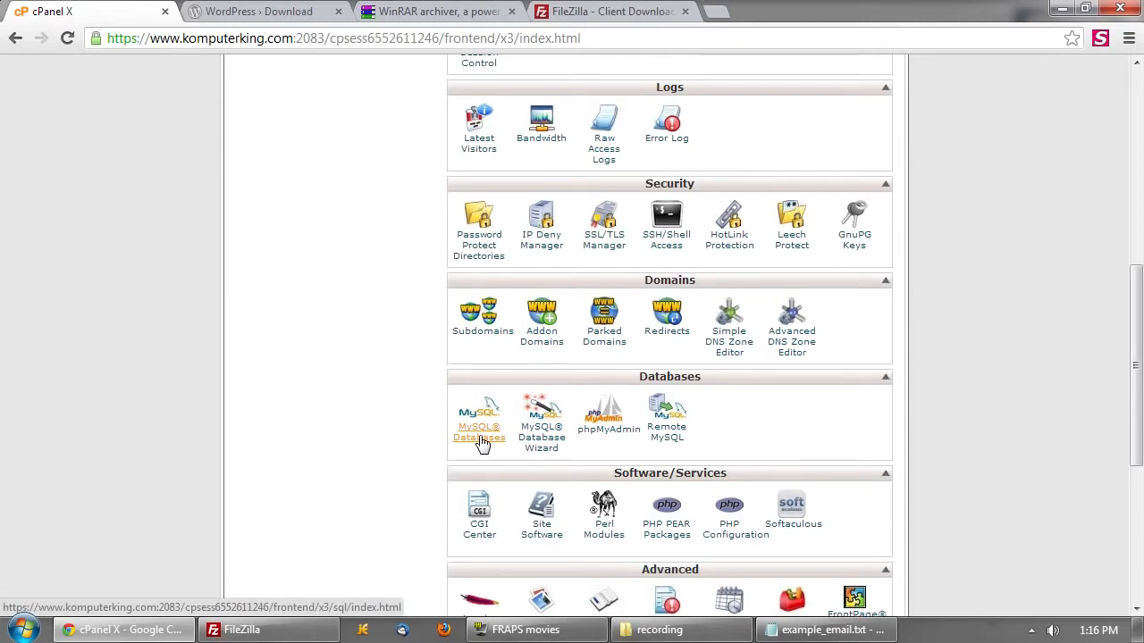
- Create a MySQL database named 'word', giving yourwebs_word
left_click(478, 435)
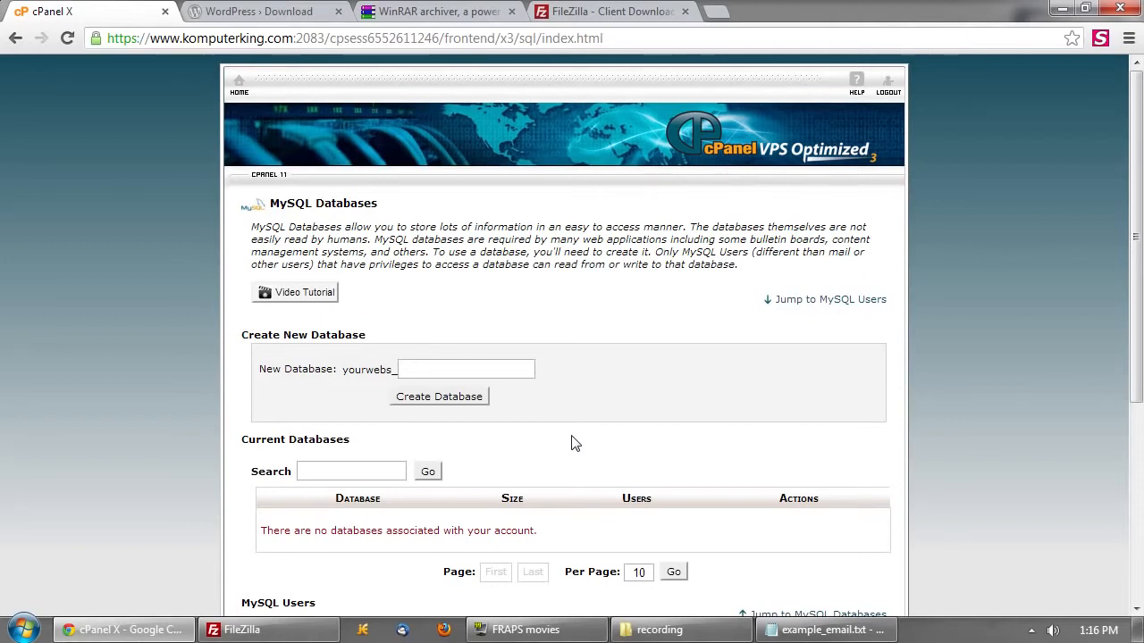
scroll(575, 444, "down", 1)
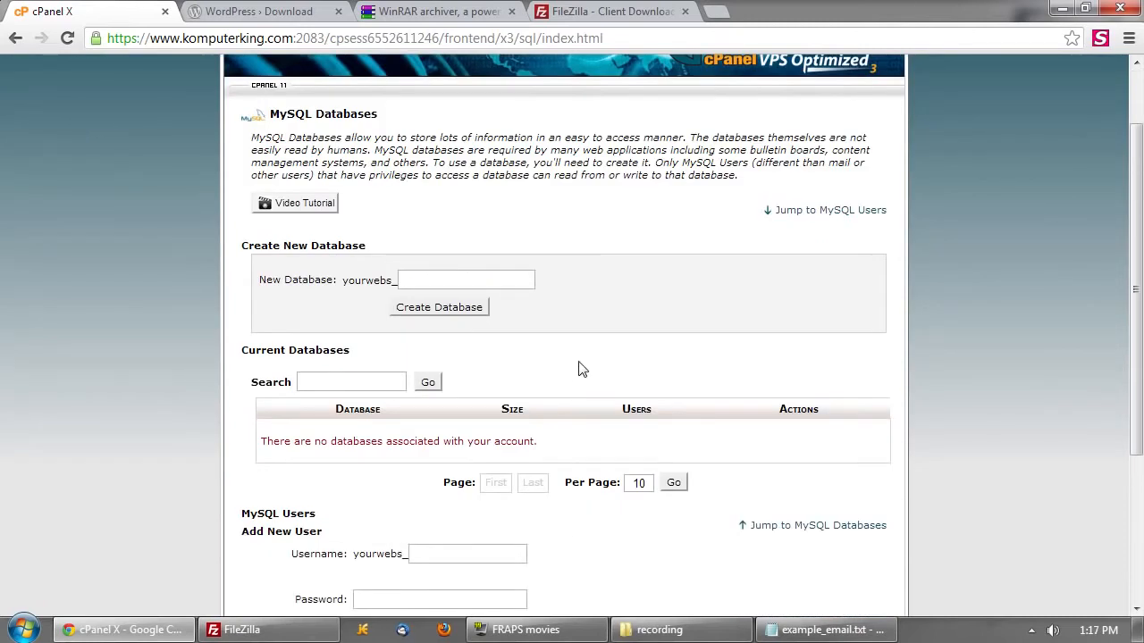
left_click_drag(344, 280, 393, 281)
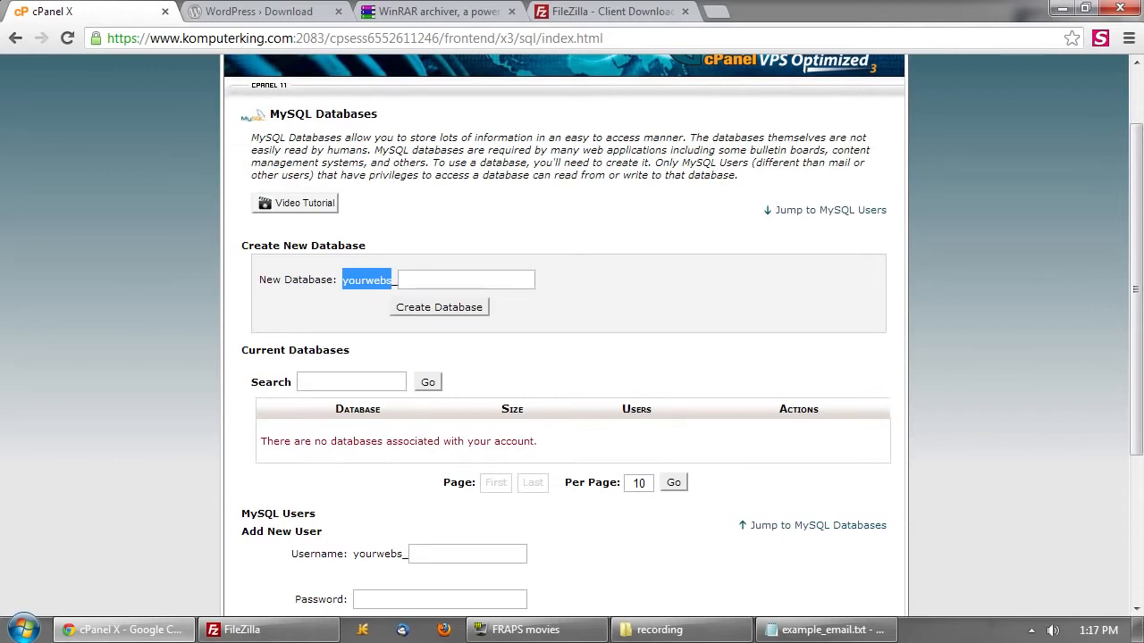
left_click(456, 280)
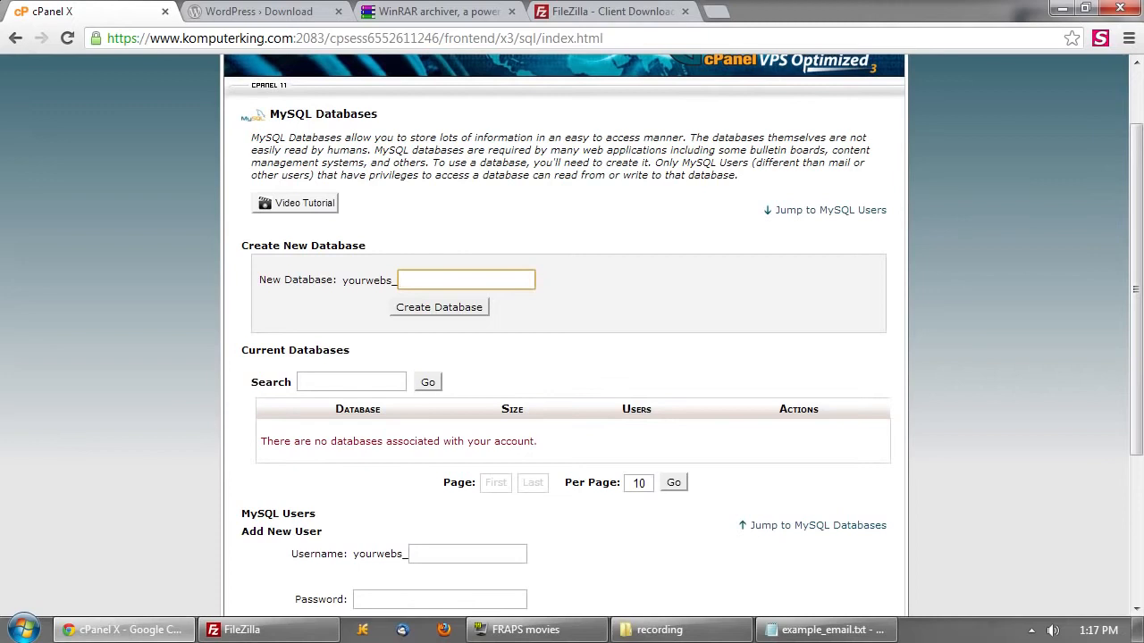
type("word")
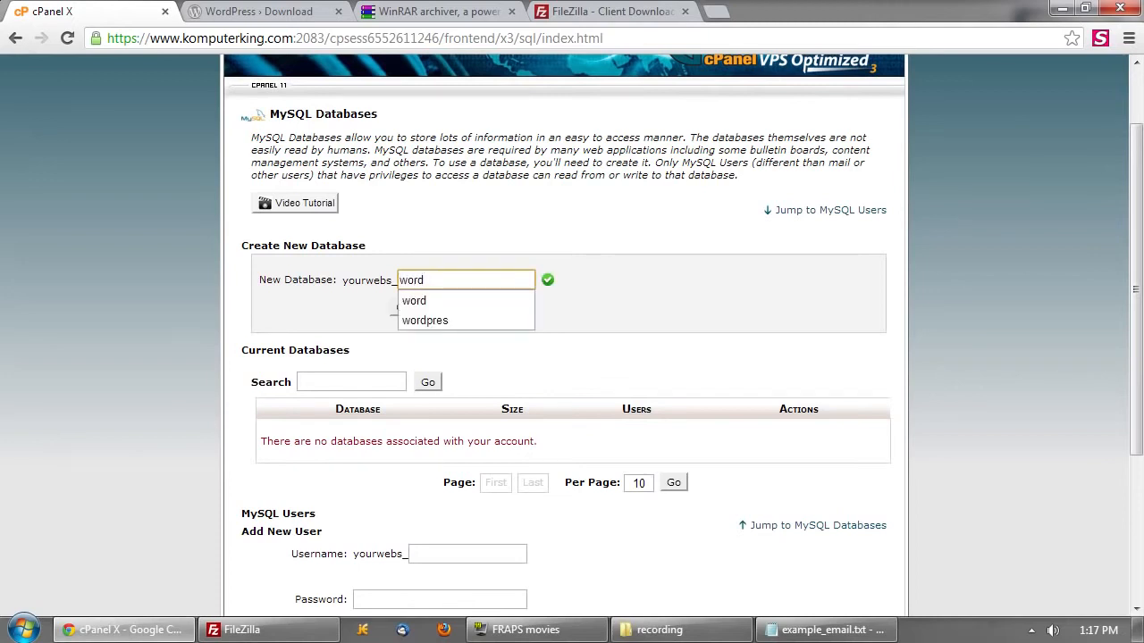
left_click(503, 235)
left_click(435, 316)
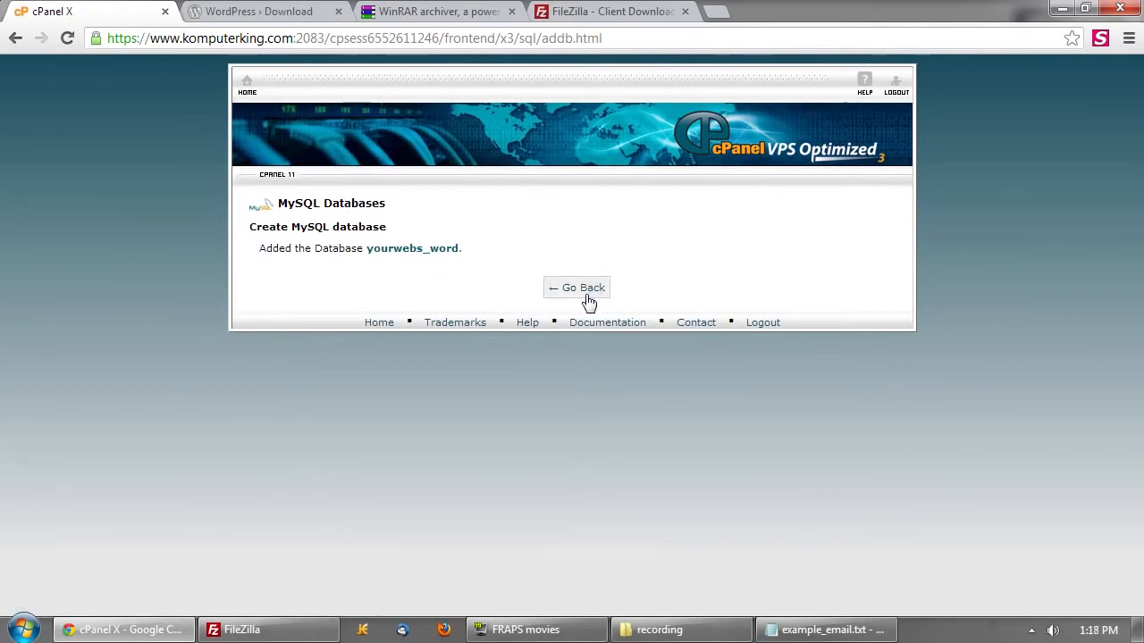
left_click(587, 300)
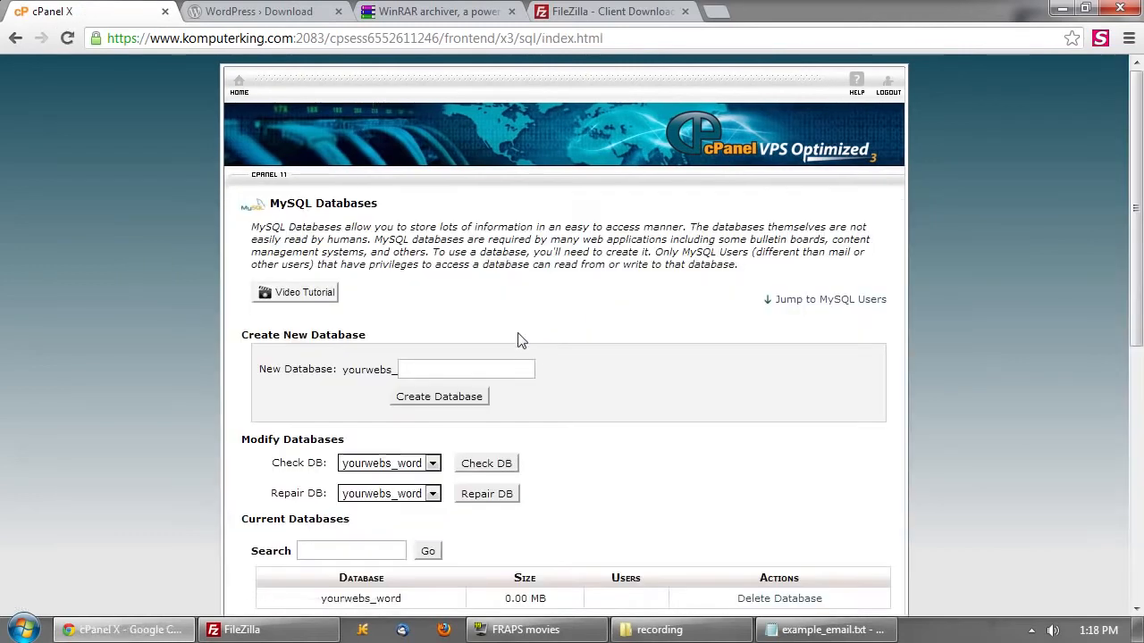
- Enter 'word' as the new MySQL username and launch the Password Generator
scroll(536, 366, "down", 2)
scroll(564, 380, "down", 1)
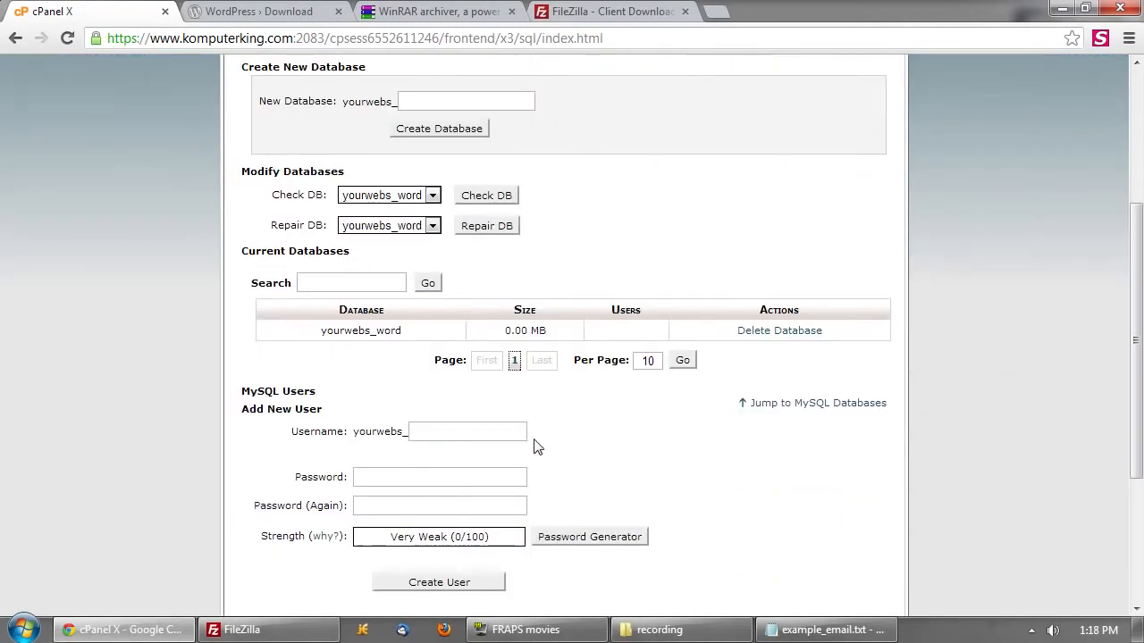
left_click(470, 432)
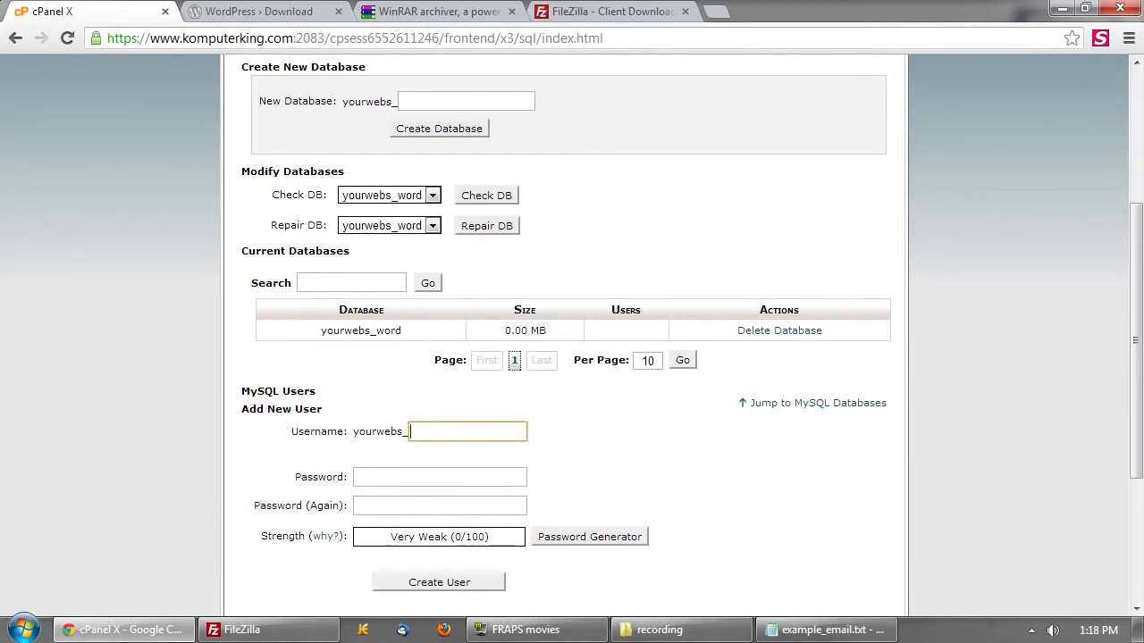
type("word")
left_click(603, 438)
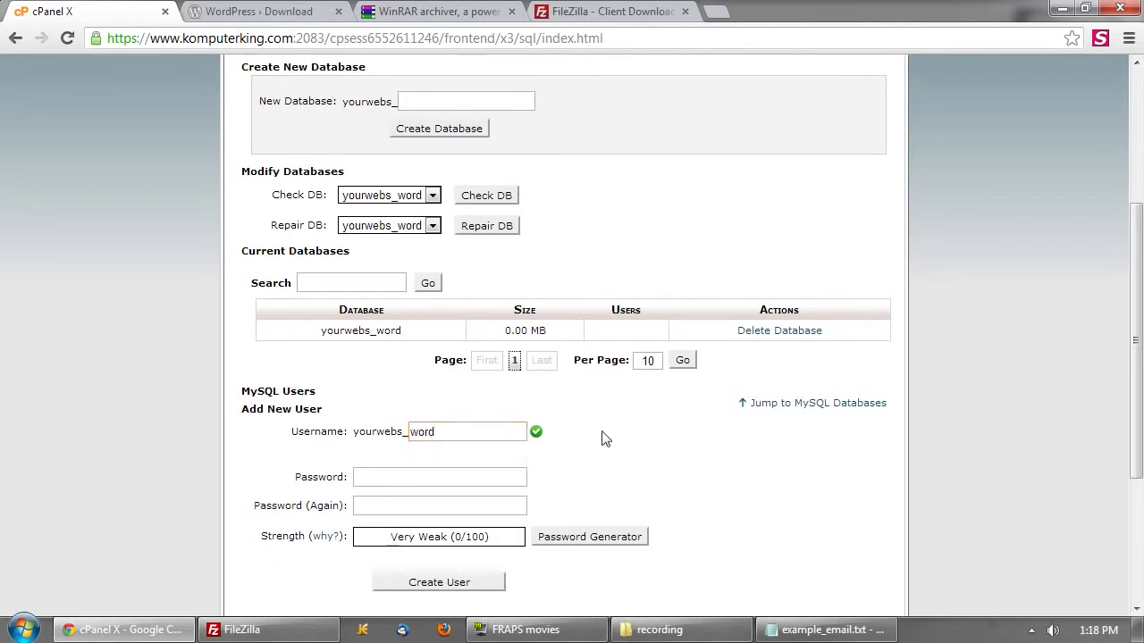
scroll(605, 432, "down", 1)
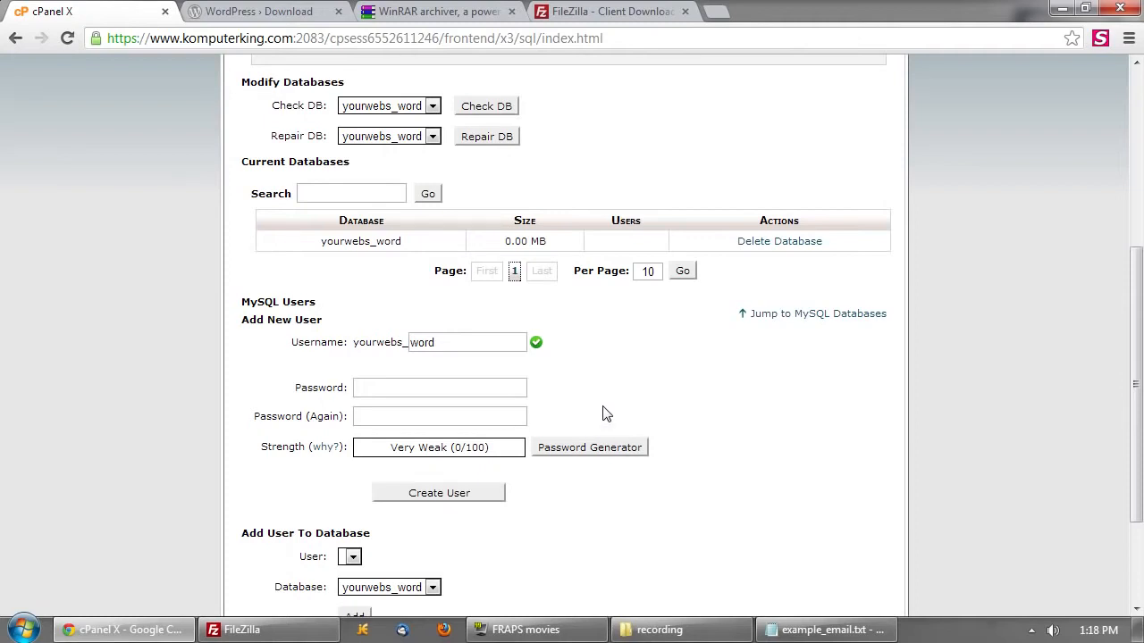
left_click(596, 453)
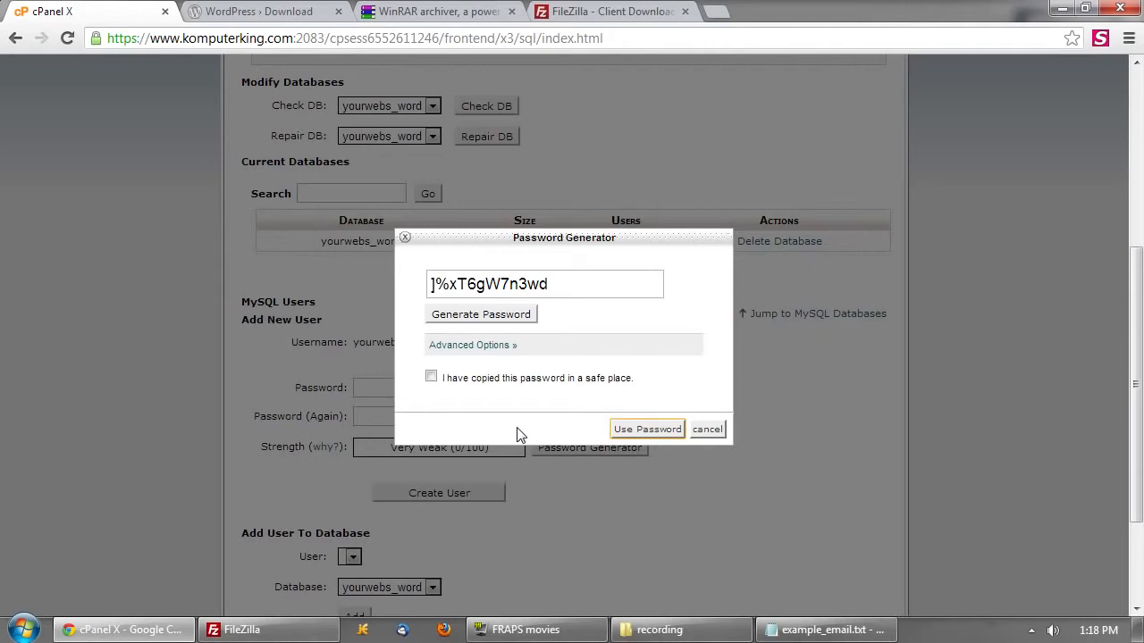
- Regenerate the password using letters and numbers only, copy it, and open the Run box
left_click(491, 352)
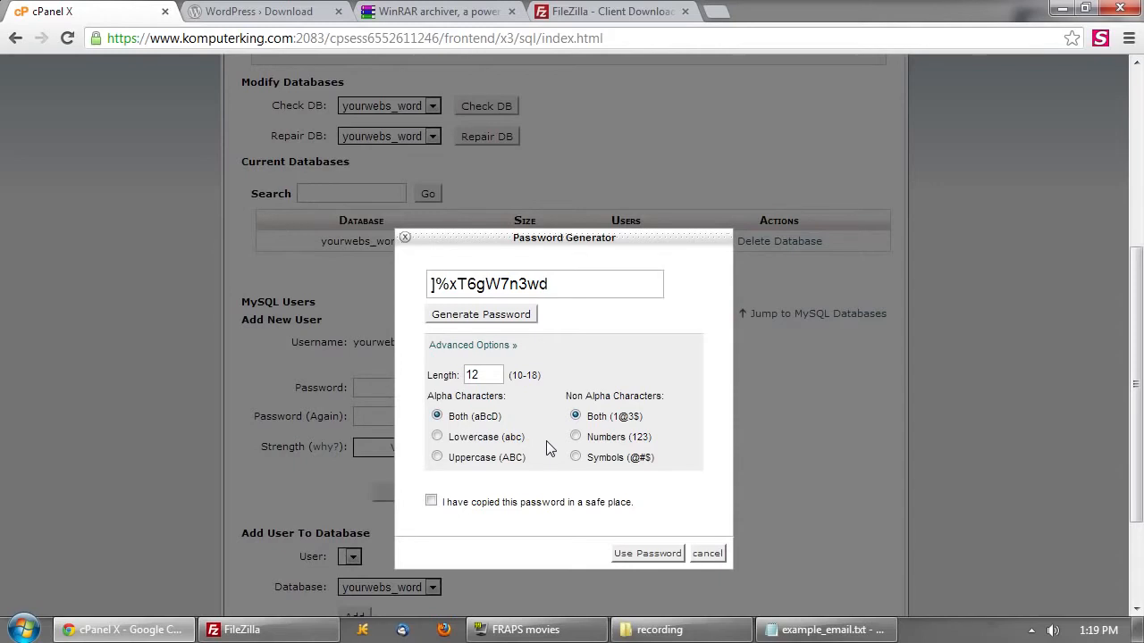
left_click(576, 436)
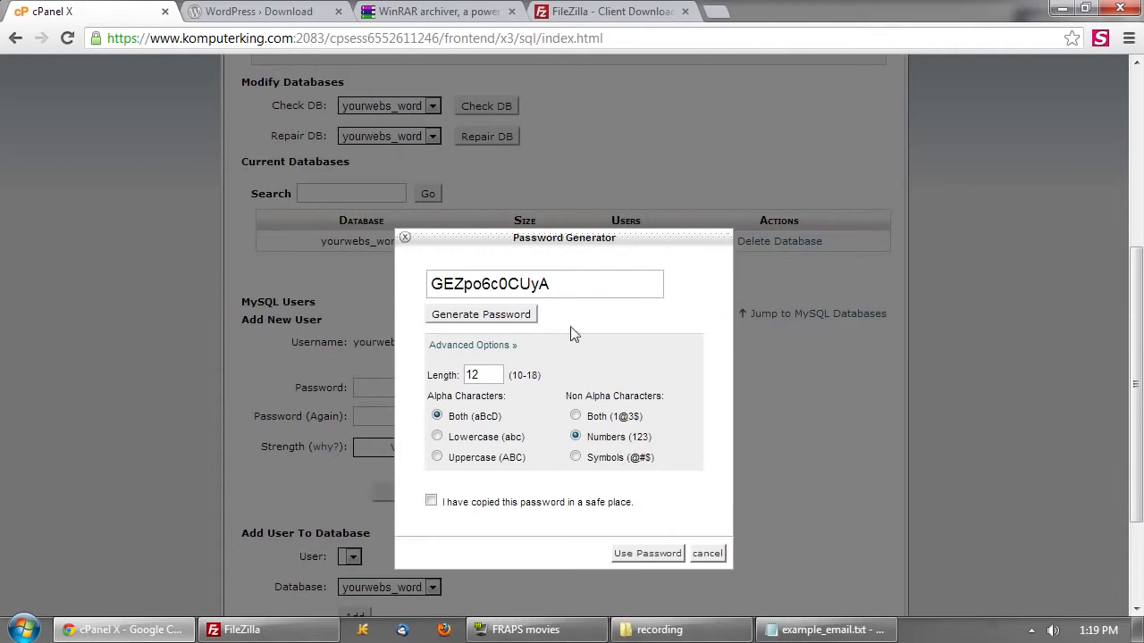
left_click_drag(551, 284, 429, 285)
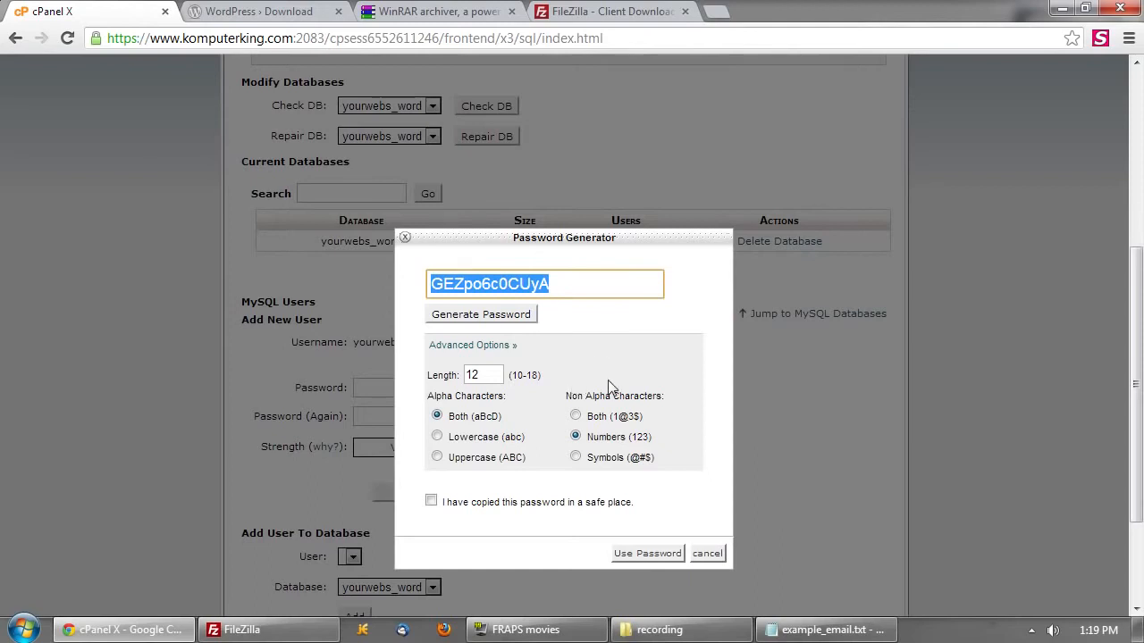
right_click(491, 286)
left_click(563, 360)
key("super+r")
- Launch Notepad, paste the generated password into a new note, then minimize it
type("n")
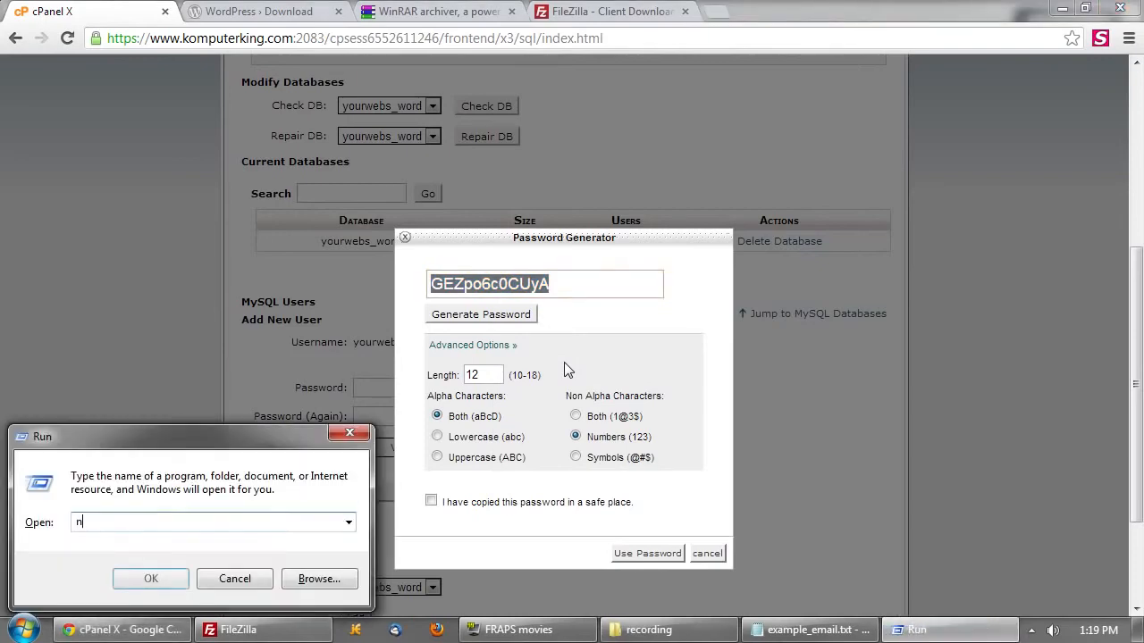
type("otepad")
key("Return")
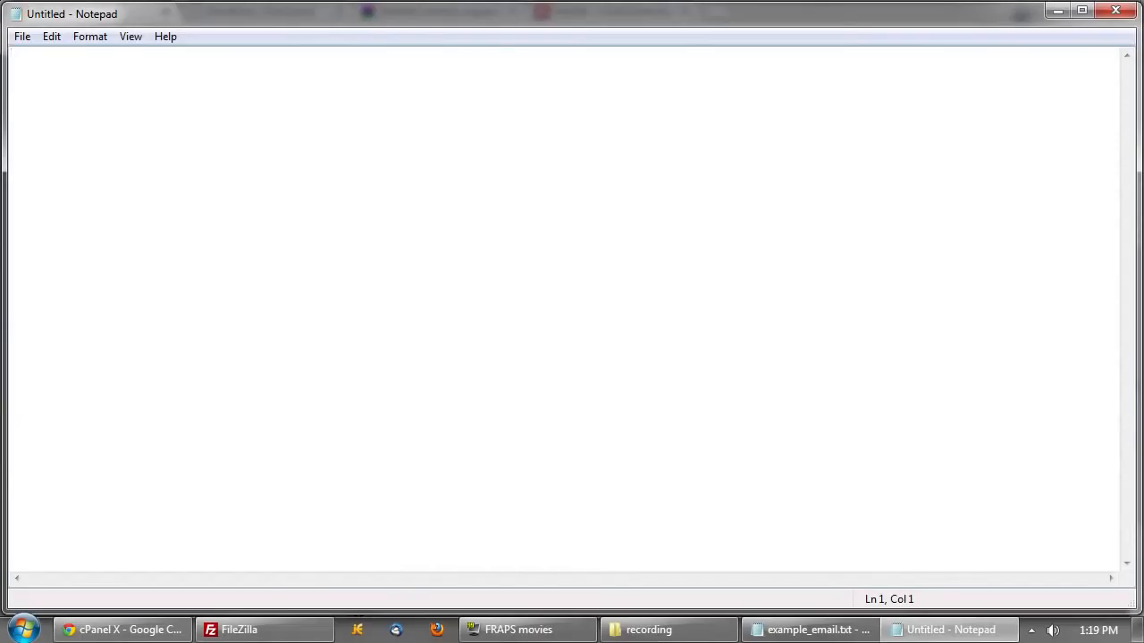
key("ctrl+v")
left_click(1057, 11)
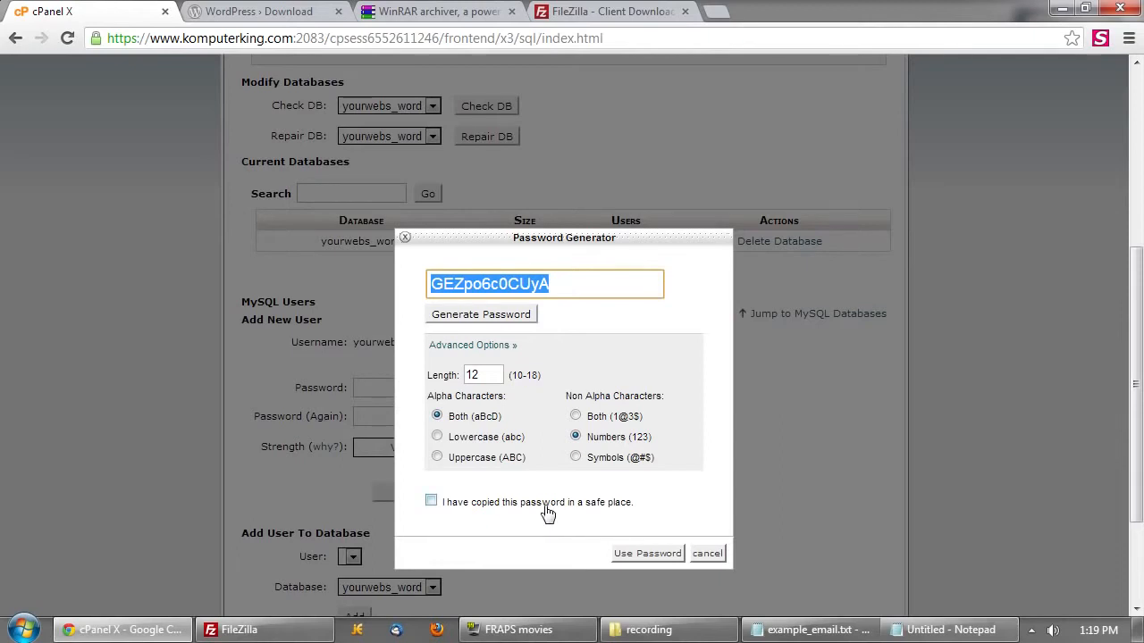
- Accept the generated password and create the MySQL user yourwebs_word
left_click(547, 512)
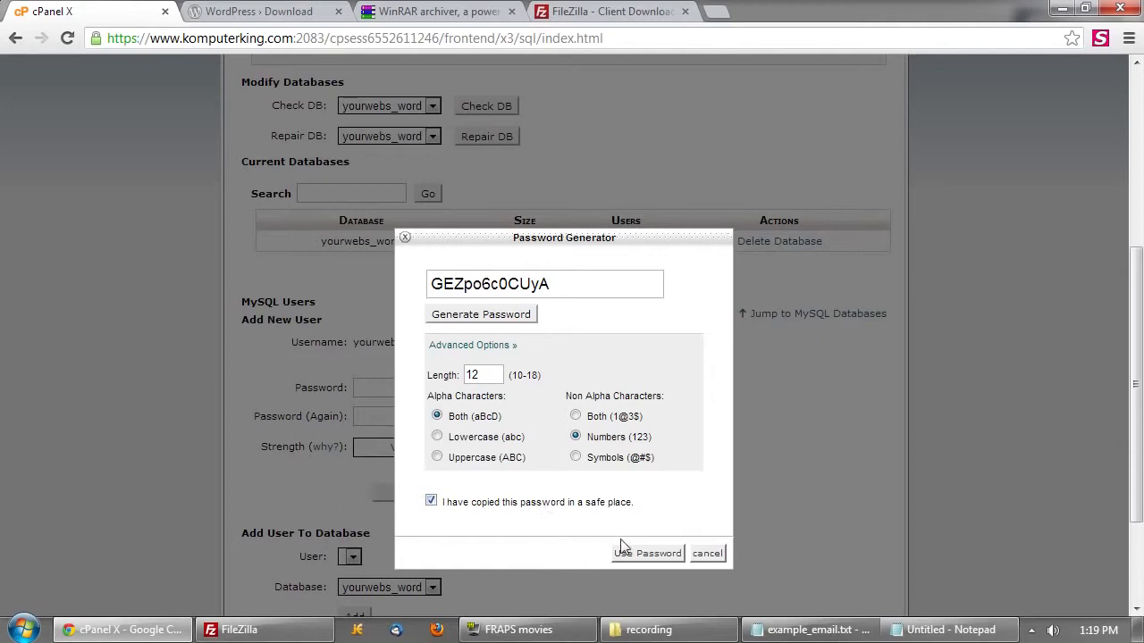
left_click(658, 555)
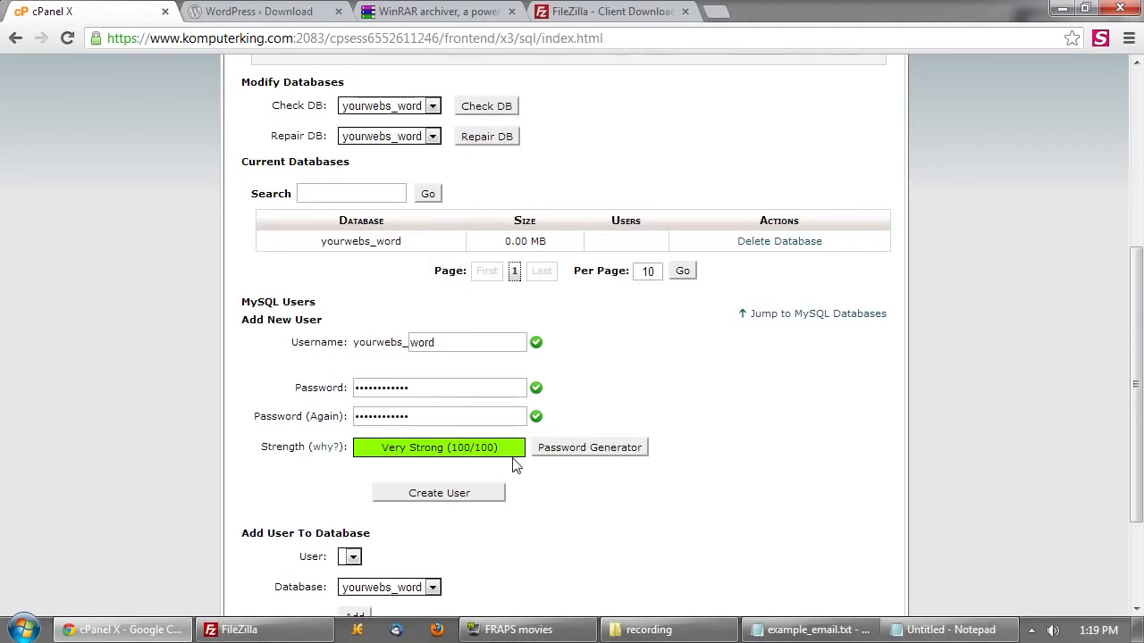
left_click(482, 496)
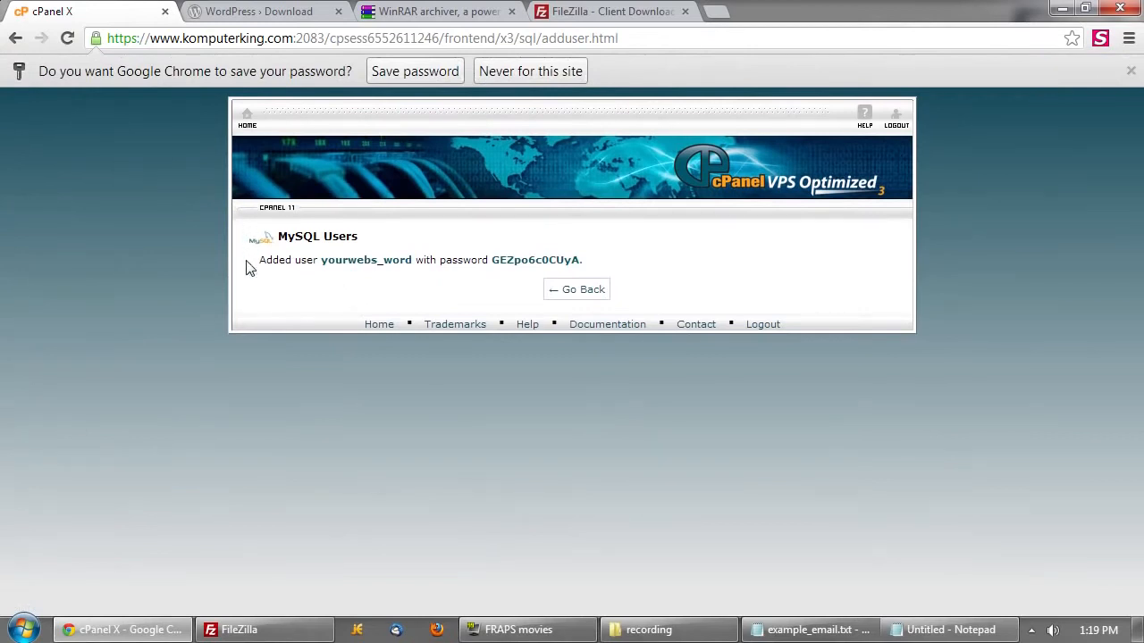
left_click_drag(250, 269, 586, 264)
left_click(639, 277)
left_click(579, 290)
- Back on MySQL Databases, scroll down to find yourwebs_word under Current Users
scroll(622, 346, "down", 3)
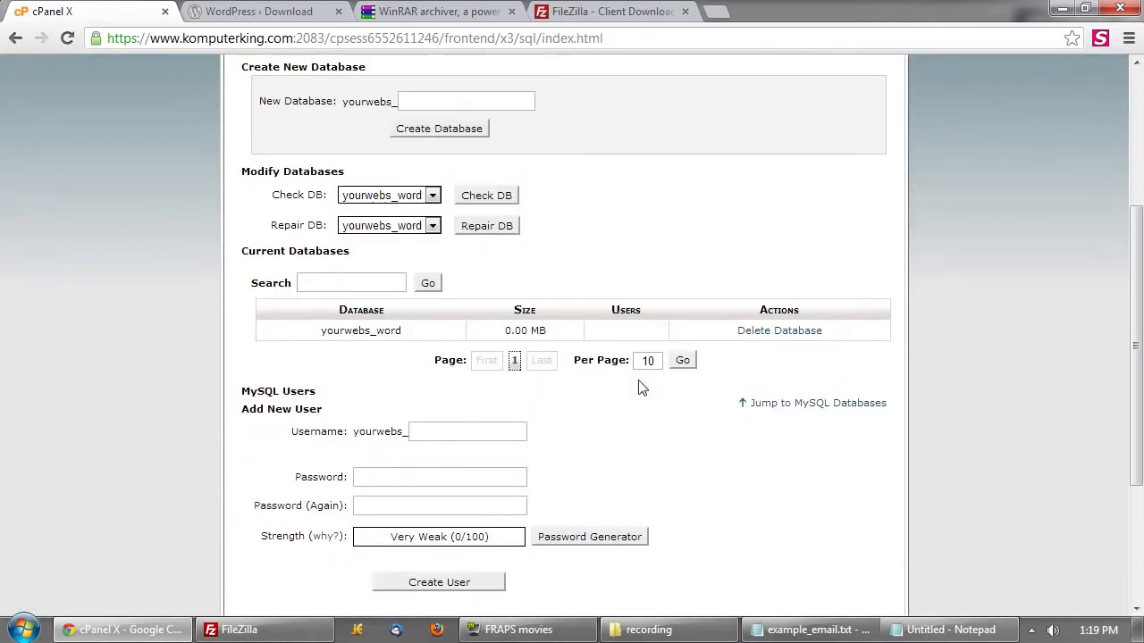
scroll(641, 327, "up", 1)
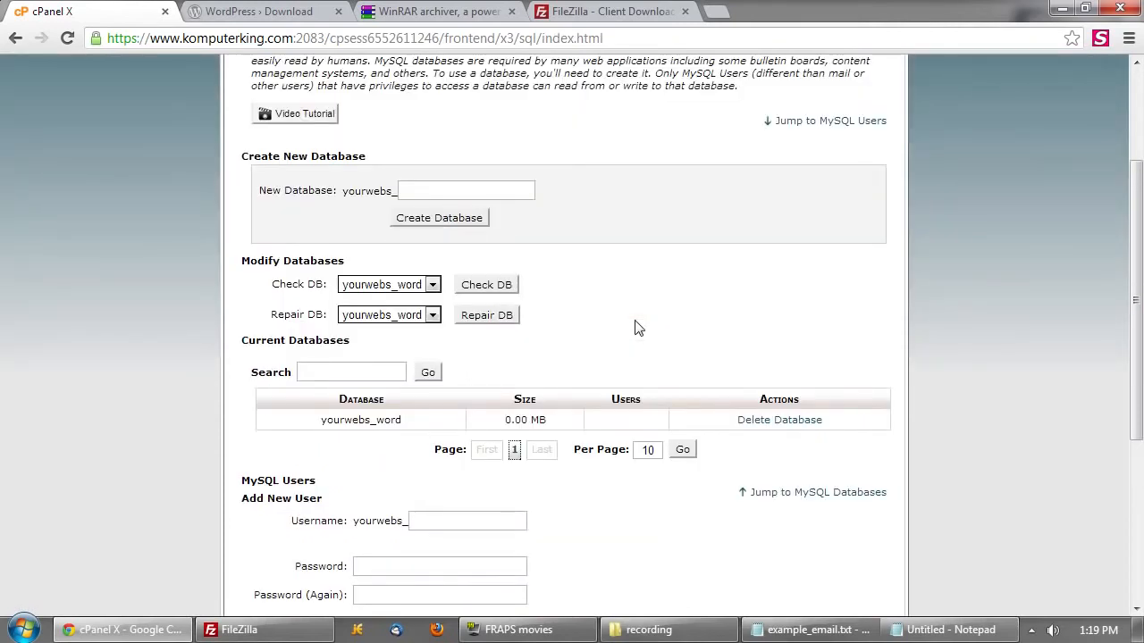
scroll(634, 324, "up", 1)
scroll(633, 325, "down", 1)
scroll(575, 345, "down", 2)
scroll(598, 358, "up", 3)
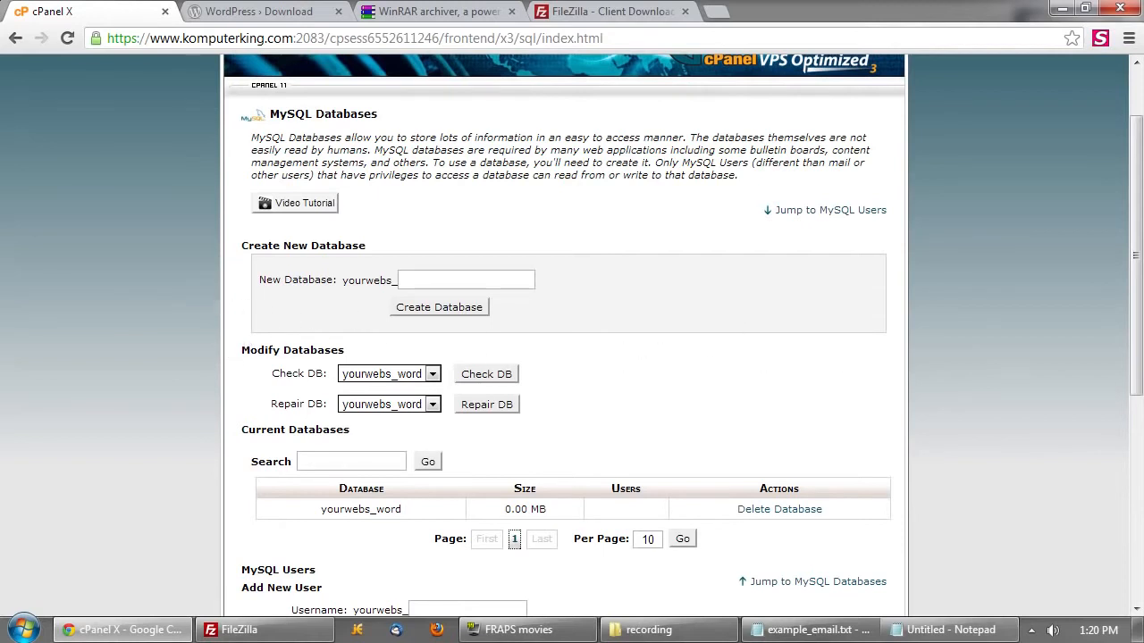
left_click_drag(254, 283, 547, 402)
left_click(765, 386)
scroll(604, 350, "down", 1)
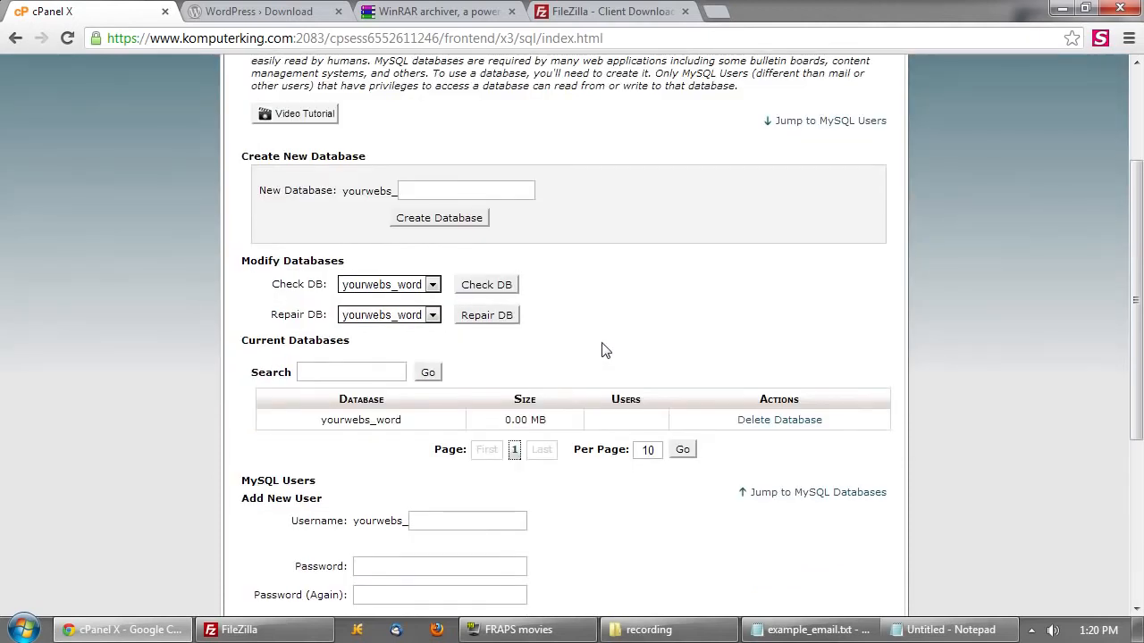
scroll(607, 367, "down", 3)
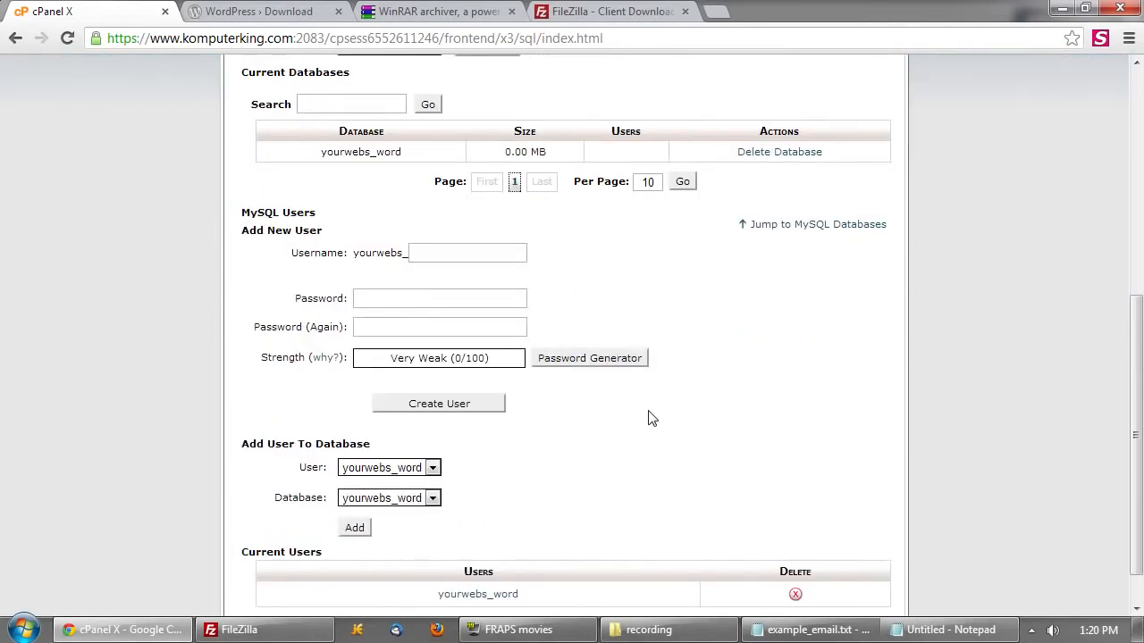
scroll(641, 447, "down", 1)
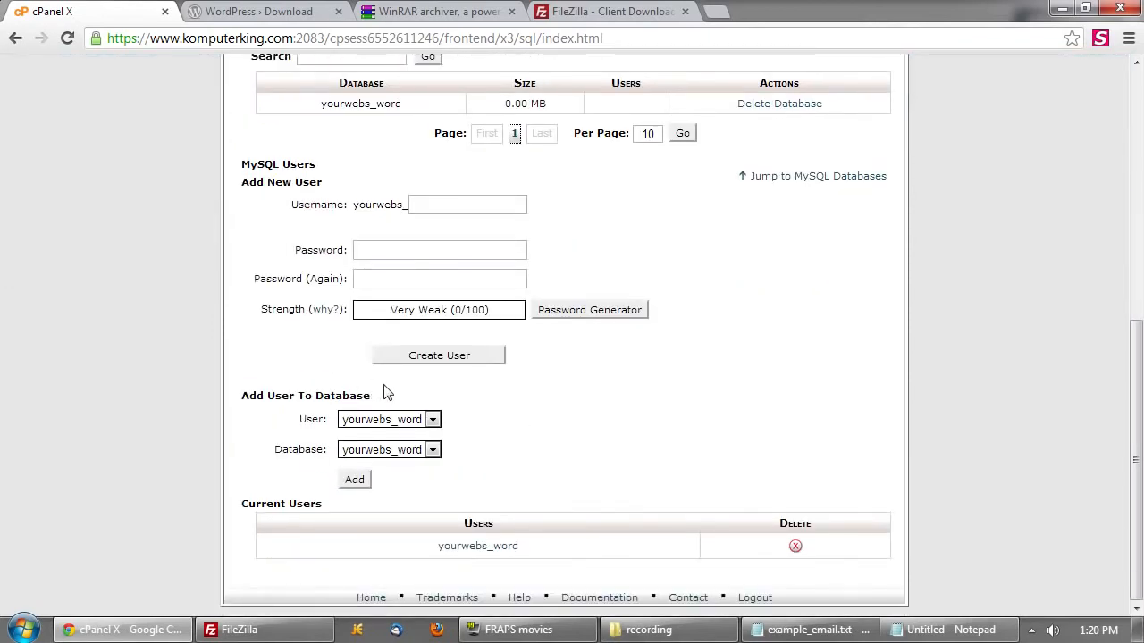
- Add user yourwebs_word to database yourwebs_word with ALL PRIVILEGES
left_click(433, 420)
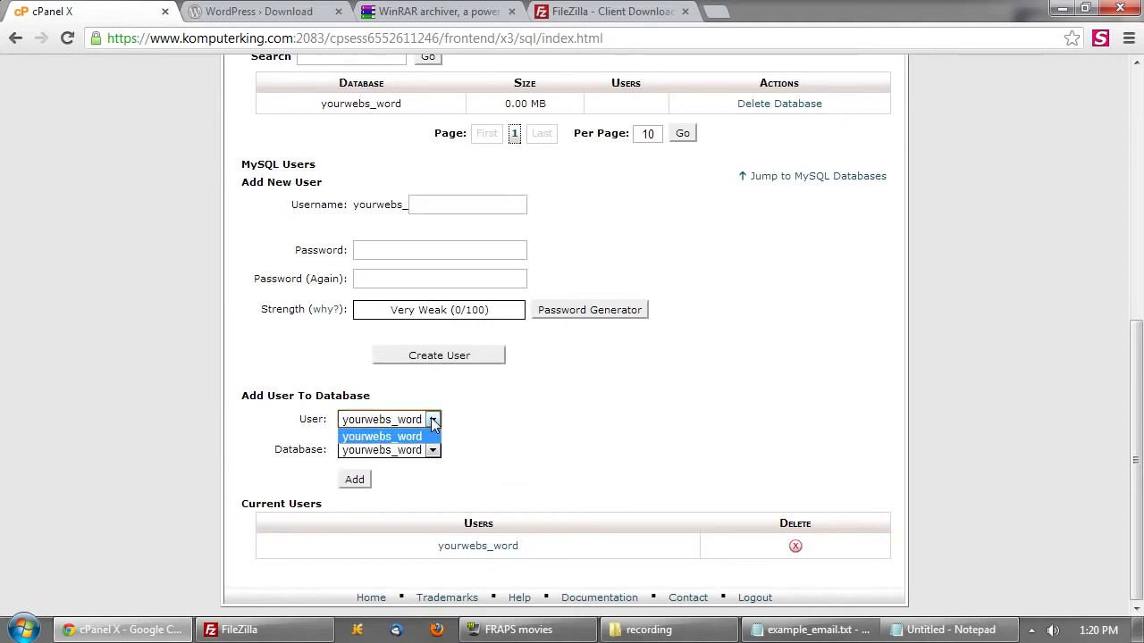
left_click(434, 423)
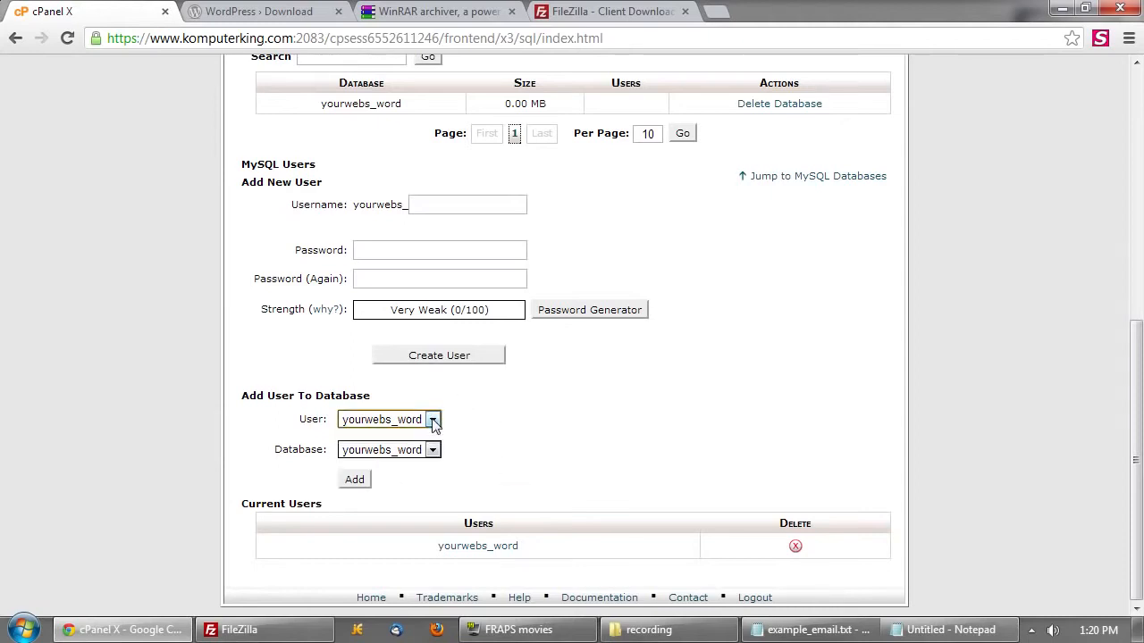
left_click(434, 450)
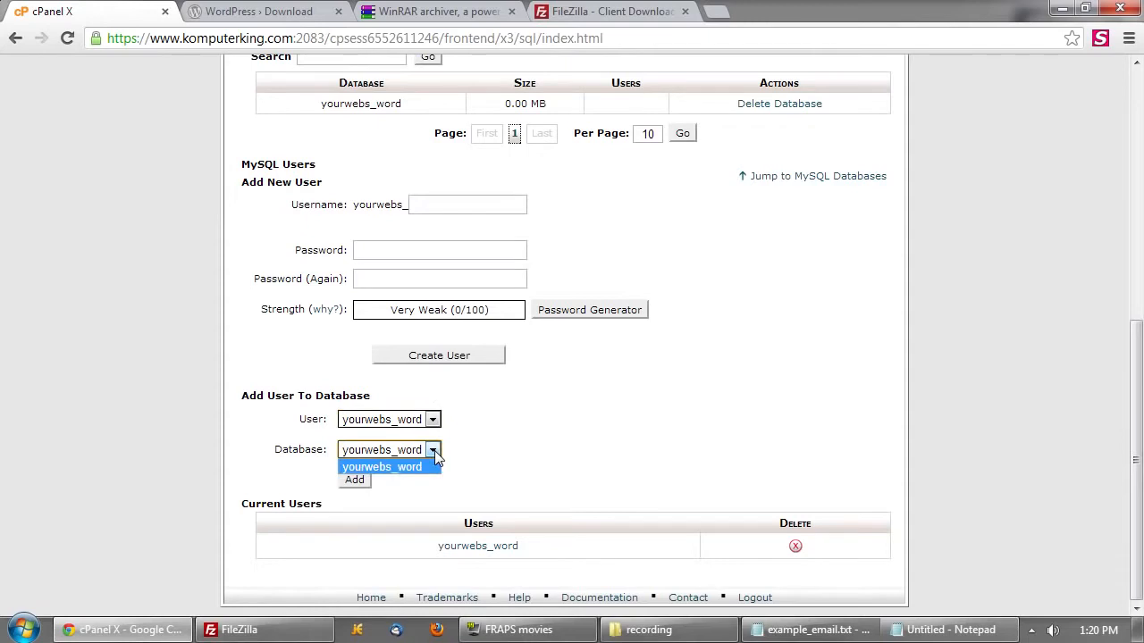
left_click(435, 450)
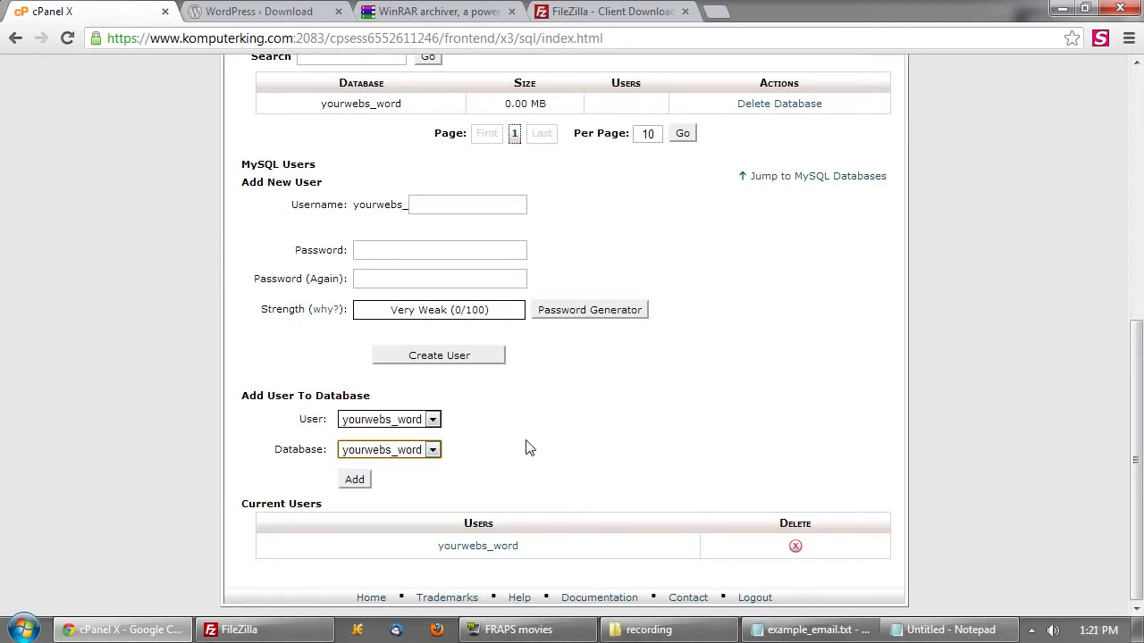
left_click(355, 481)
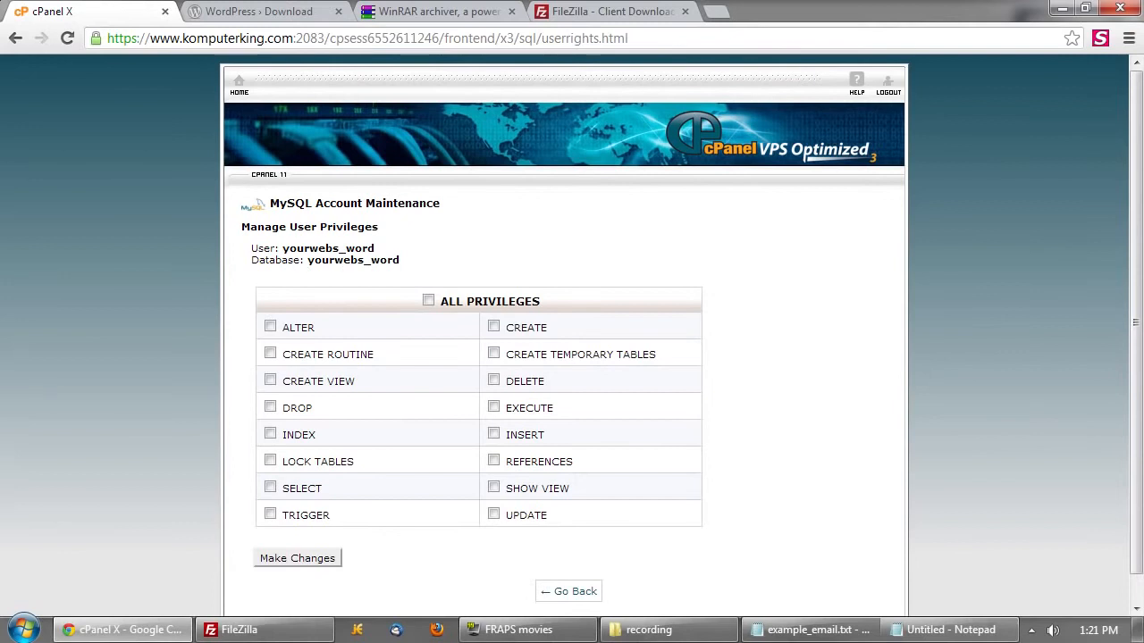
key("ctrl")
key("ctrl")
left_click(505, 306)
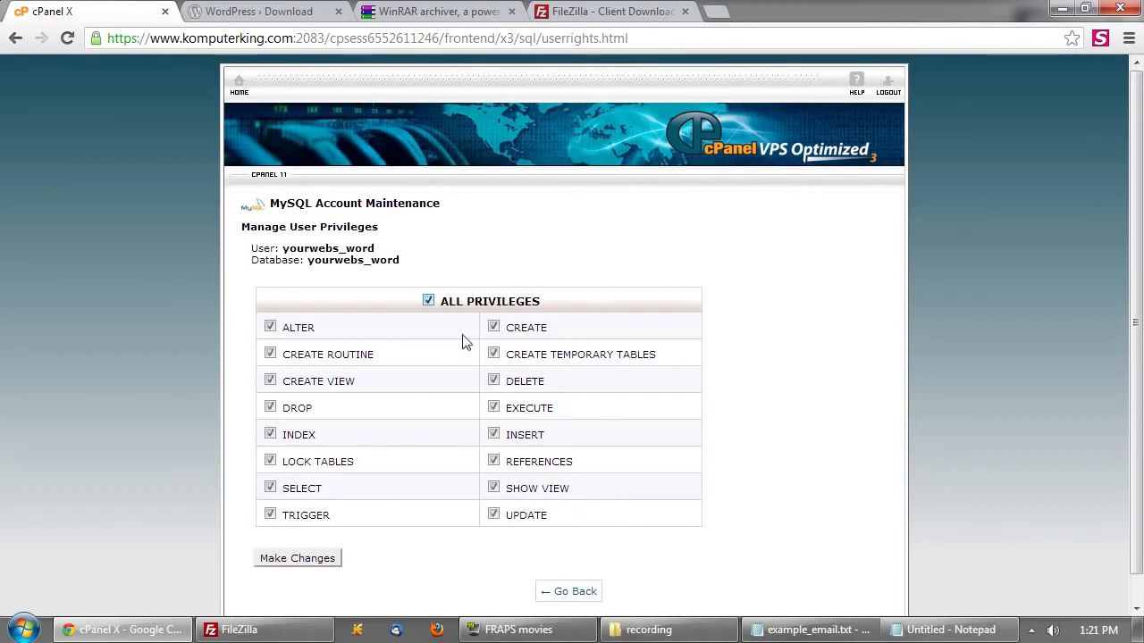
left_click(301, 561)
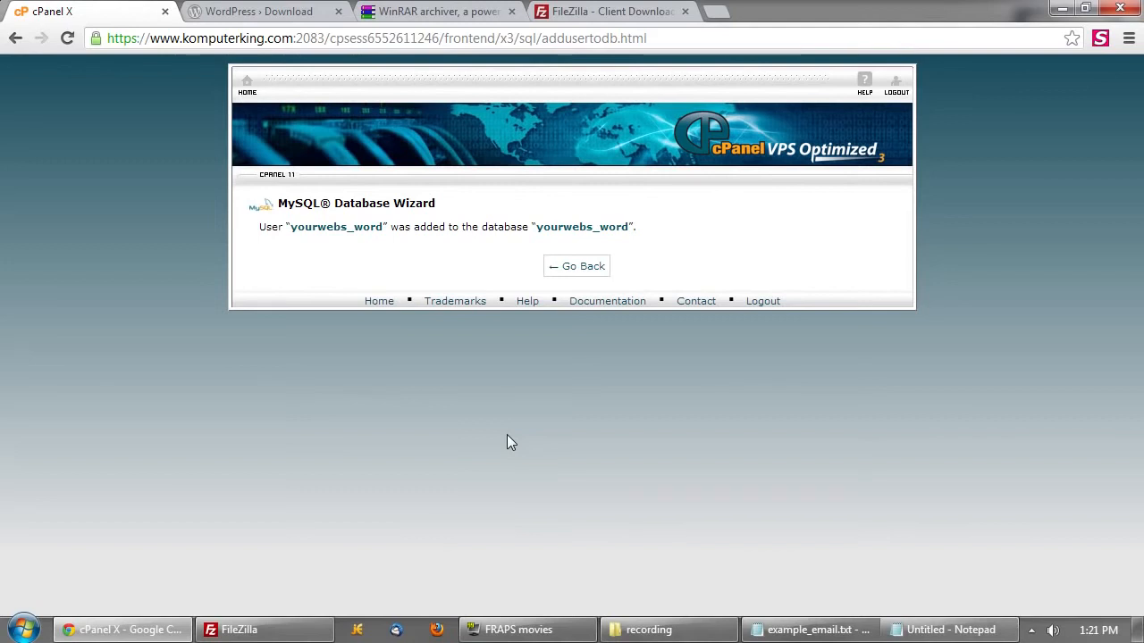
left_click(585, 268)
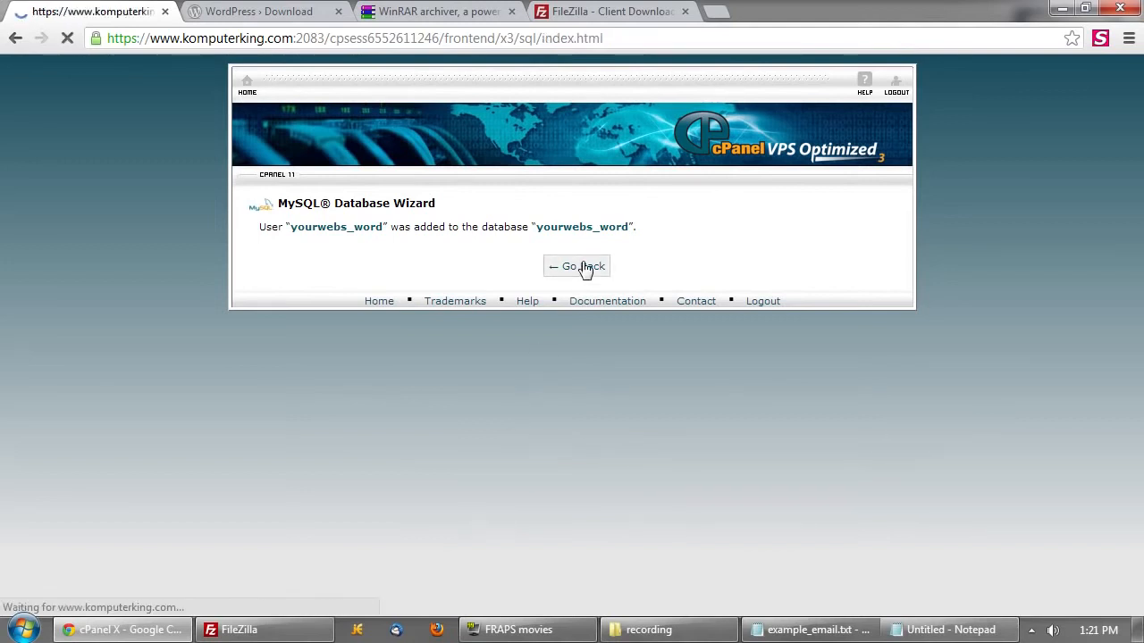
scroll(613, 429, "down", 2)
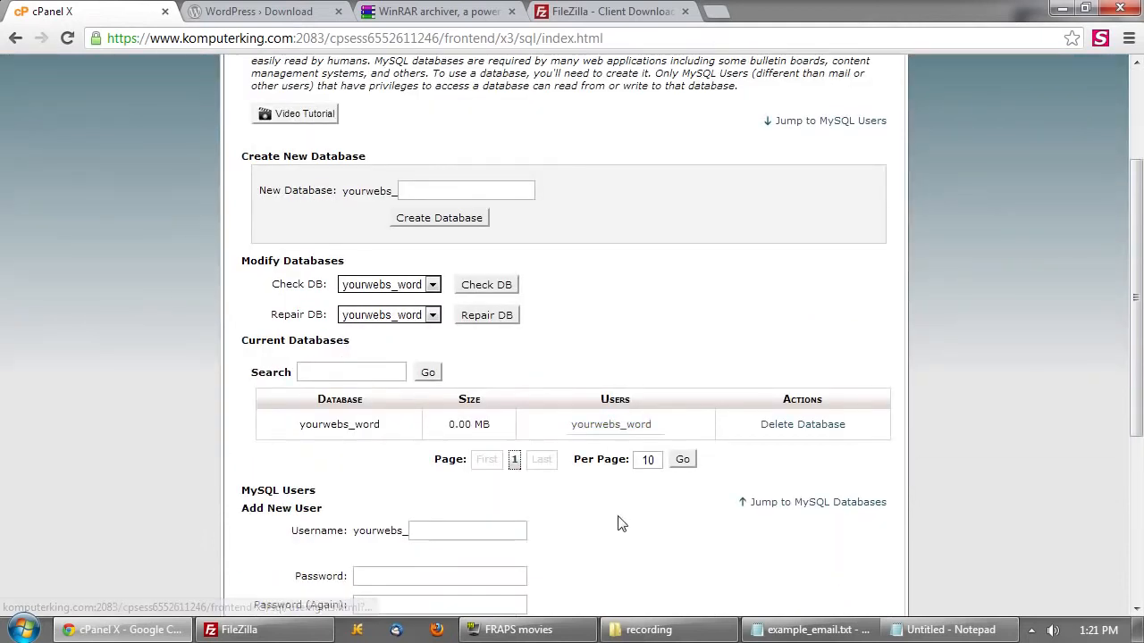
scroll(617, 518, "down", 2)
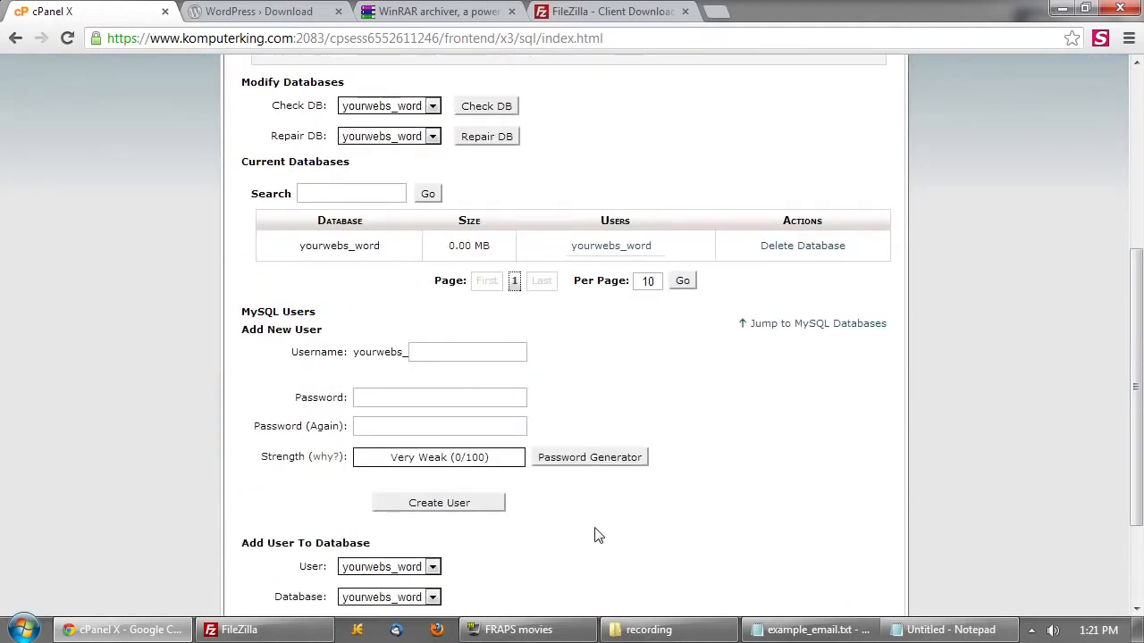
scroll(598, 535, "down", 2)
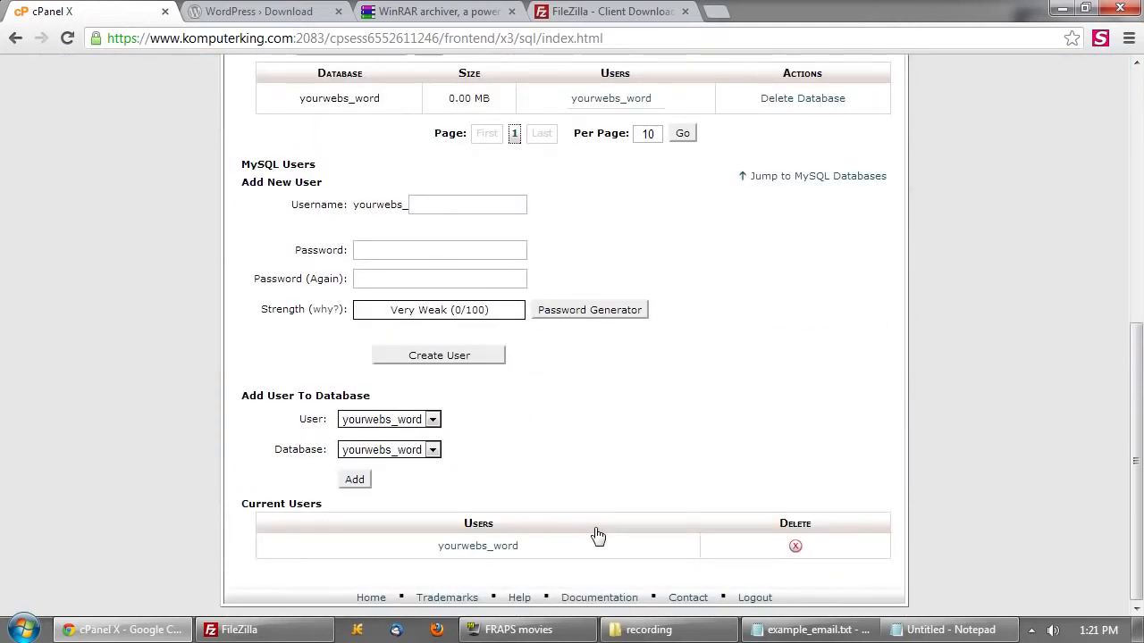
scroll(597, 534, "up", 2)
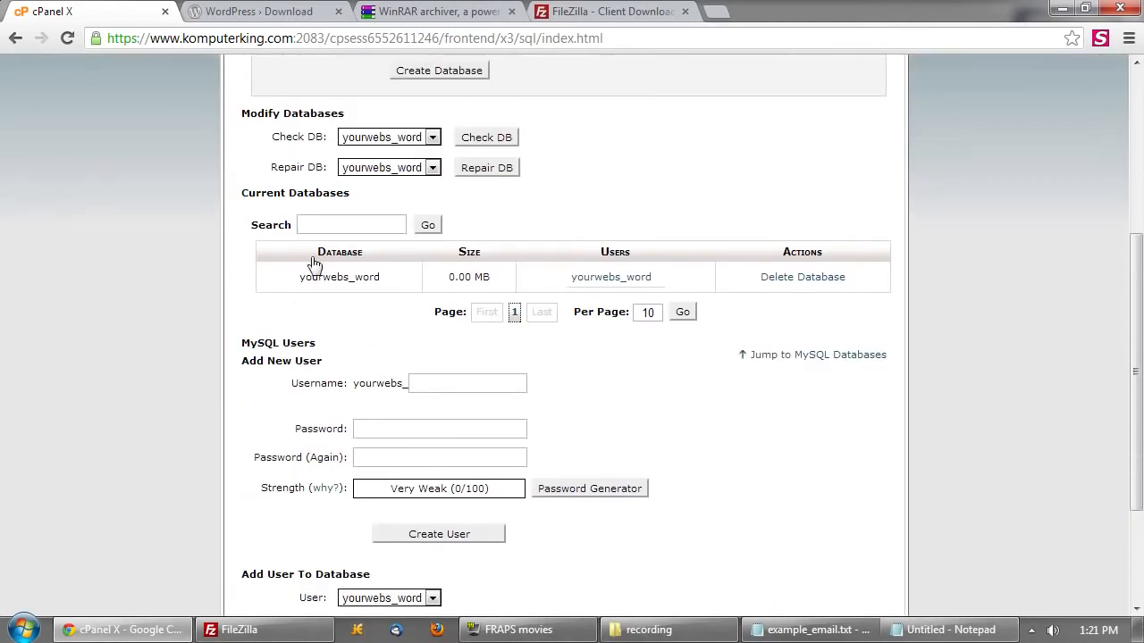
left_click_drag(300, 281, 418, 281)
left_click(691, 279)
left_click_drag(668, 281, 437, 280)
left_click(672, 286)
scroll(742, 420, "up", 1)
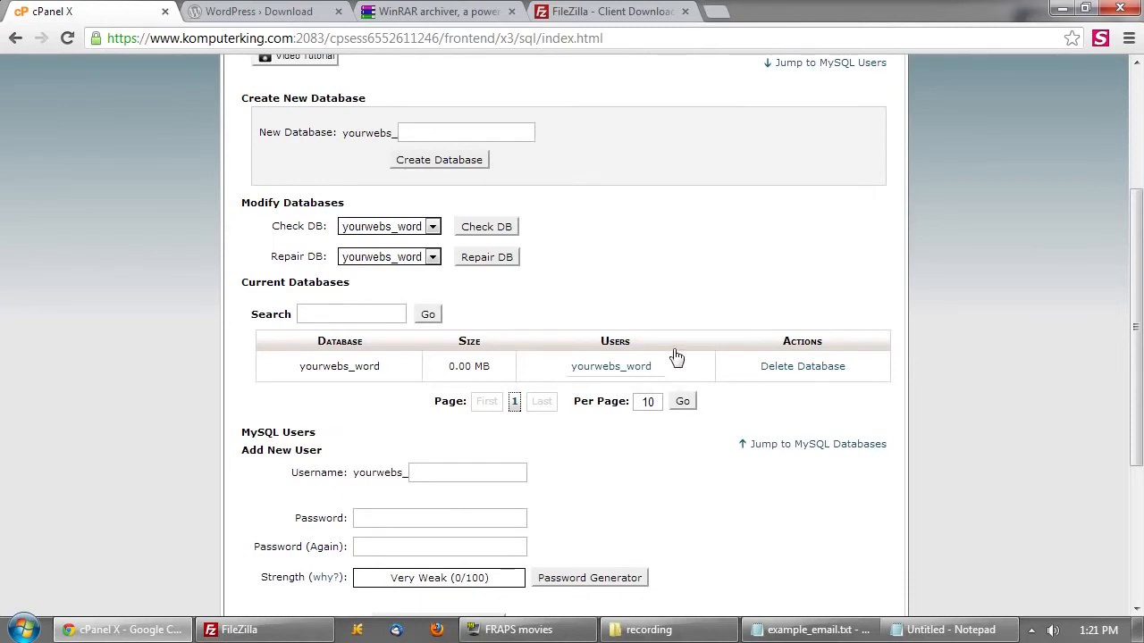
- Download WordPress as .tar.gz, then select wordpress-3.5.1.zip in the recording folder
left_click(292, 18)
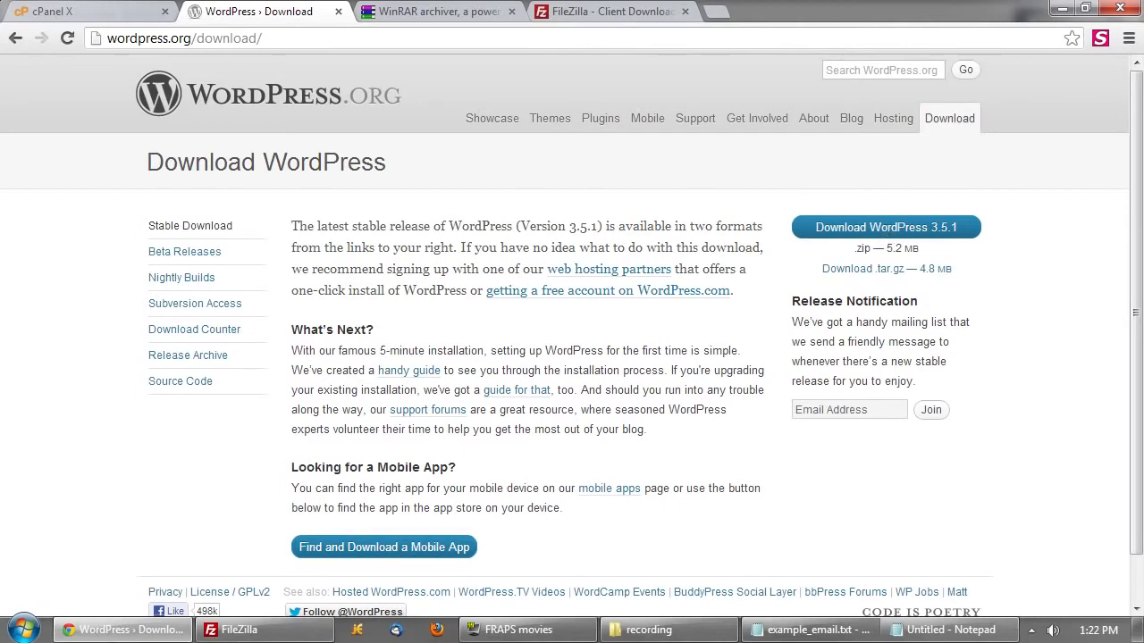
left_click(896, 273)
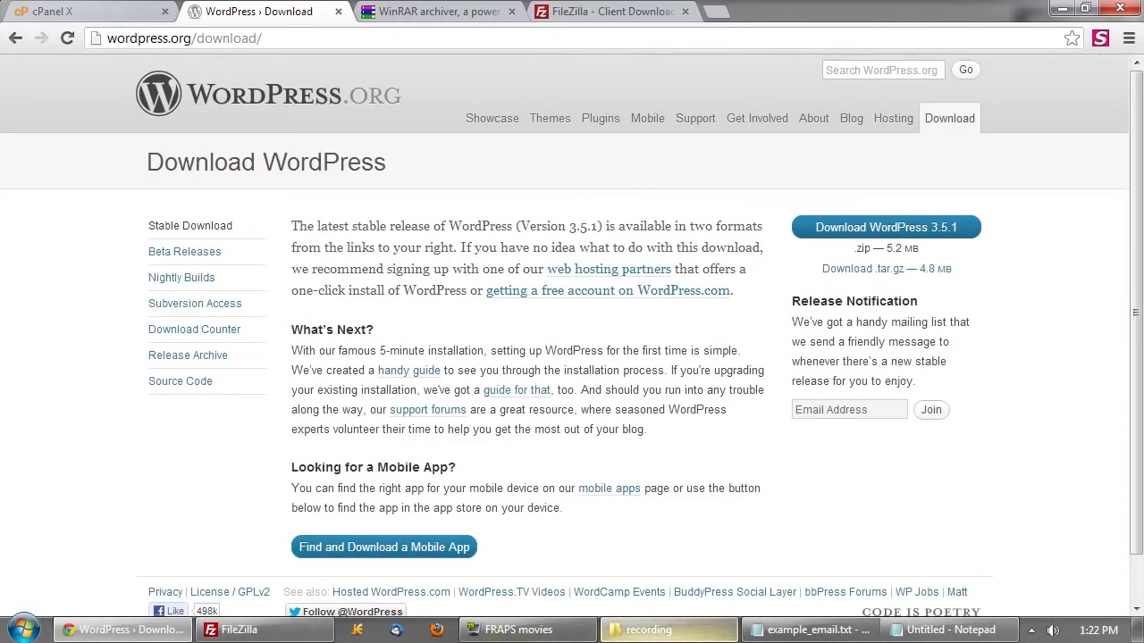
left_click(649, 630)
left_click(356, 163)
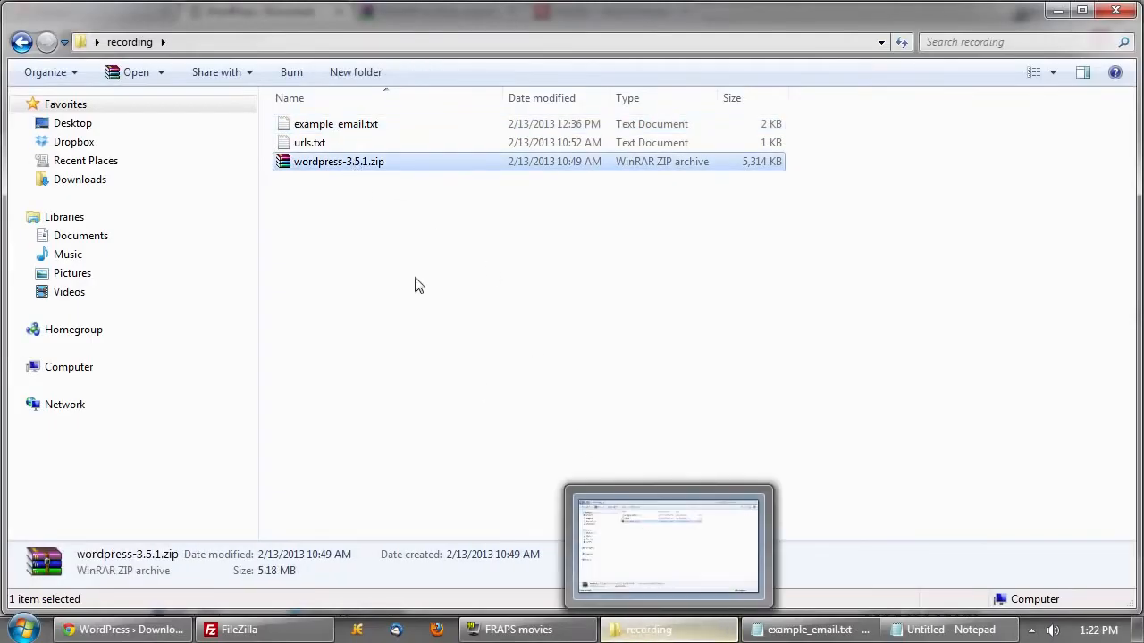
- Extract wordpress-3.5.1.zip with 'Extract to wordpress-3.5.1\' into the recording folder
left_click(677, 635)
left_click(454, 9)
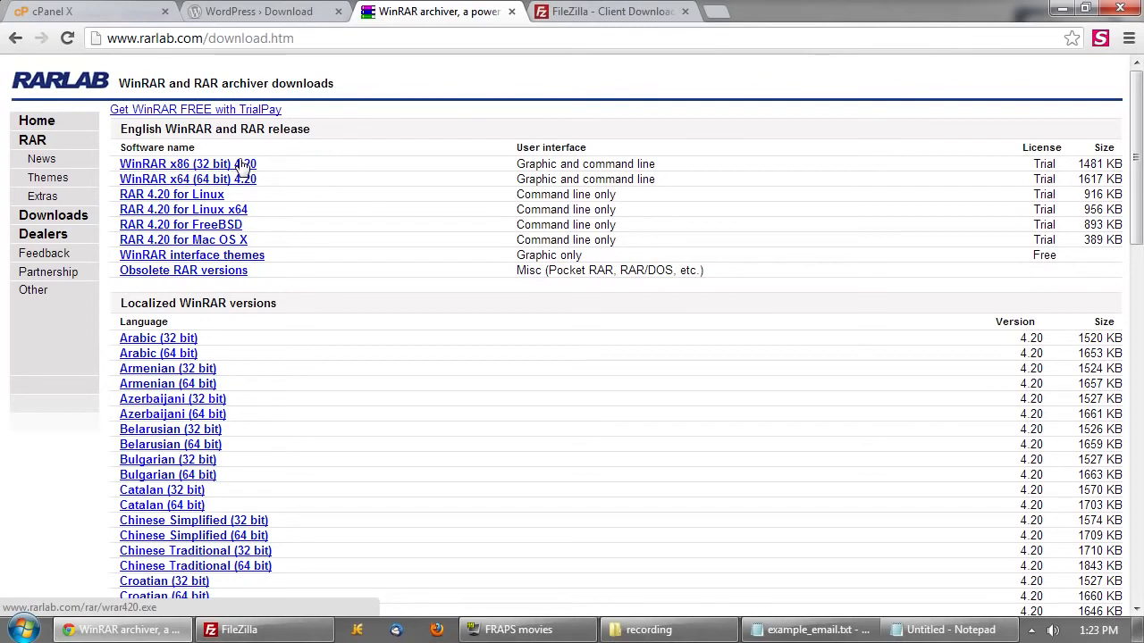
left_click(648, 630)
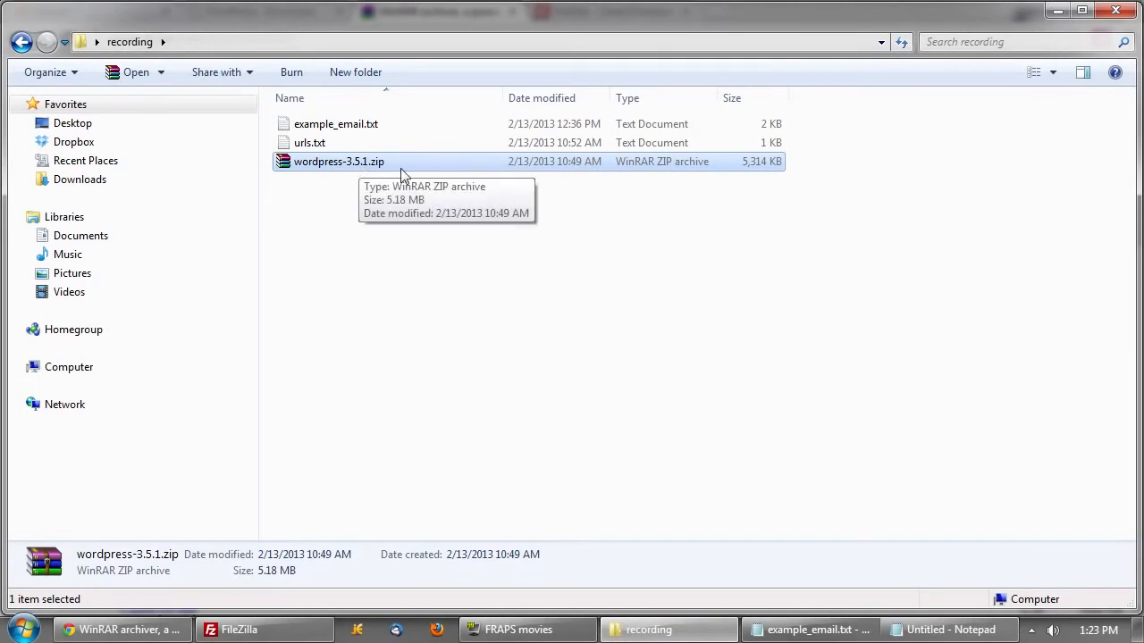
right_click(401, 164)
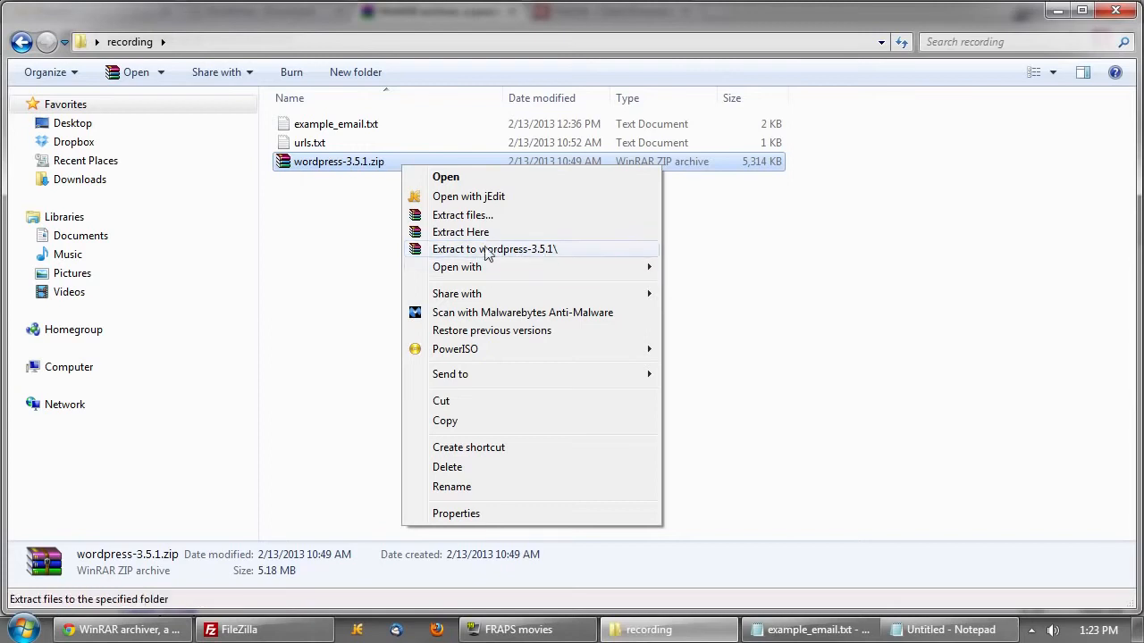
left_click(564, 254)
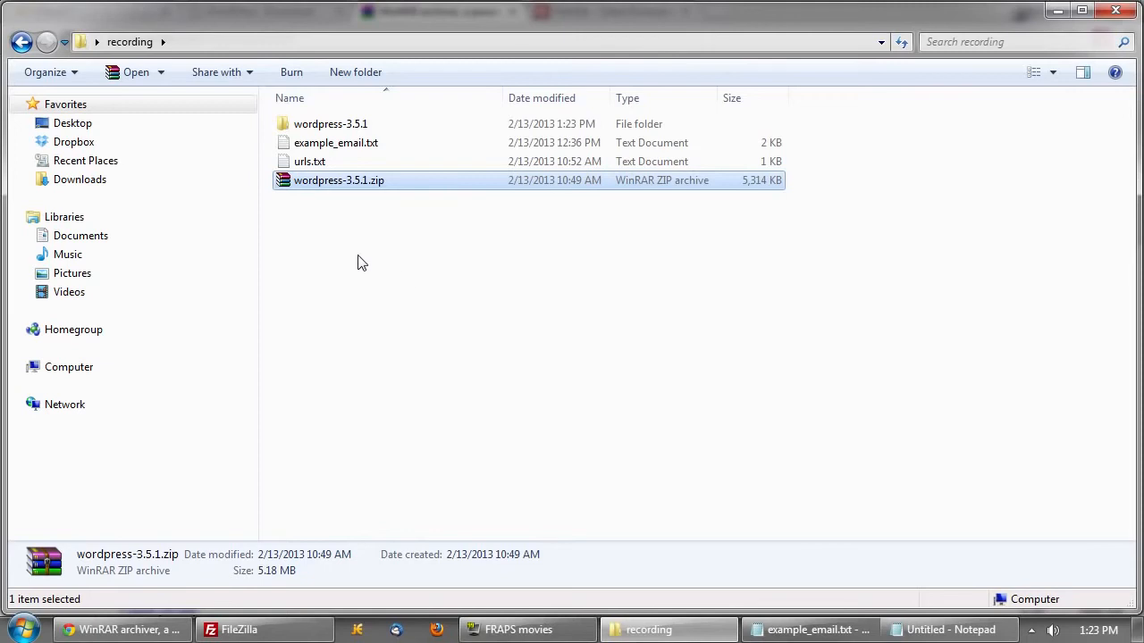
- Open the wordpress folder inside the extracted wordpress-3.5.1 folder
double_click(380, 126)
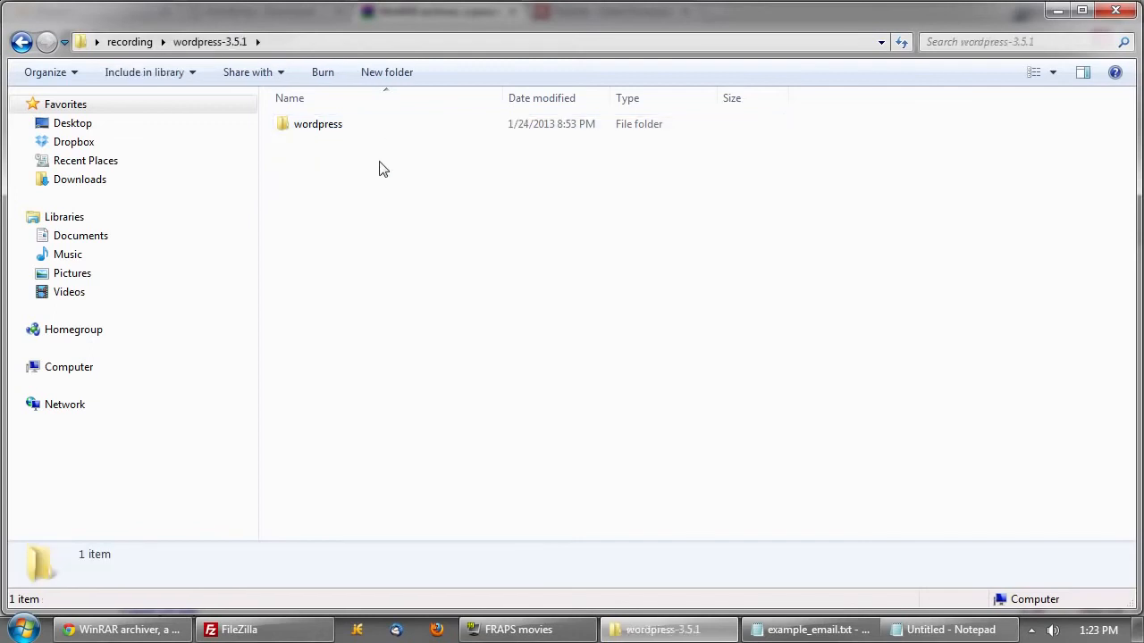
double_click(320, 131)
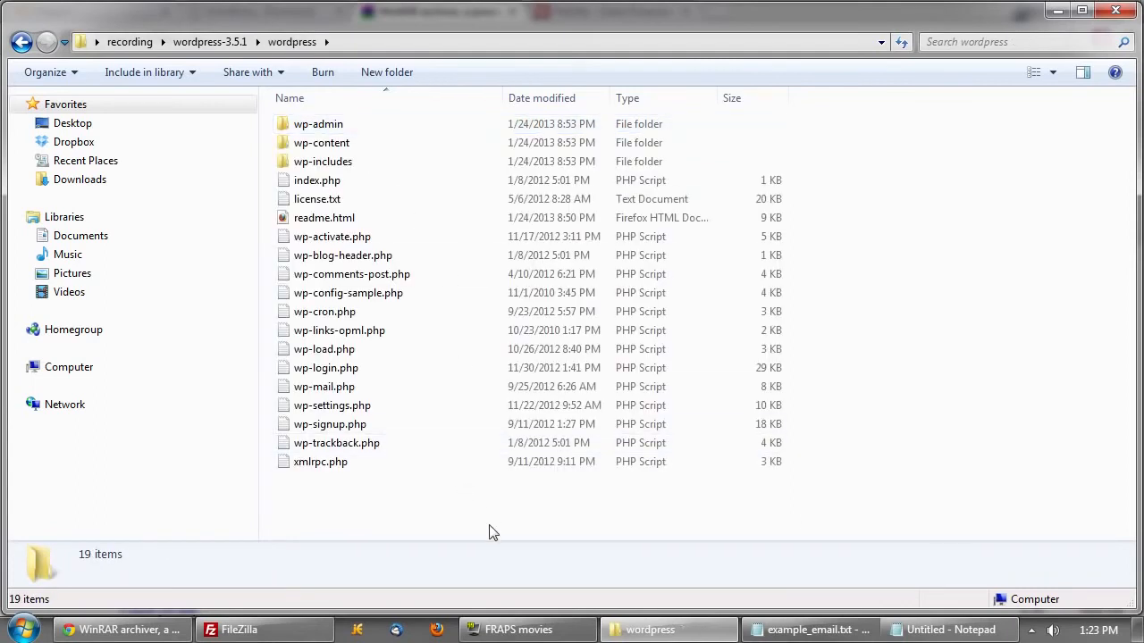
left_click_drag(487, 520, 339, 126)
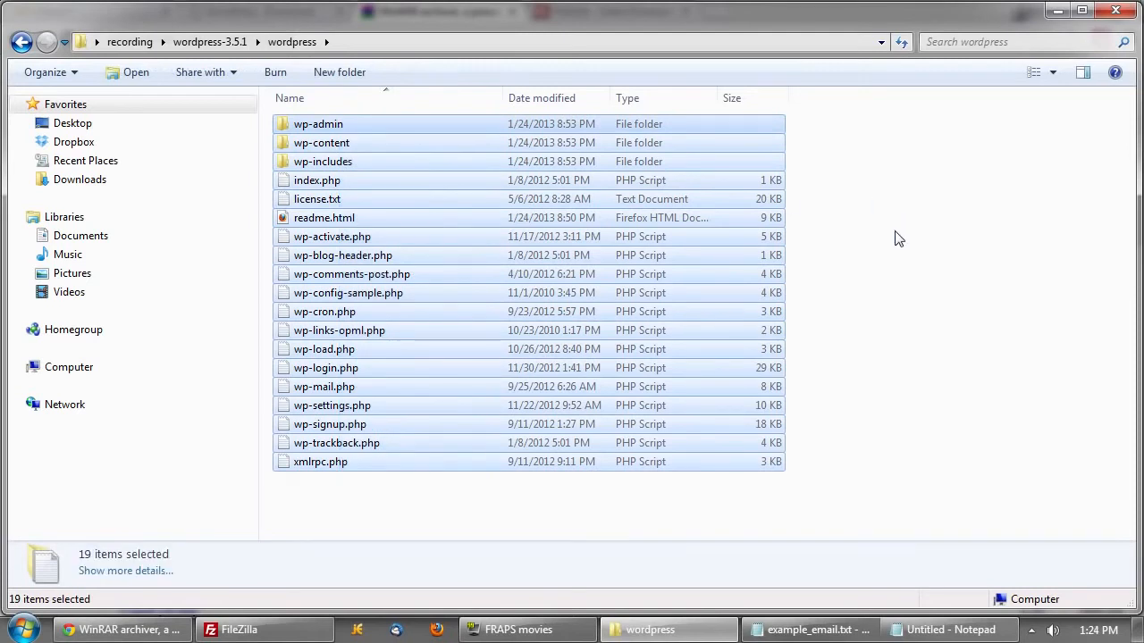
left_click(893, 239)
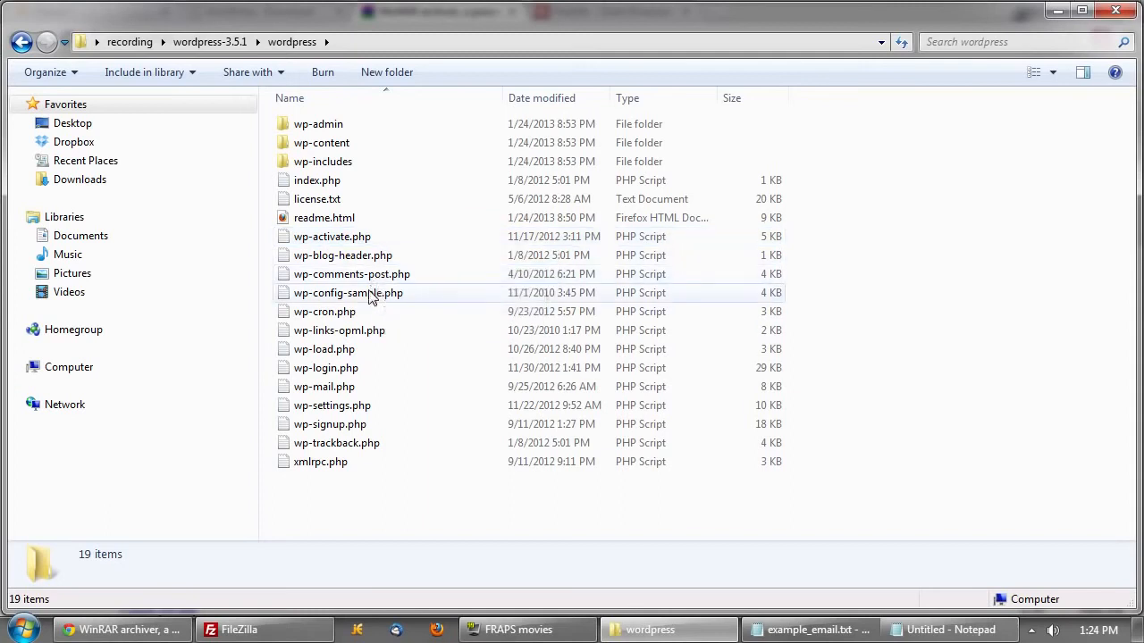
- Copy wp-config-sample.php into the same folder and rename the copy wp-config.php
right_click(439, 298)
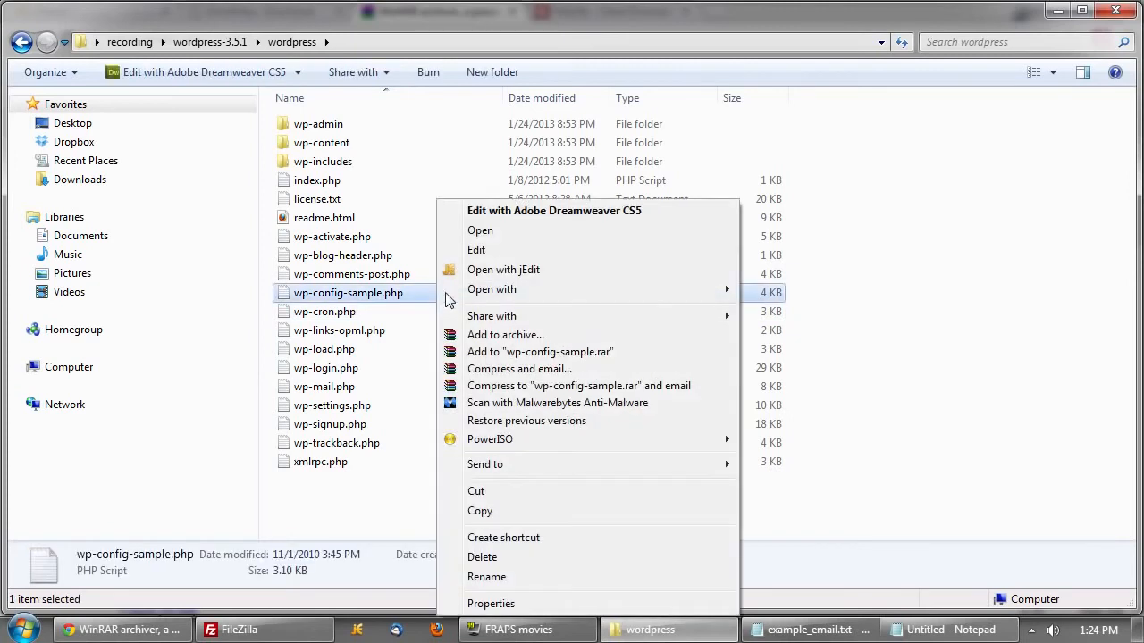
left_click(507, 511)
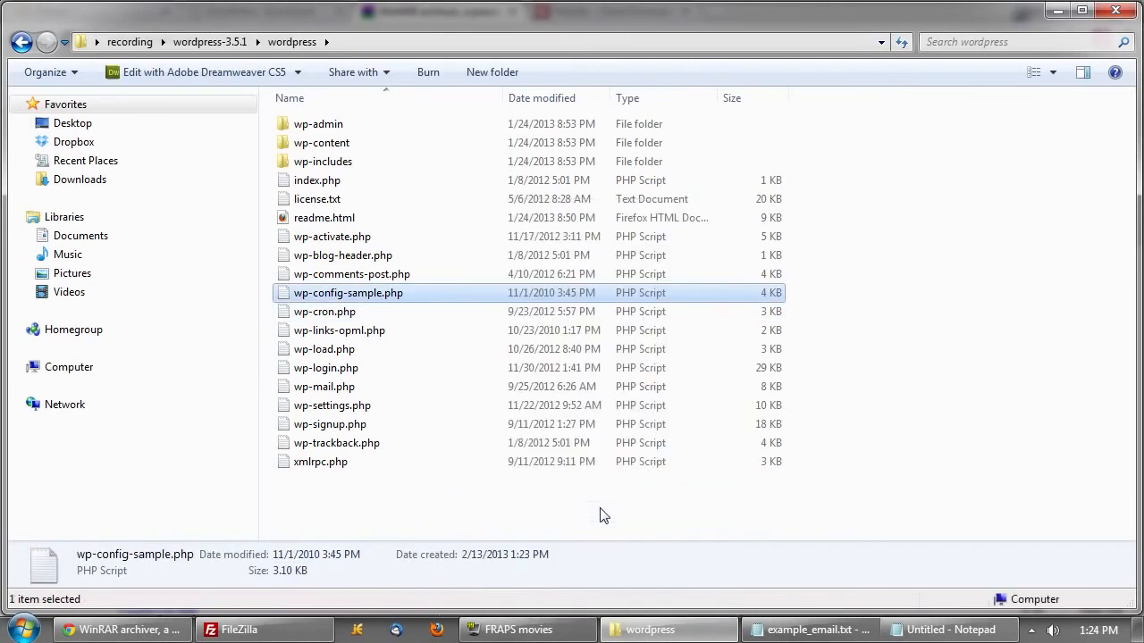
left_click(465, 521)
right_click(526, 517)
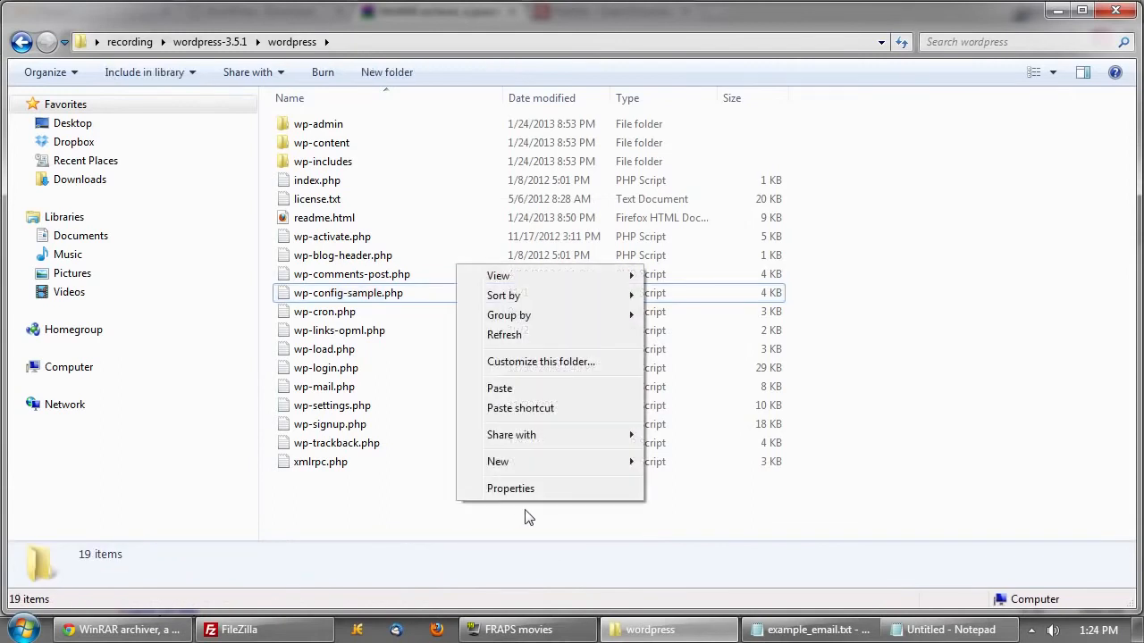
left_click(518, 388)
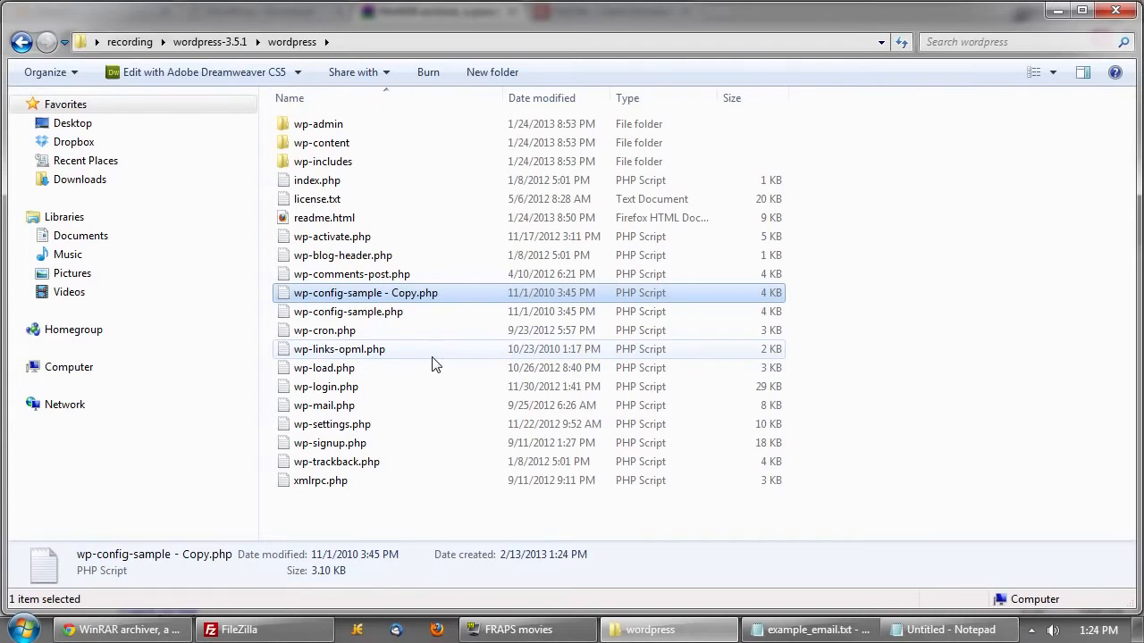
key("F2")
key("Right")
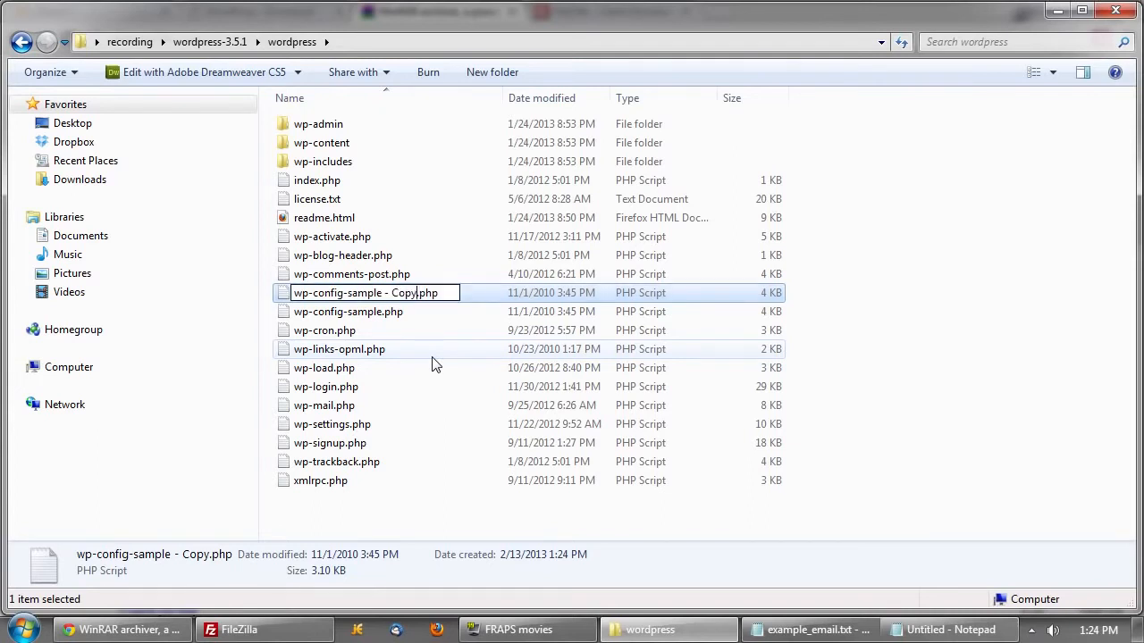
key("BackSpace")
key("BackSpace")
key("BackSpace")
key("BackSpace")
key("BackSpace")
key("BackSpace")
key("BackSpace")
key("BackSpace")
key("BackSpace")
key("BackSpace")
key("BackSpace")
key("BackSpace")
key("BackSpace")
key("BackSpace")
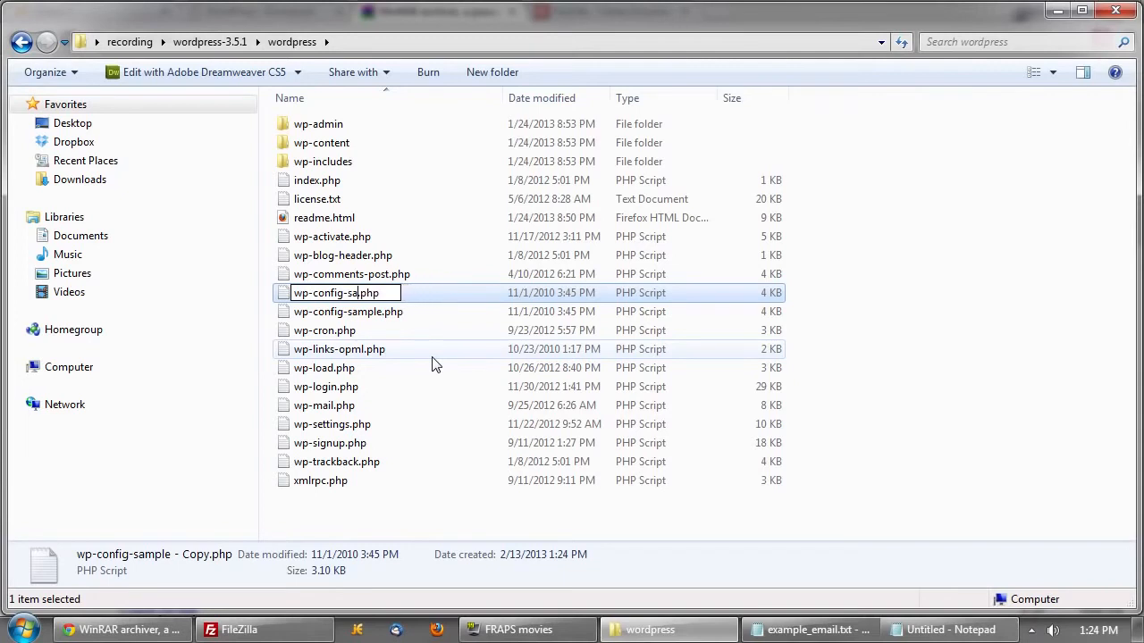
key("Return")
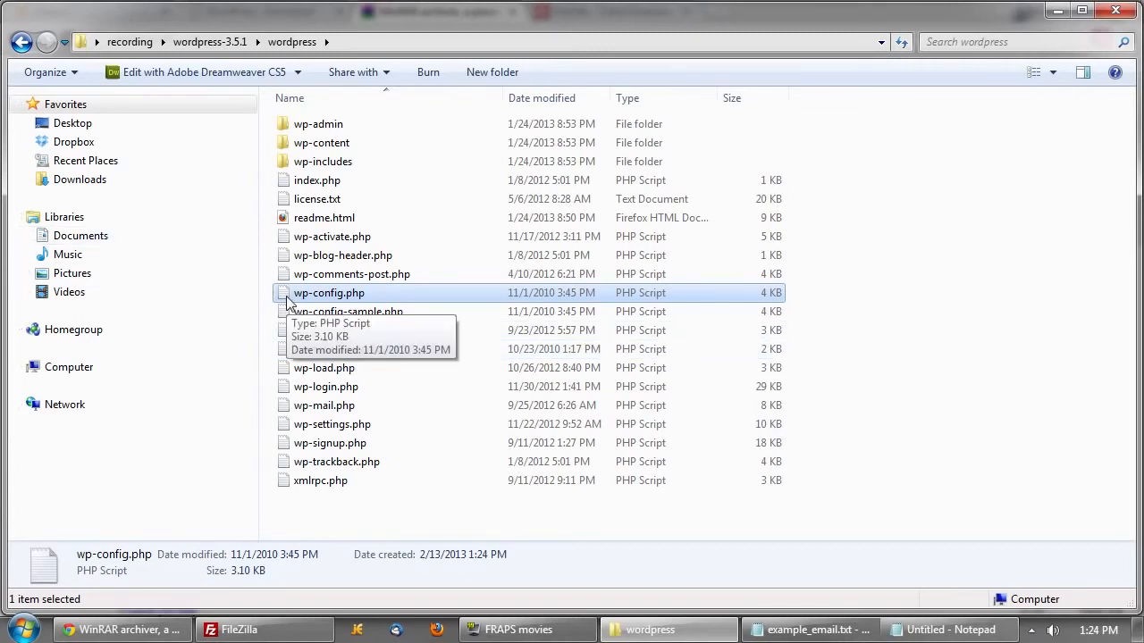
- Open wp-config.php in jEdit and scroll to the database settings
right_click(355, 302)
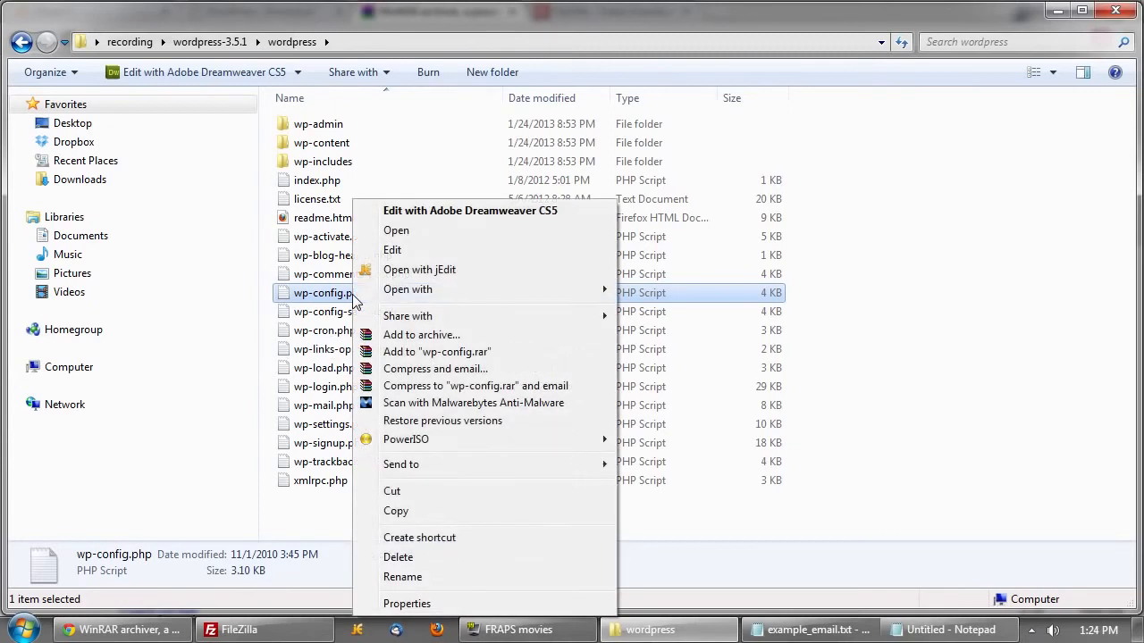
mouse_move(420, 292)
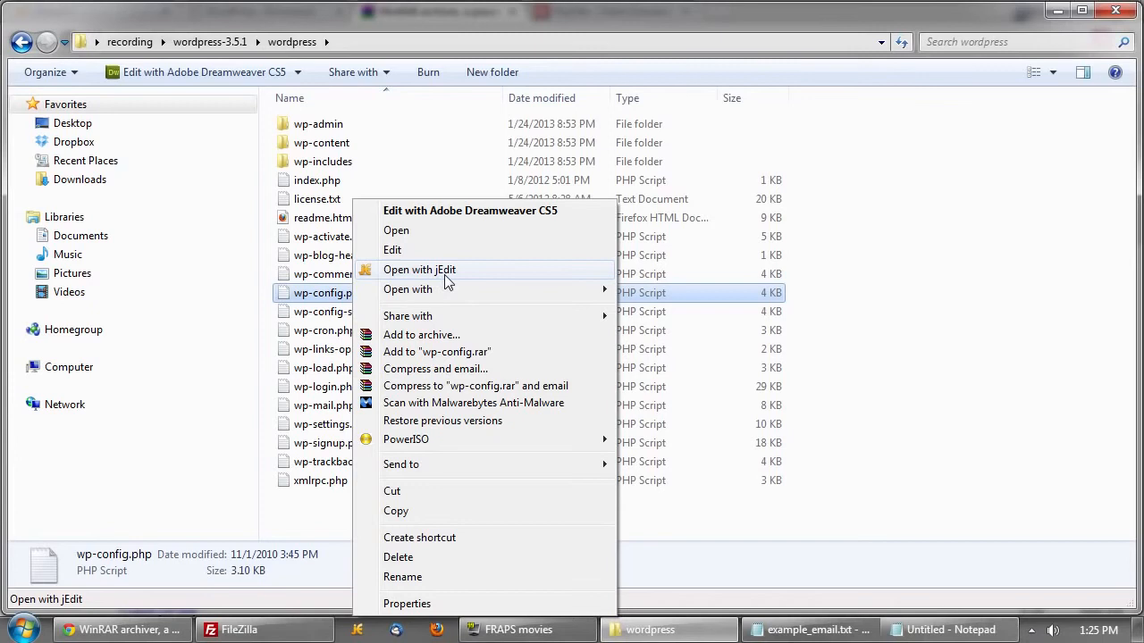
left_click(444, 273)
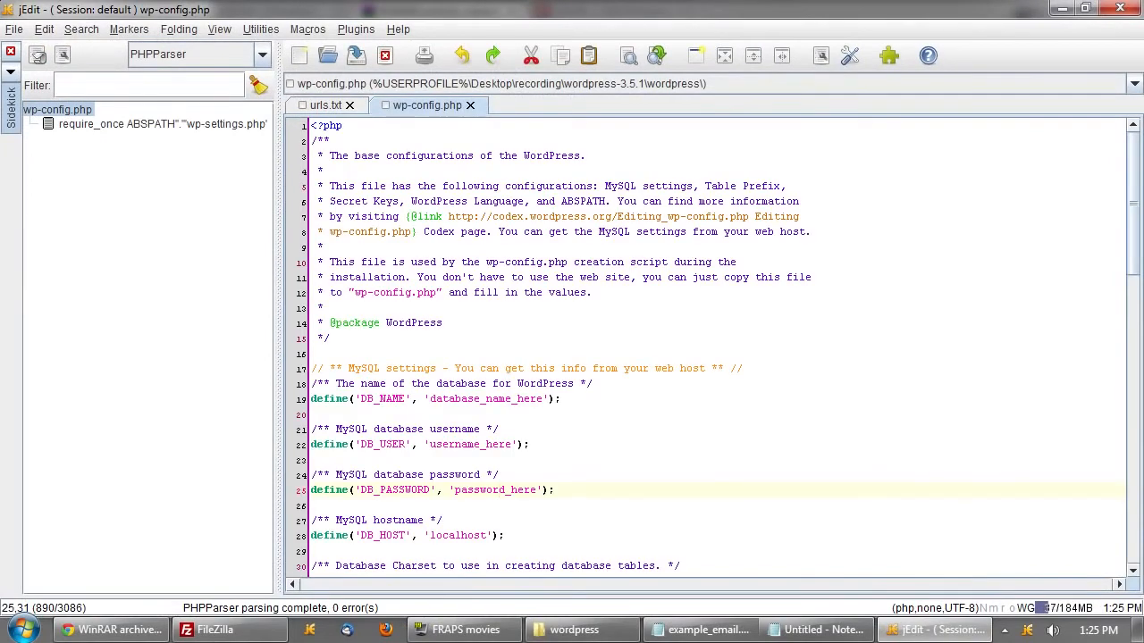
scroll(719, 347, "down", 1)
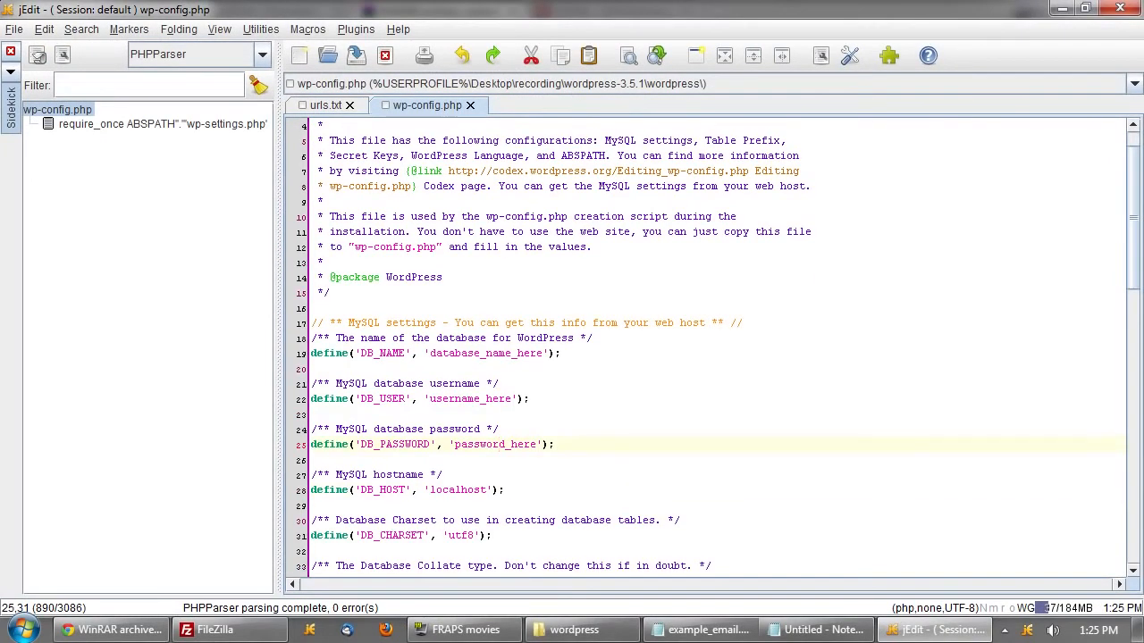
scroll(718, 347, "down", 1)
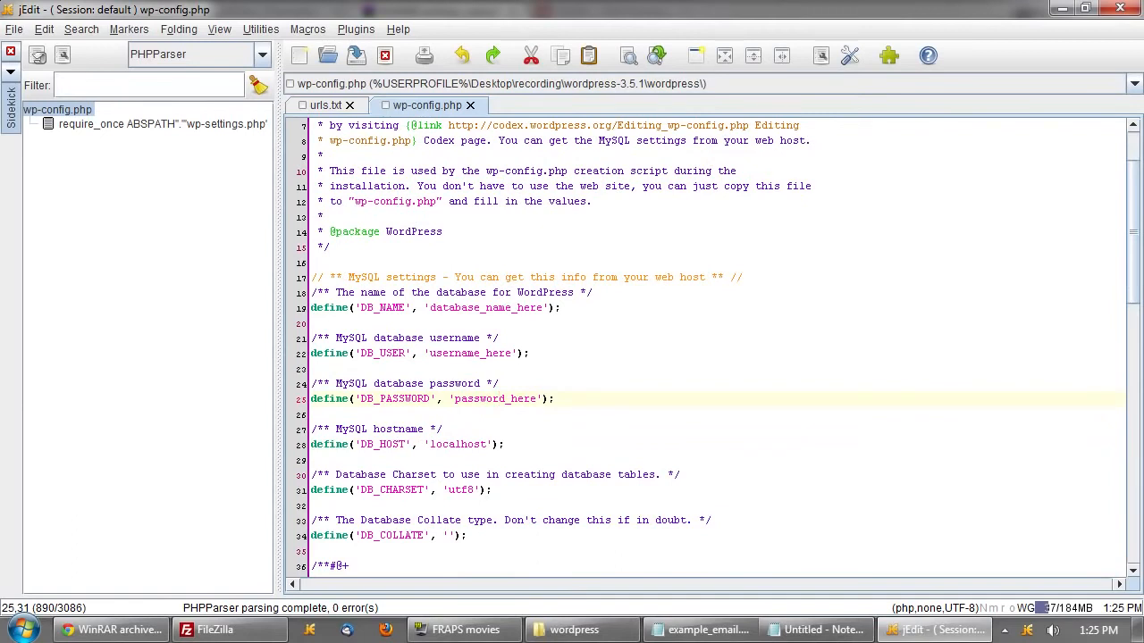
- Set DB_NAME and DB_USER to the database name yourwebs_word copied from cPanel
left_click(111, 630)
left_click(114, 10)
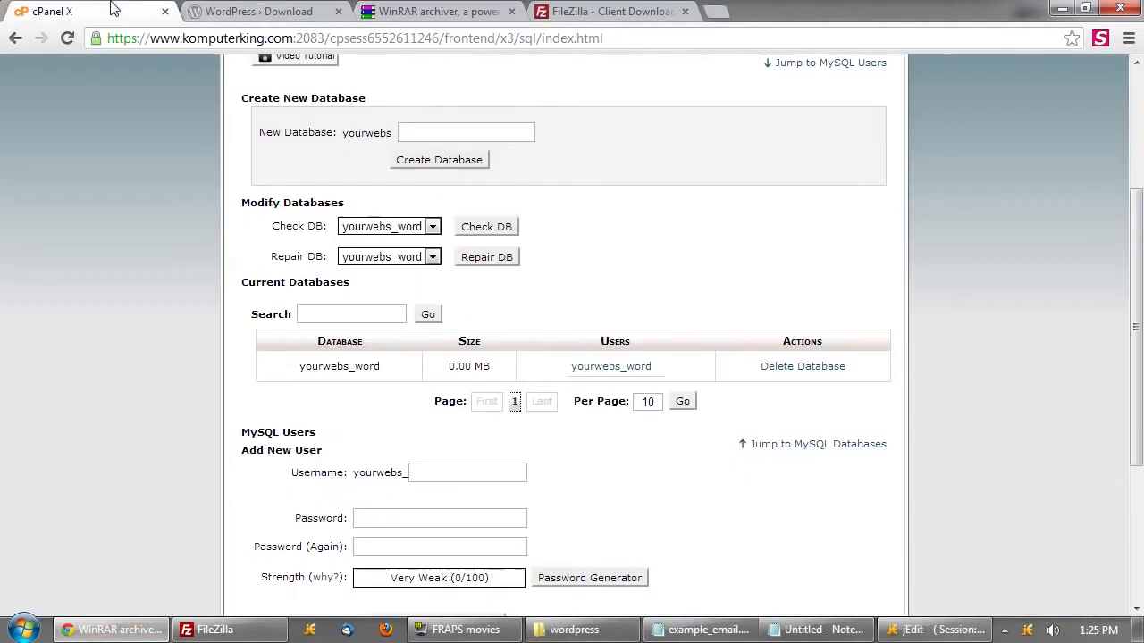
left_click_drag(395, 368, 299, 366)
key("alt+Tab")
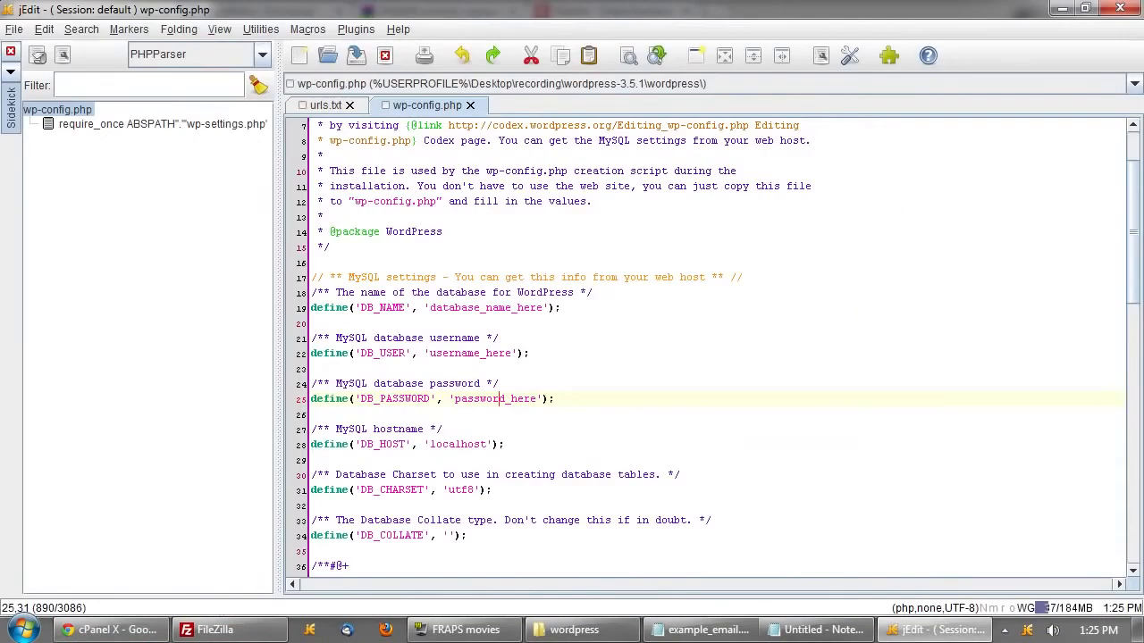
double_click(484, 307)
key("ctrl+v")
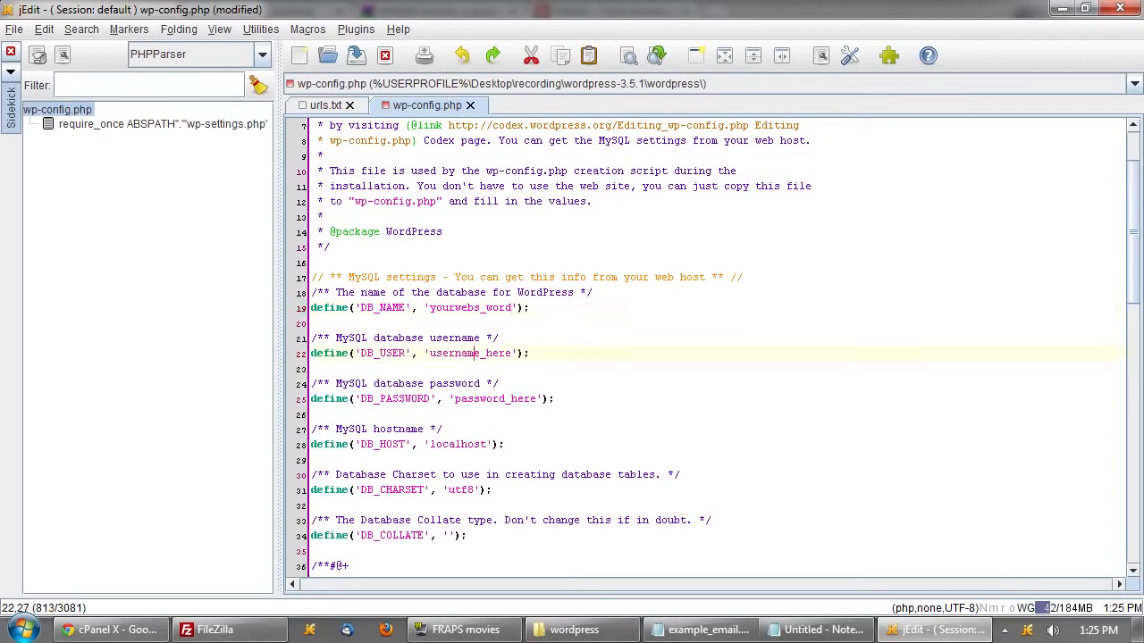
double_click(471, 353)
key("ctrl+v")
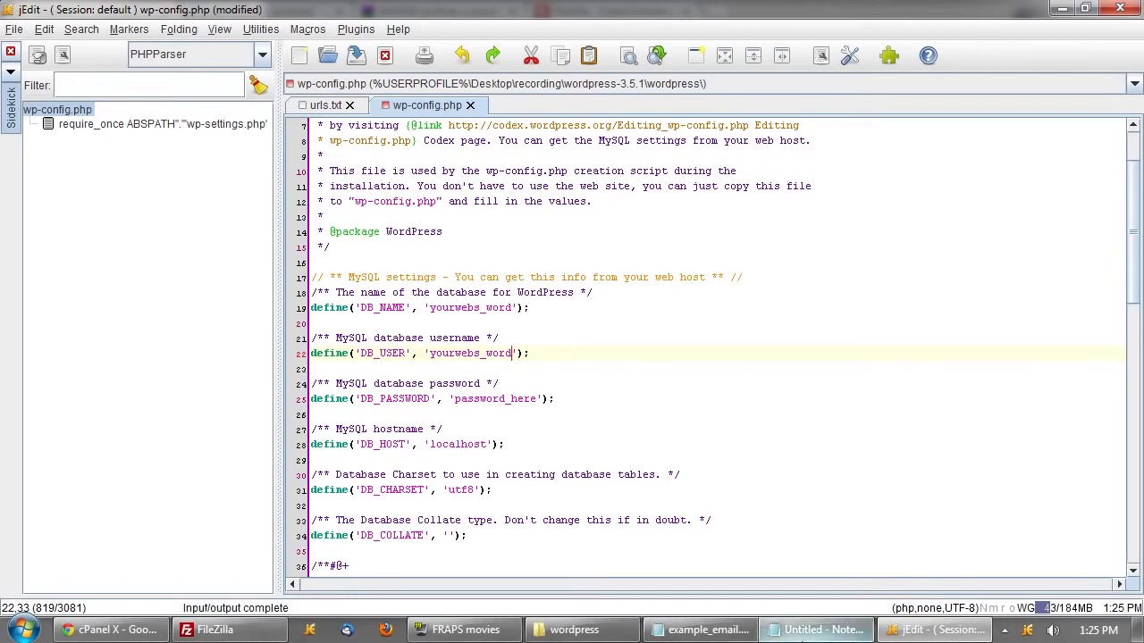
- Fill DB_PASSWORD with the database password copied from the Notepad notes
mouse_move(814, 640)
left_click(856, 545)
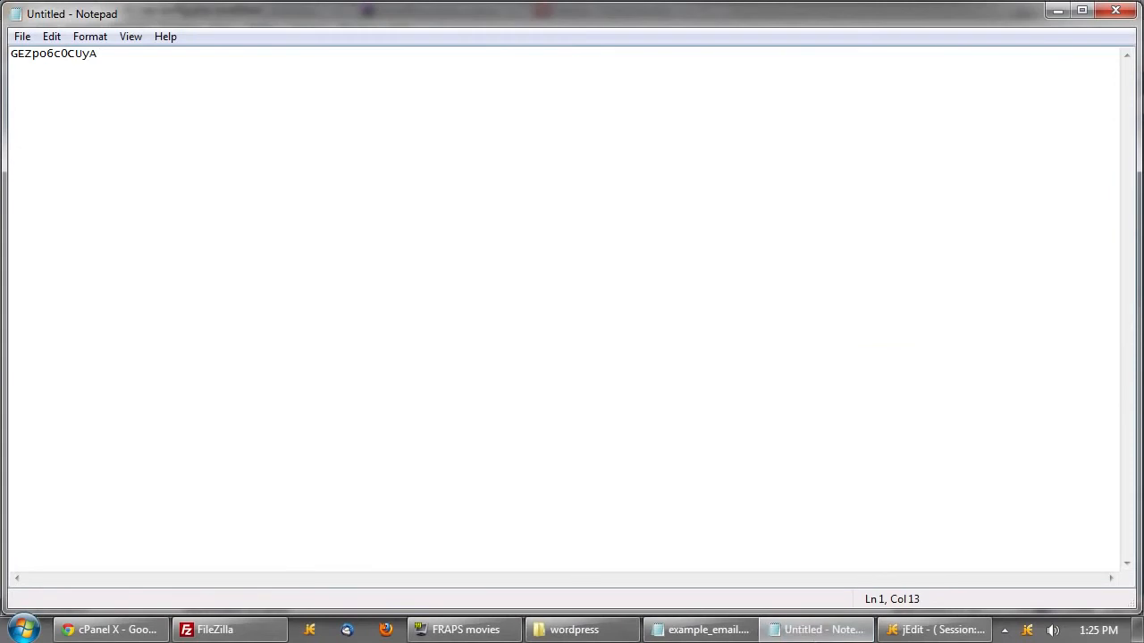
key("shift+Home")
key("ctrl+c")
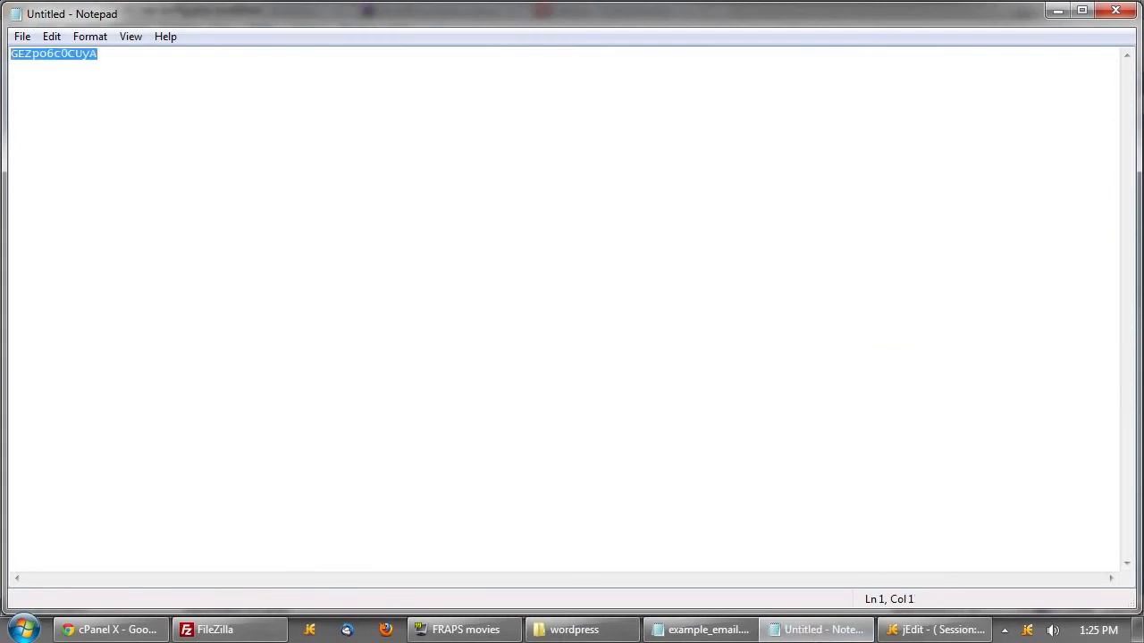
left_click(1057, 11)
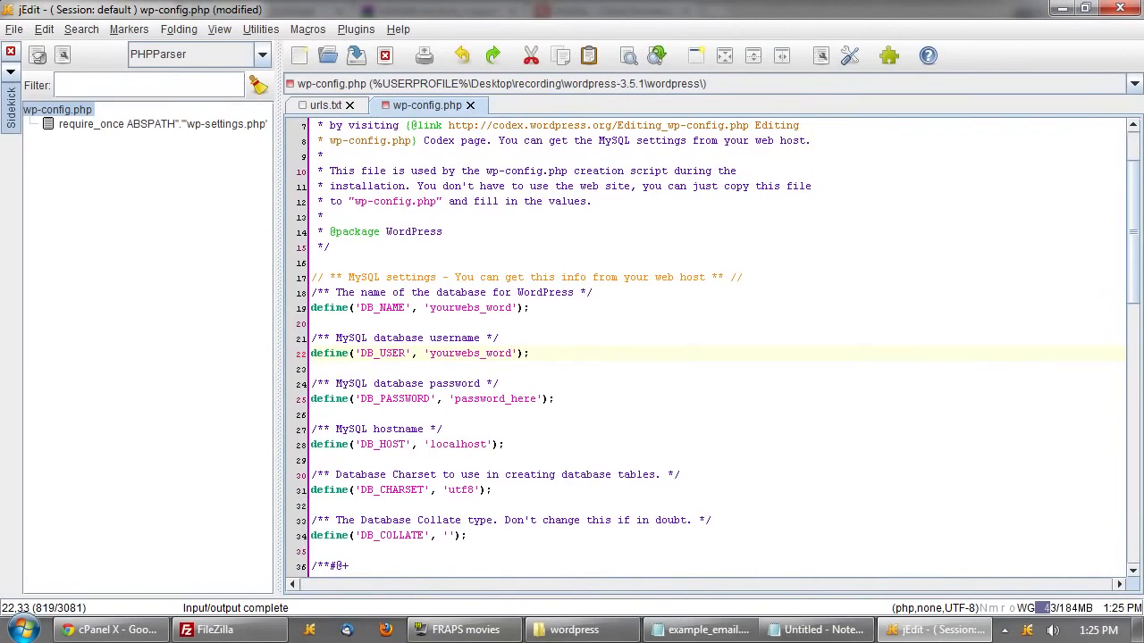
double_click(496, 399)
key("ctrl+v")
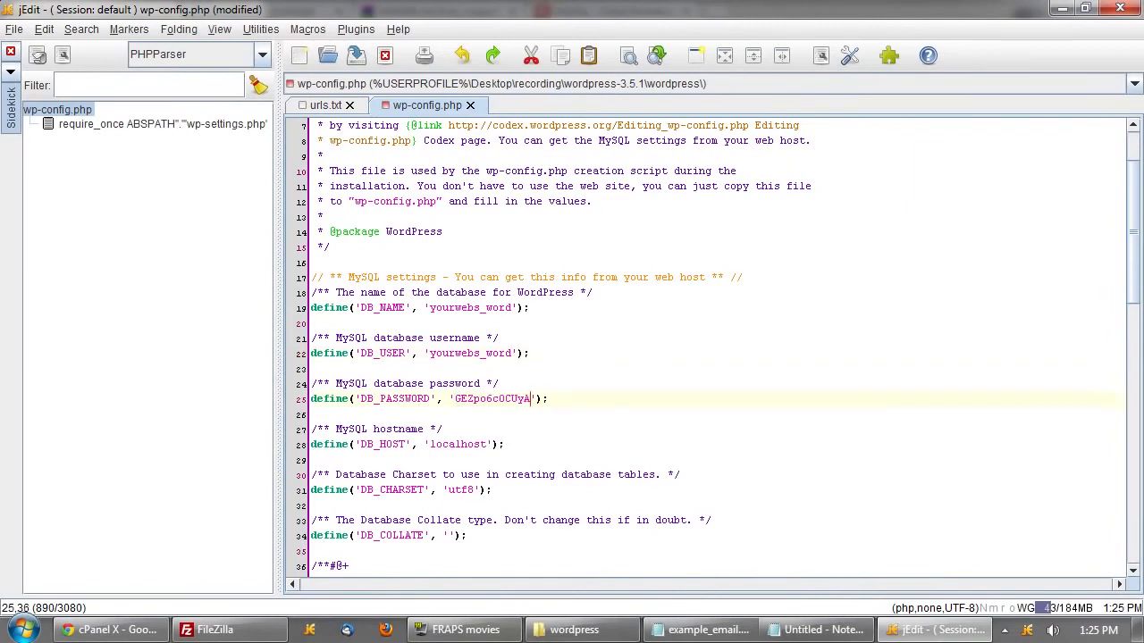
- Check the database settings against cPanel, keep localhost as DB_HOST, and save wp-config.php
left_click(427, 307)
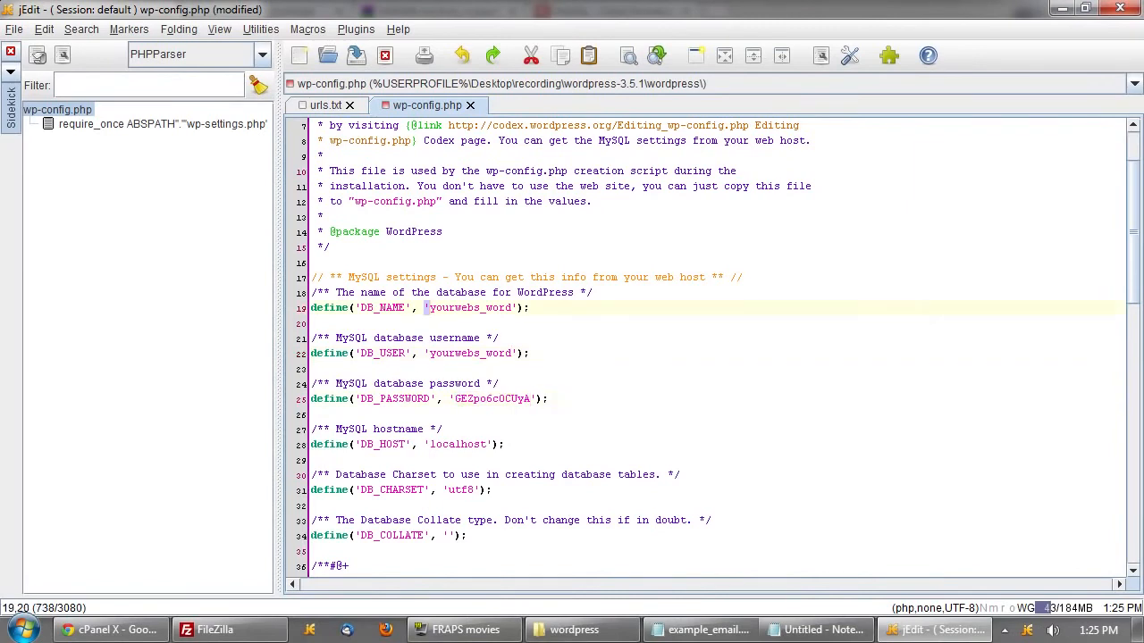
left_click(515, 308)
left_click(531, 353)
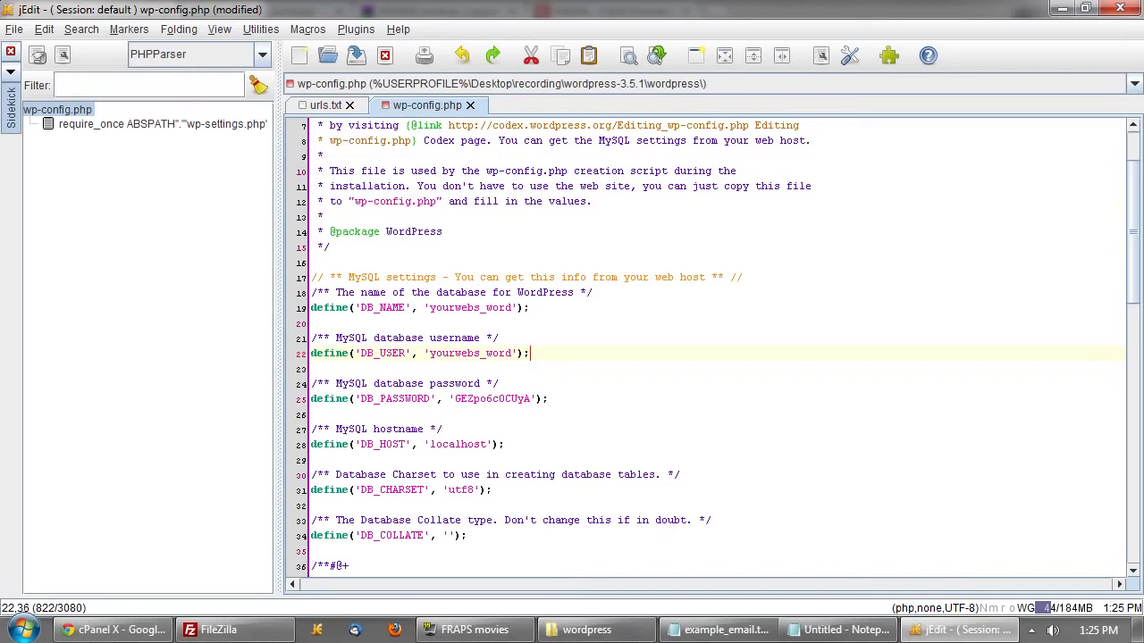
left_click(116, 630)
scroll(485, 454, "up", 3)
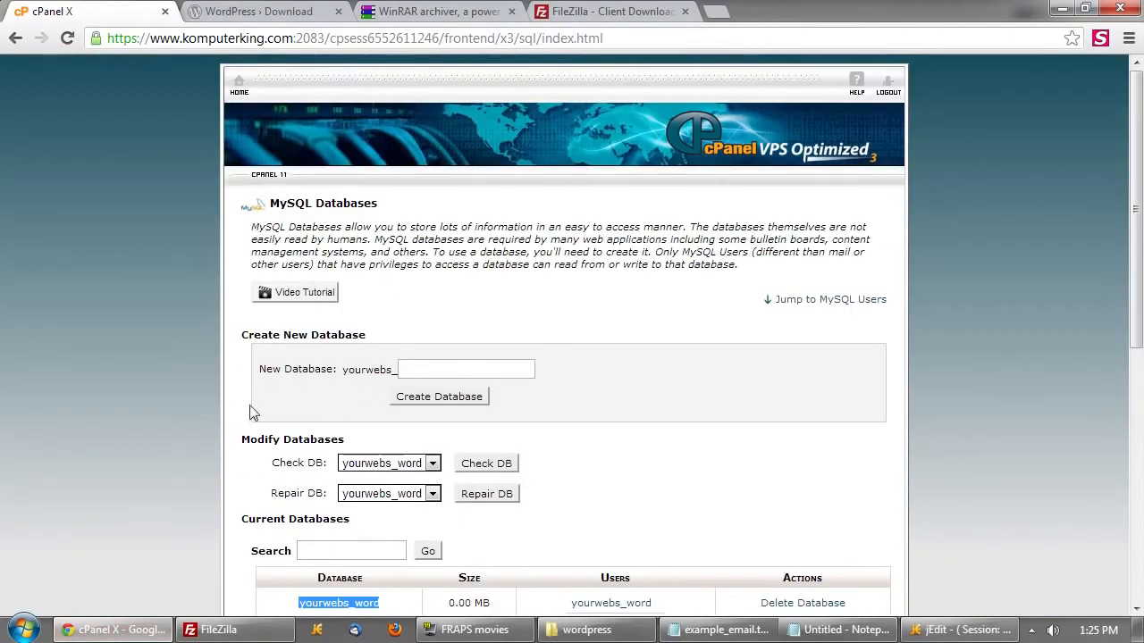
left_click_drag(251, 411, 842, 474)
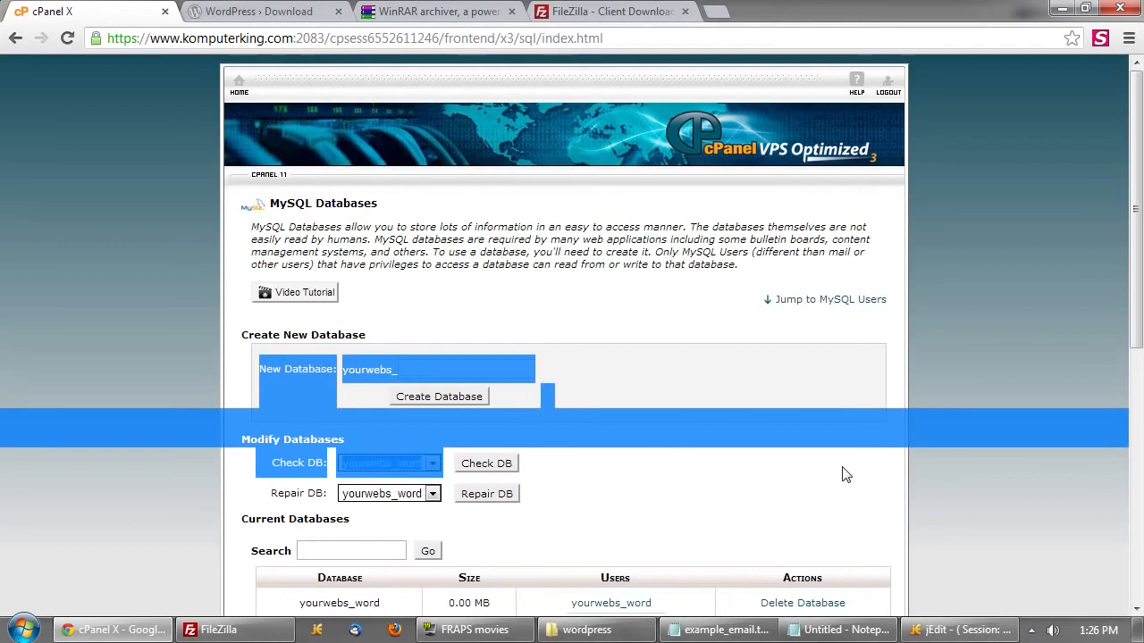
left_click(769, 465)
key("alt+Tab")
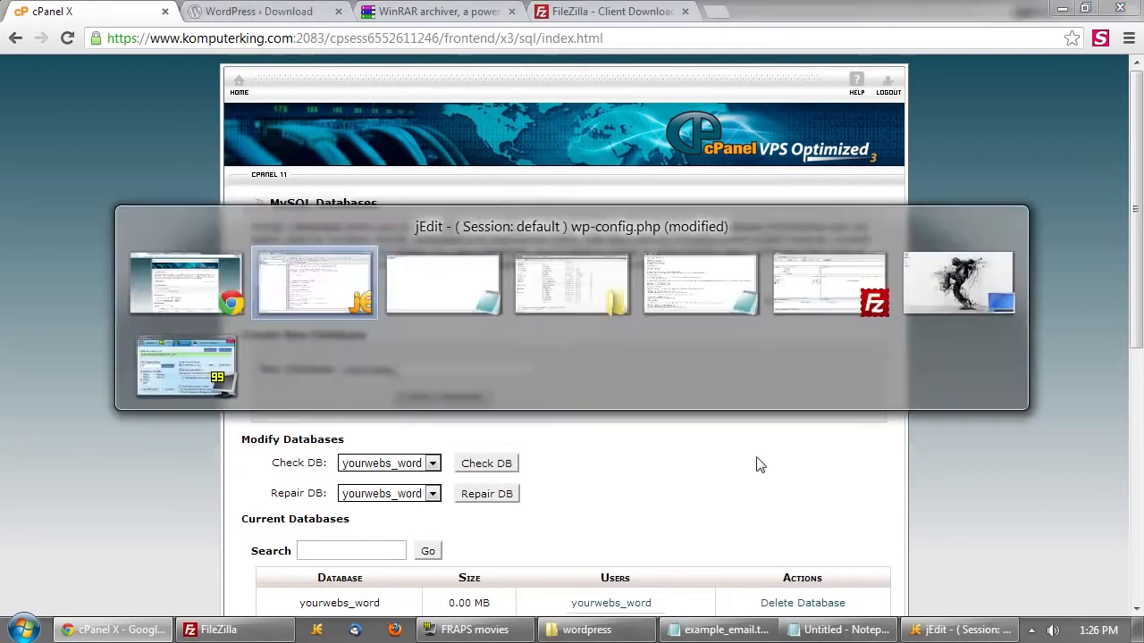
double_click(458, 444)
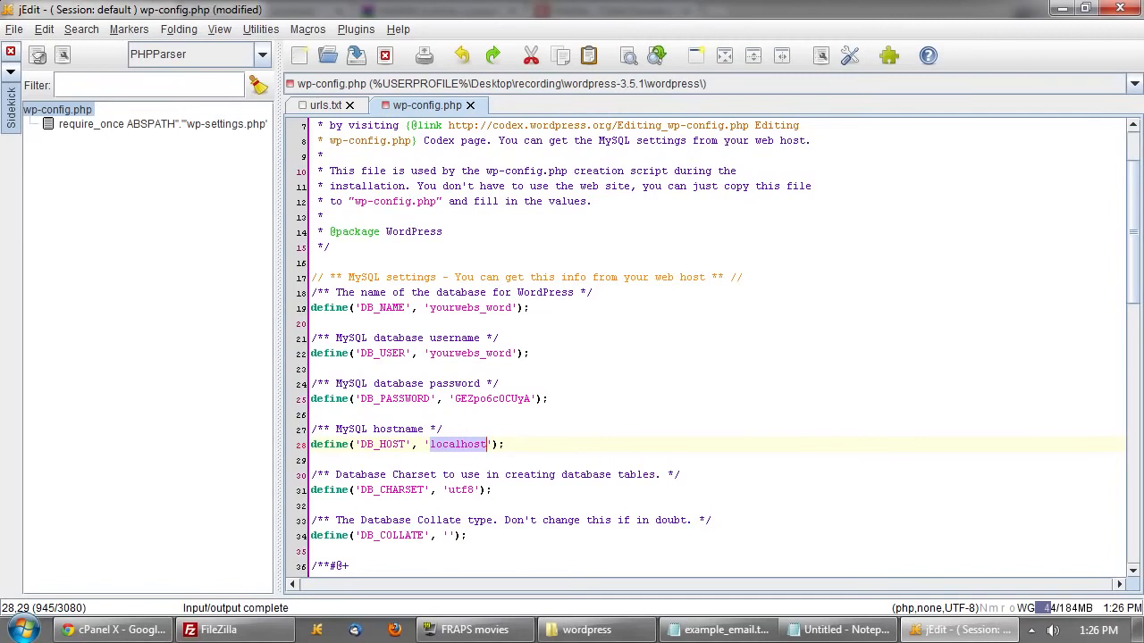
left_click(507, 444)
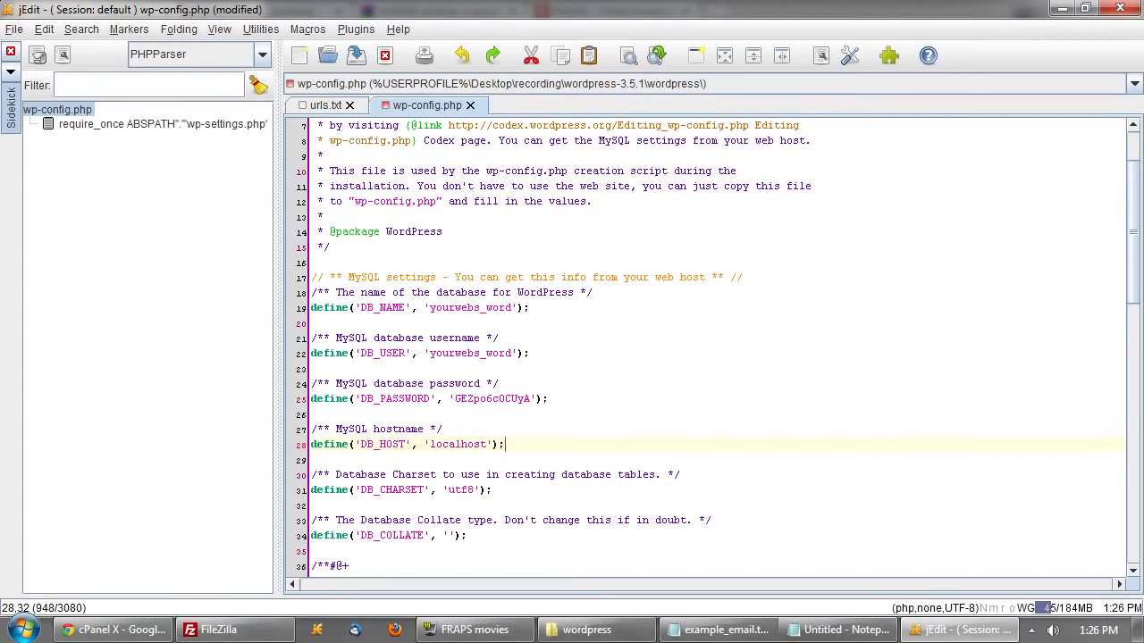
key("ctrl+s")
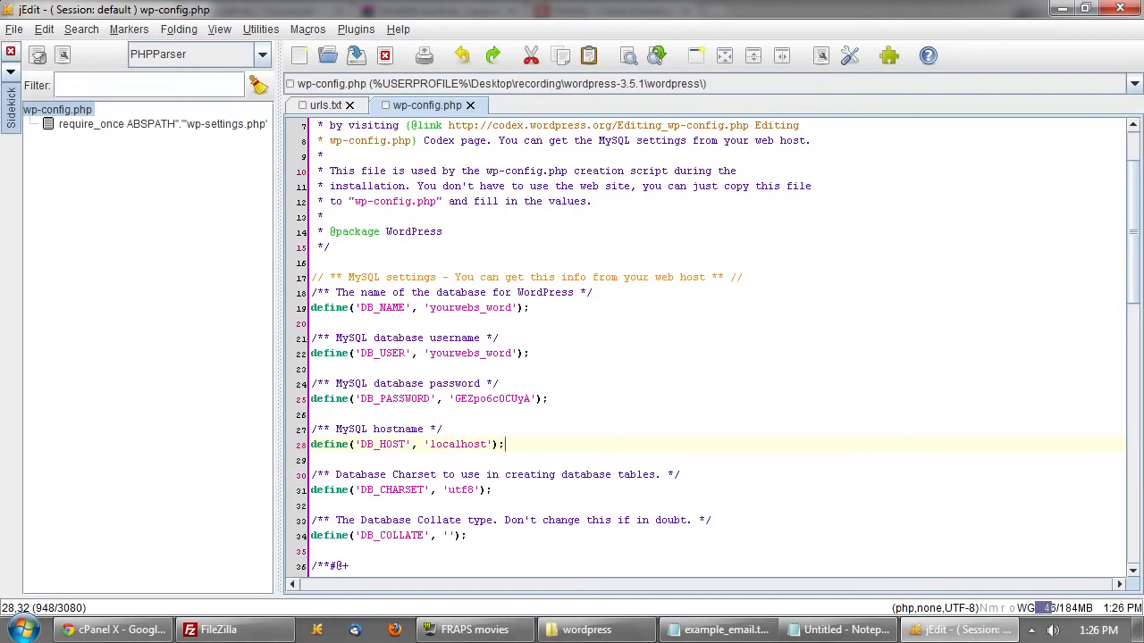
- Bring Chrome forward and switch to the FileZilla - Client Download tab
left_click(134, 630)
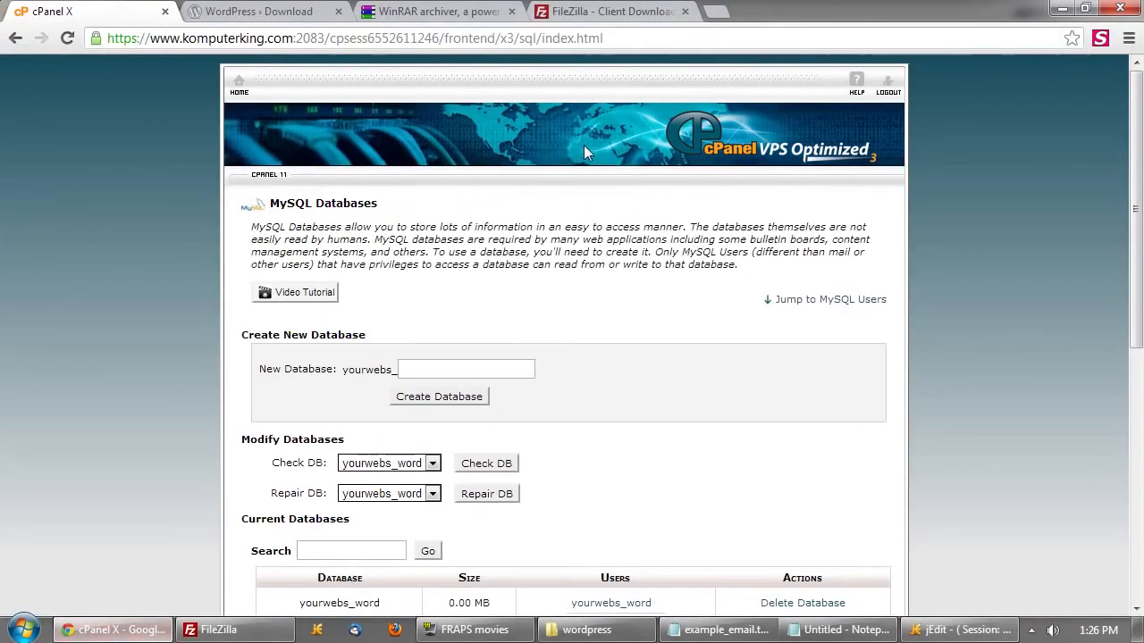
left_click(621, 12)
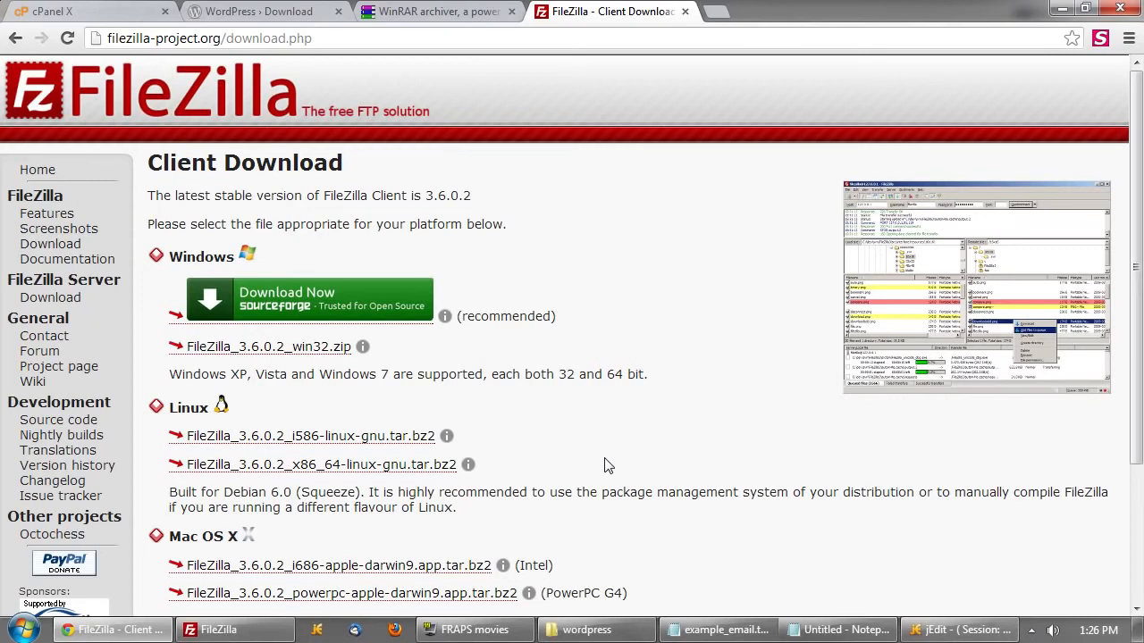
- Find the FTP hostname yourwebsite.com in the example_email.txt hosting account email
left_click(720, 631)
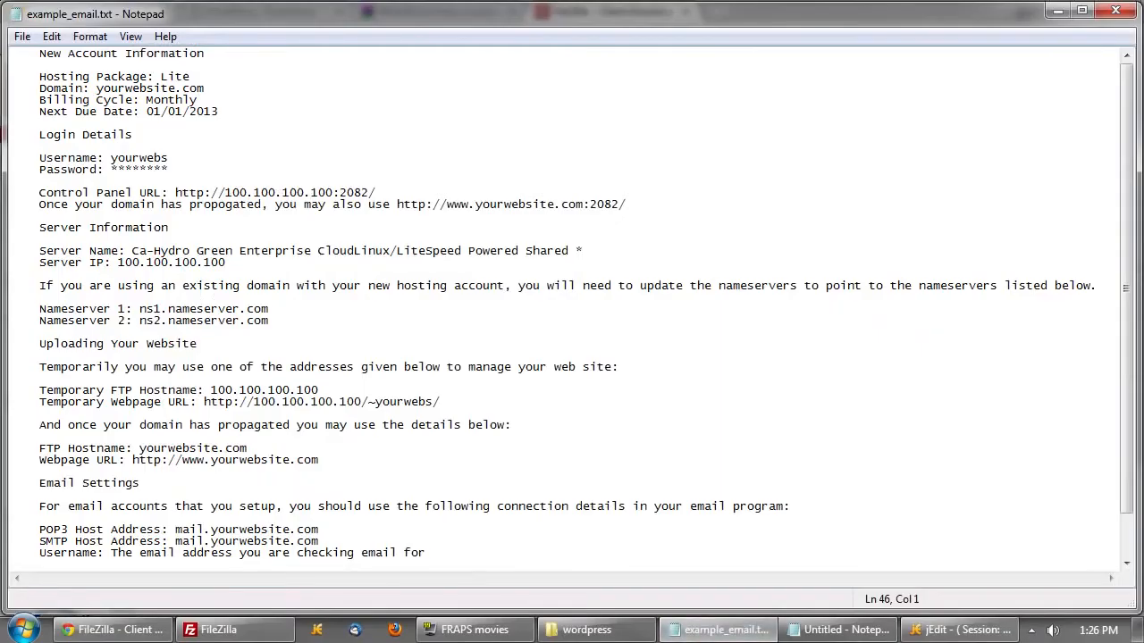
scroll(11, 529, "down", 2)
mouse_move(11, 414)
left_mouse_down()
mouse_move(320, 413)
mouse_move(10, 394)
left_mouse_up()
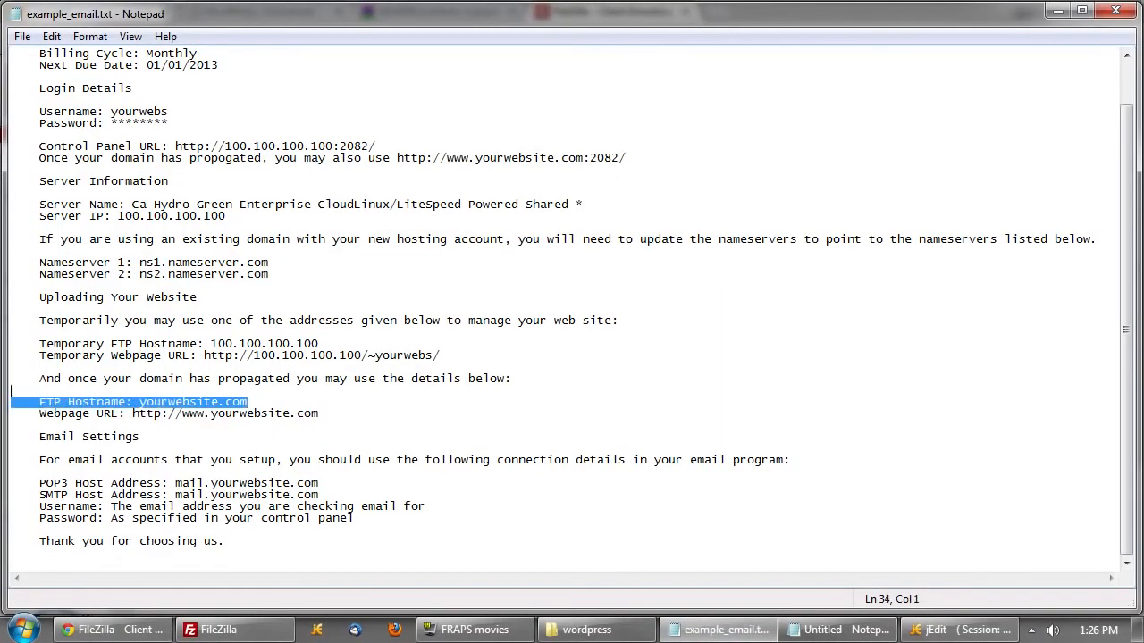
left_click(11, 437)
scroll(10, 471, "up", 2)
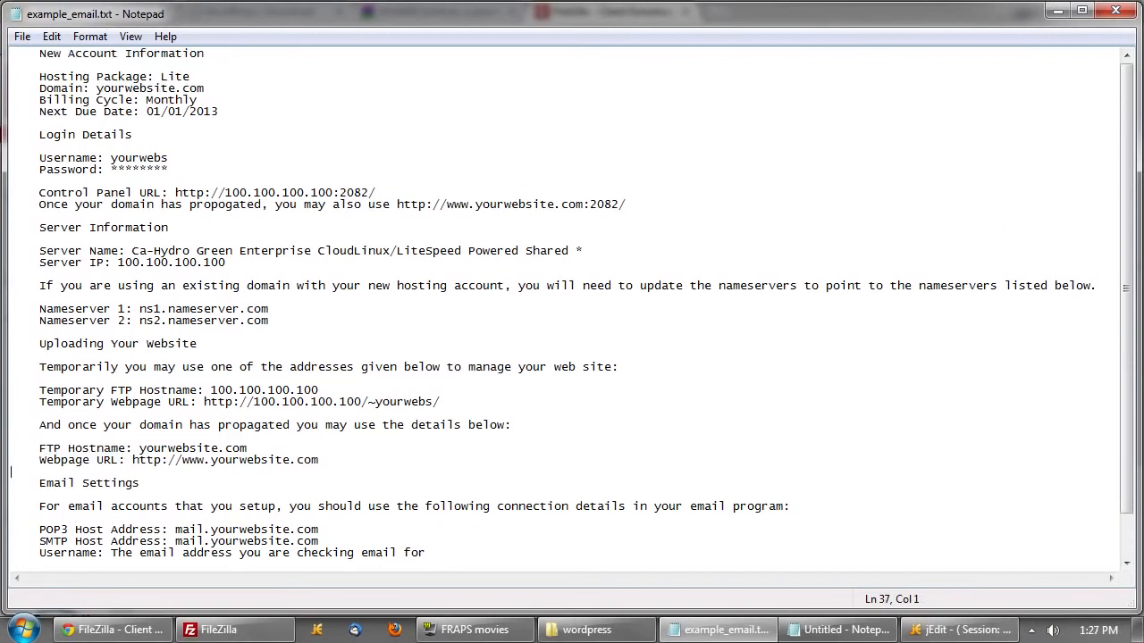
mouse_move(219, 639)
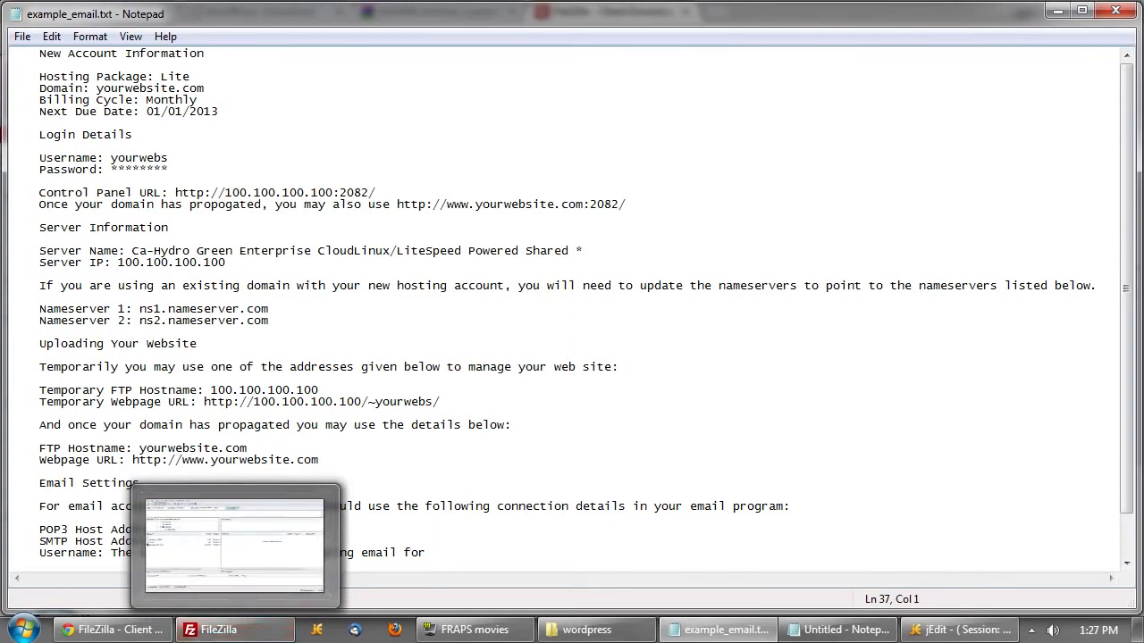
left_click(308, 483)
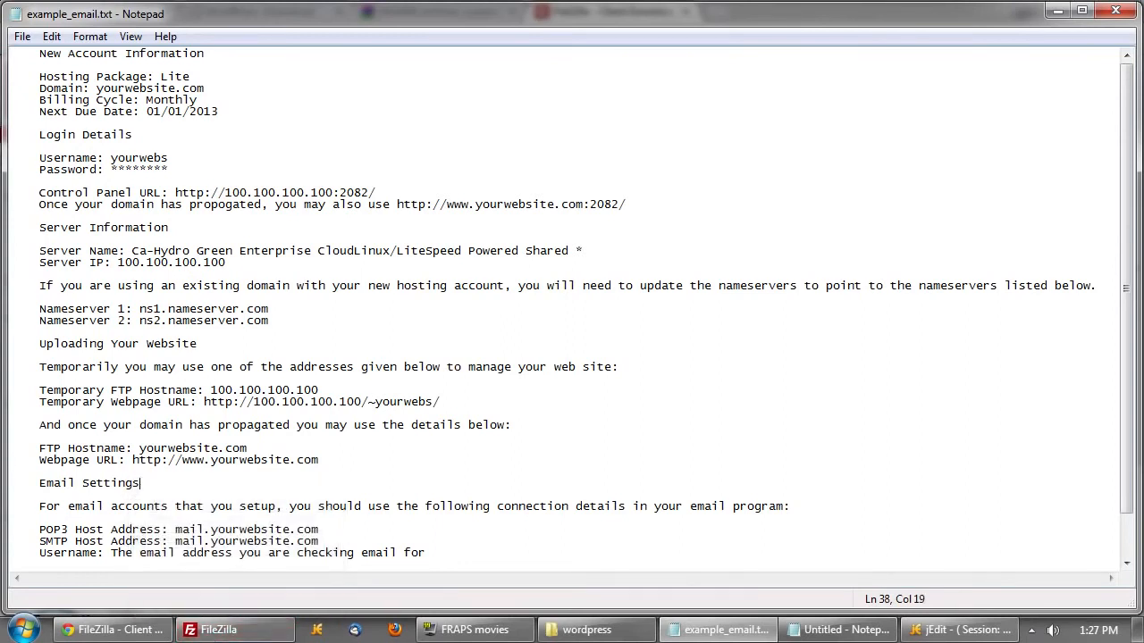
- Quickconnect FileZilla to yourwebsite.com and refresh the local file list with F5
left_click(252, 634)
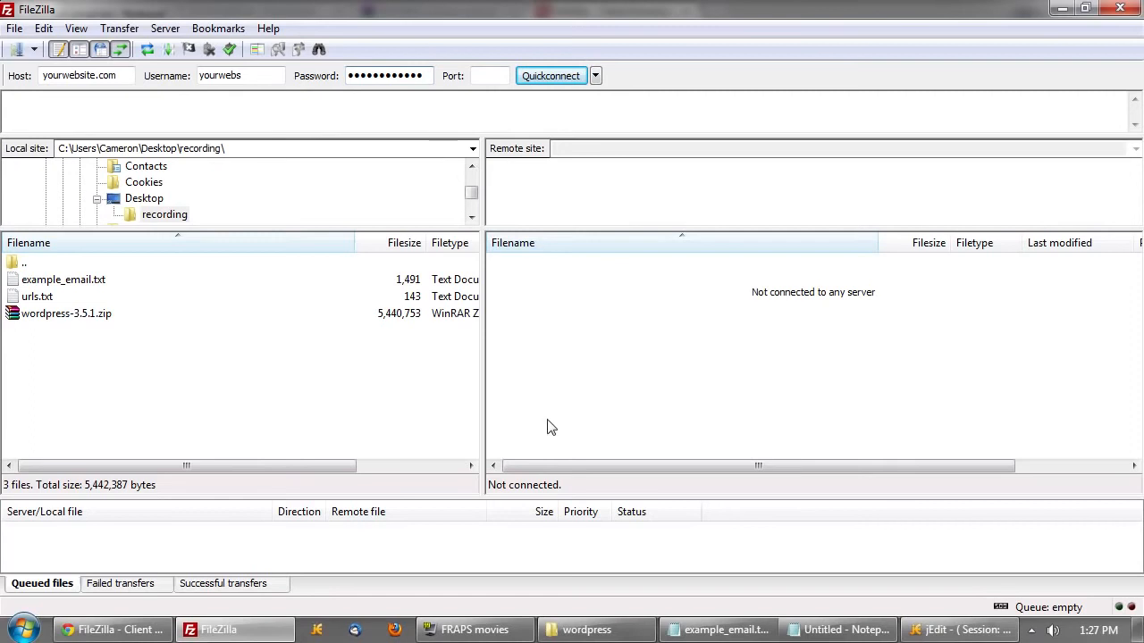
left_click(556, 78)
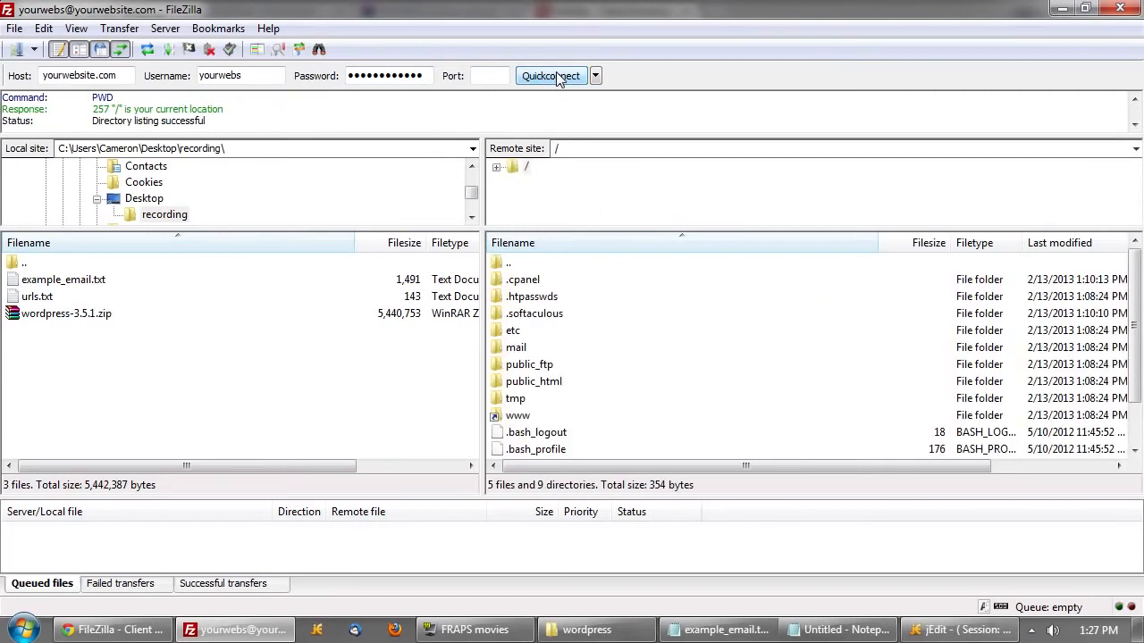
left_click(536, 351)
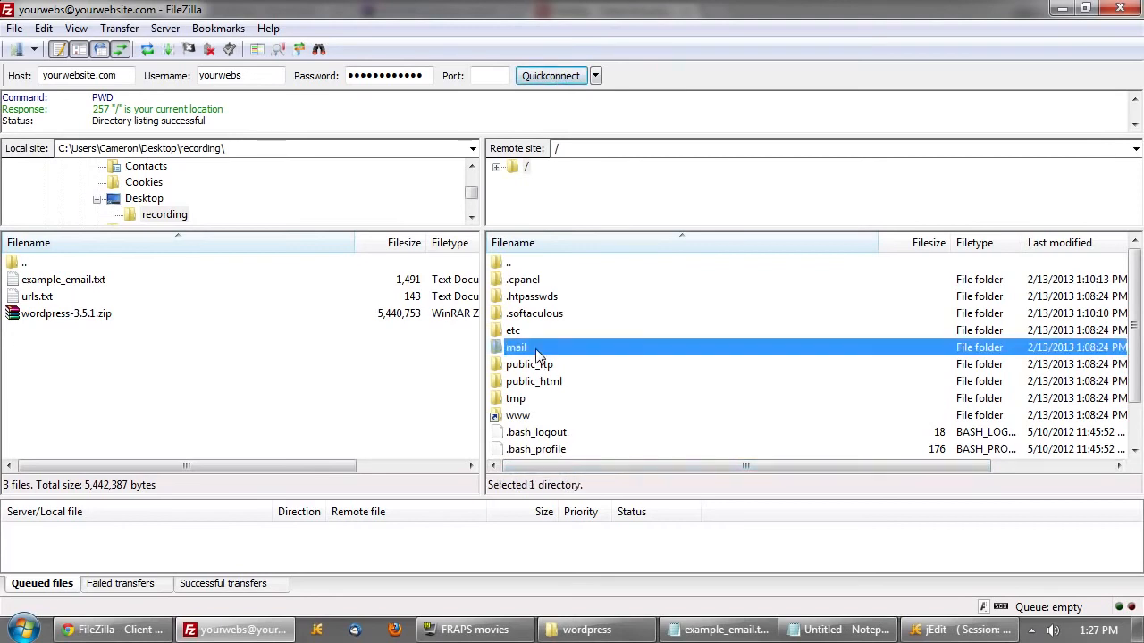
left_click(223, 413)
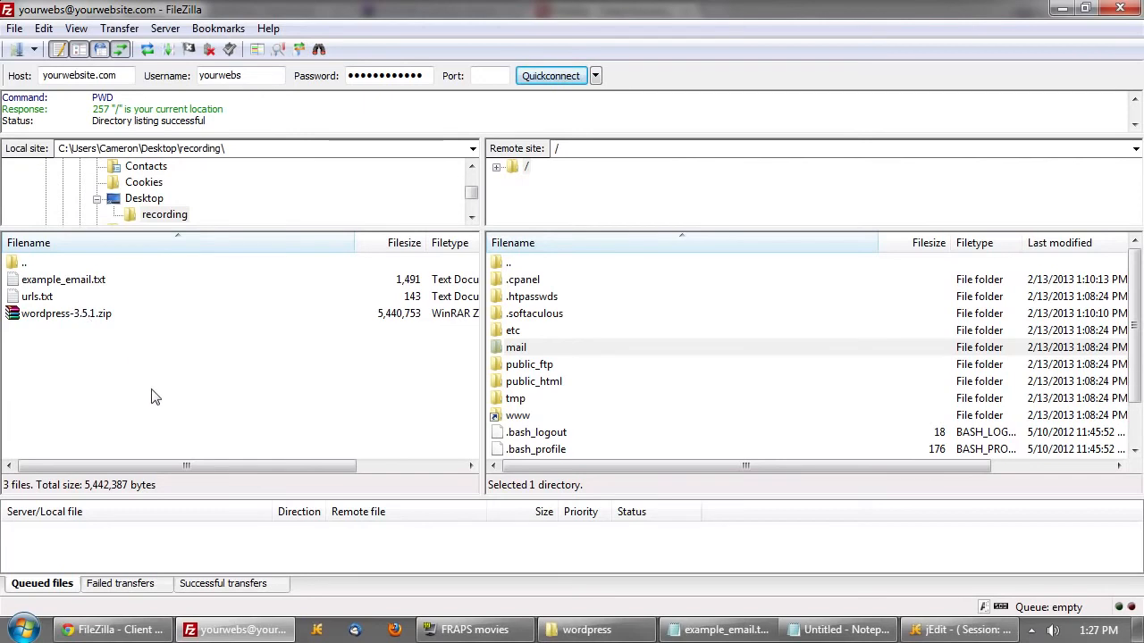
key("F5")
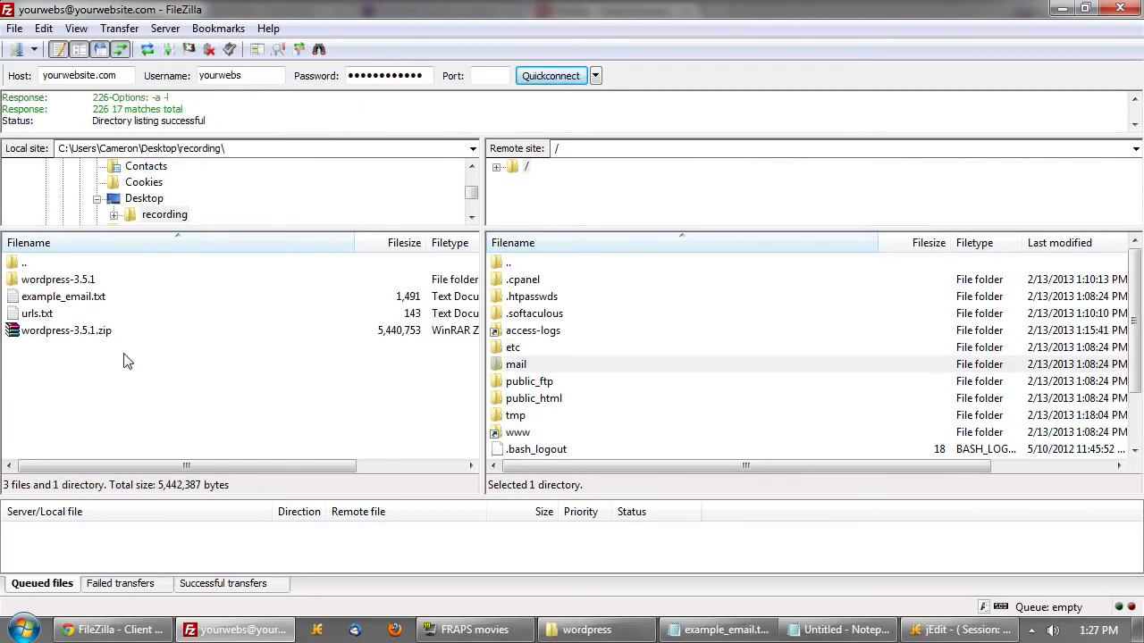
- Open the local wordpress-3.5.1 > wordpress folder and locate wp-config.php among its files
double_click(65, 284)
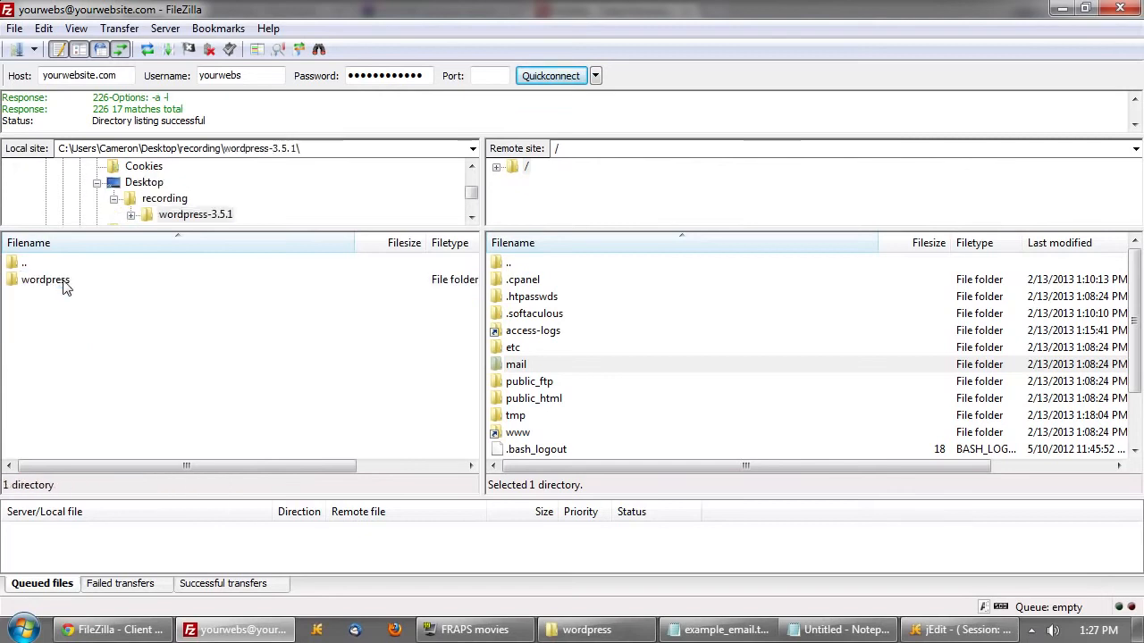
double_click(56, 282)
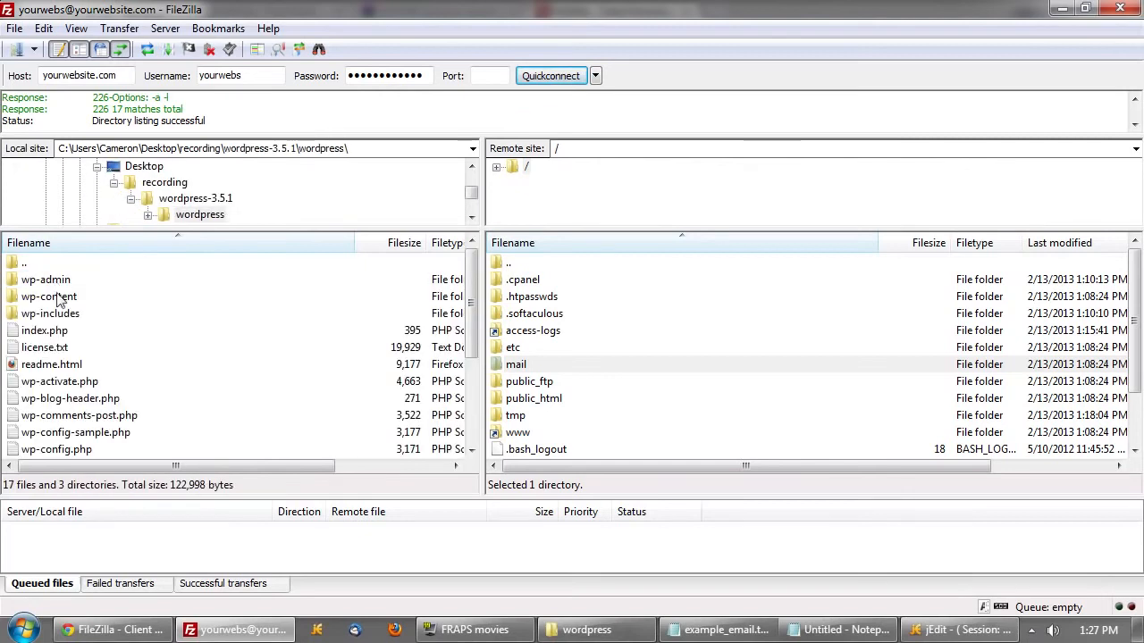
left_click(89, 384)
scroll(103, 393, "down", 1)
scroll(134, 314, "up", 1)
scroll(111, 358, "down", 1)
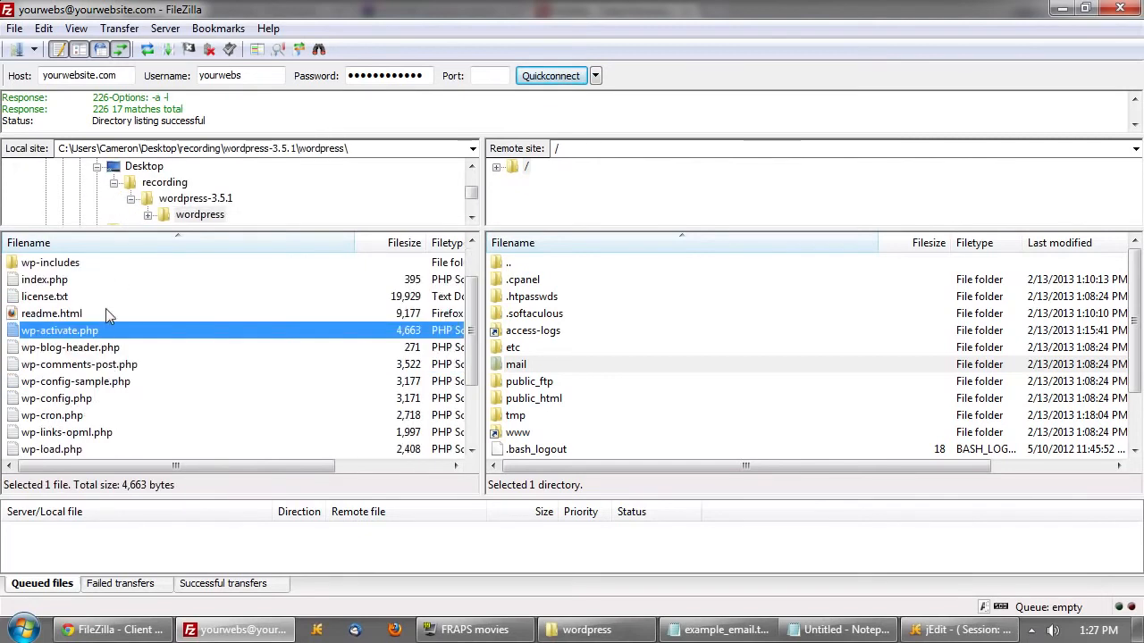
left_click(70, 397)
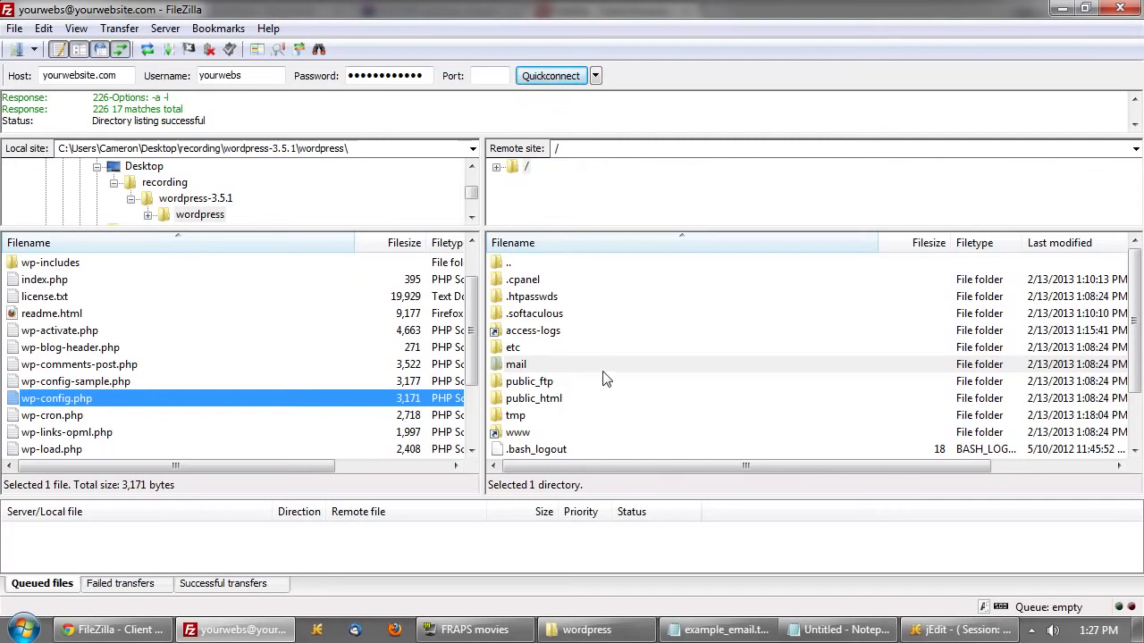
- Open the remote public_html folder, which holds only cgi-bin
left_click(555, 403)
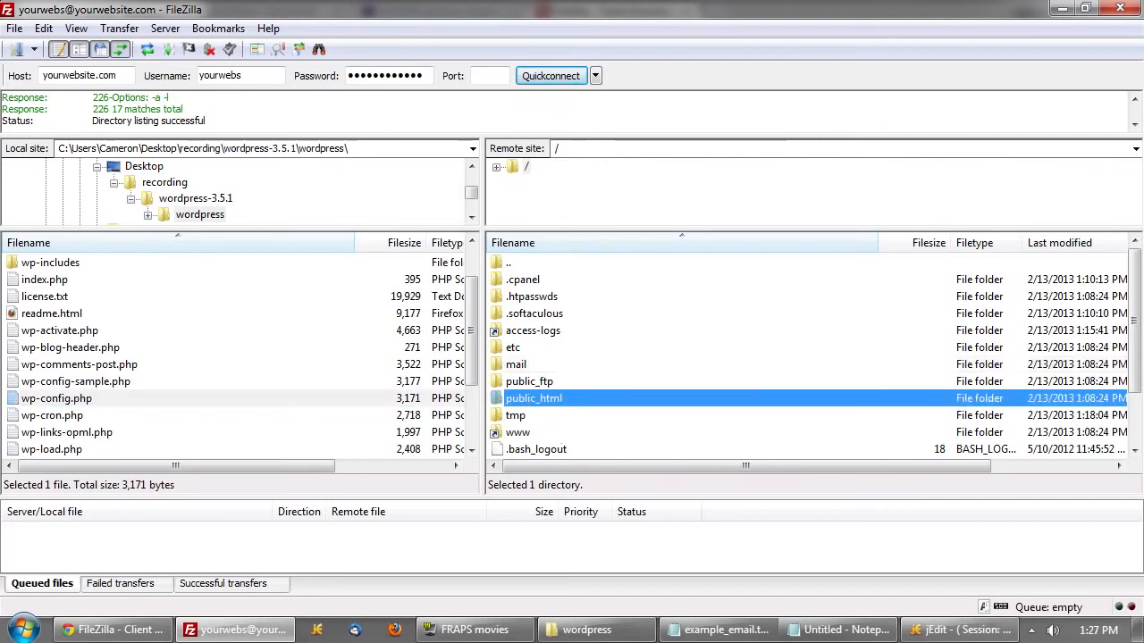
left_click(557, 148)
left_click(577, 405)
left_click(543, 433)
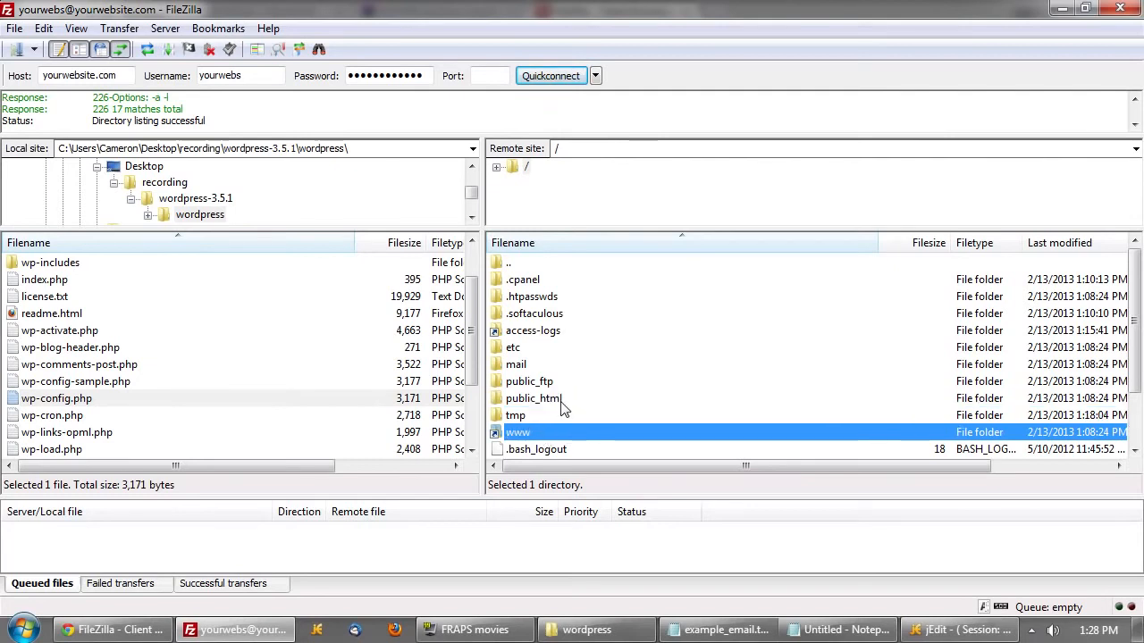
left_click(563, 402)
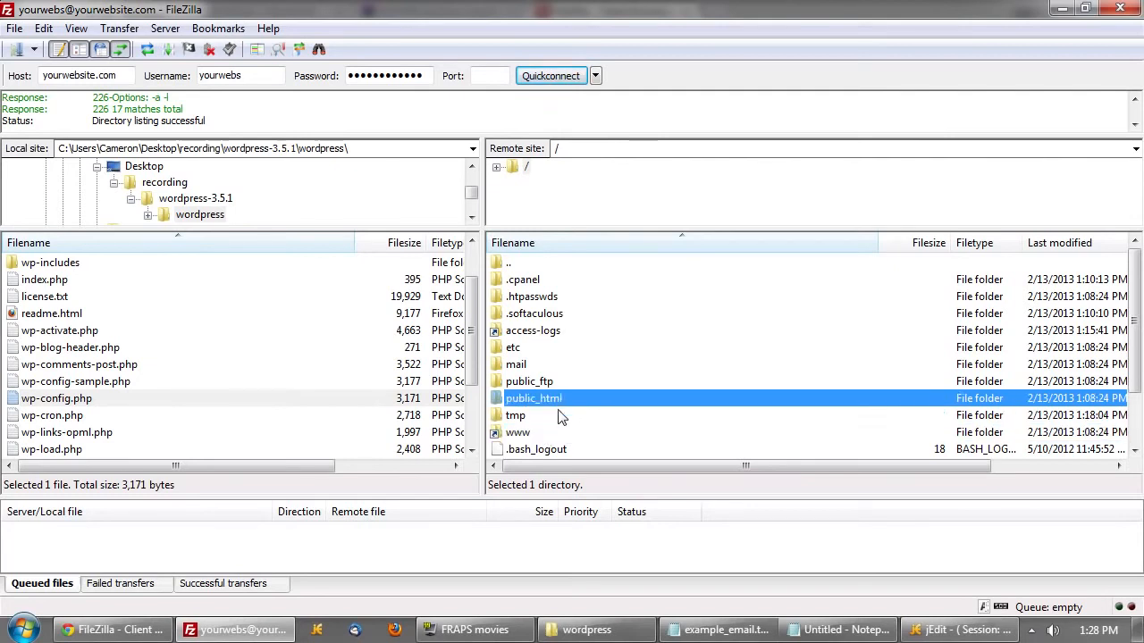
left_click(544, 434)
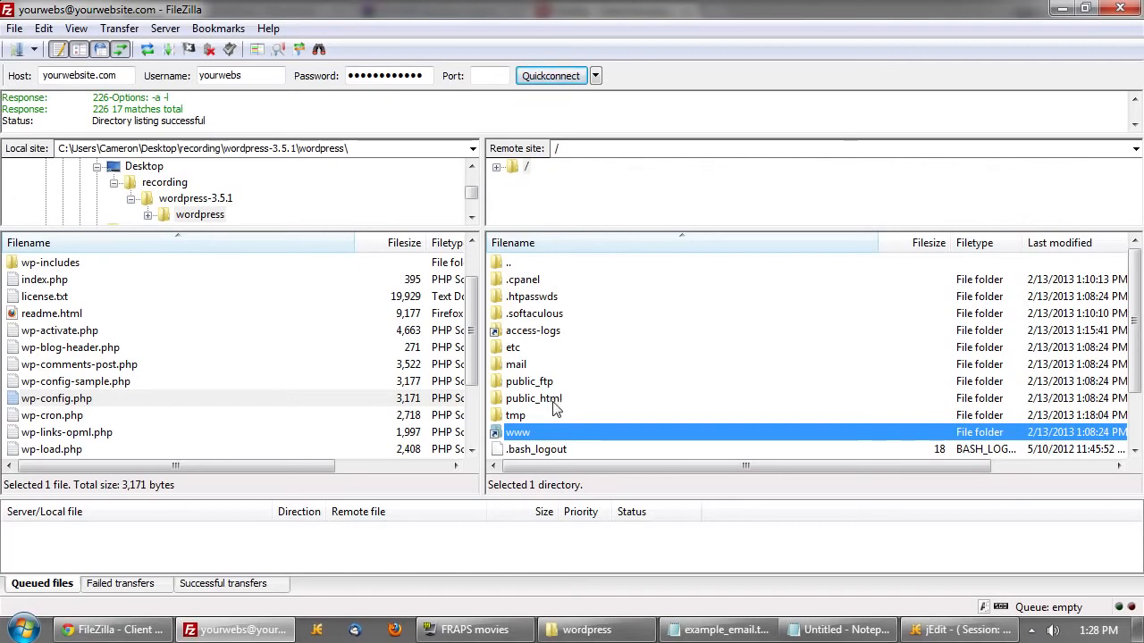
double_click(554, 404)
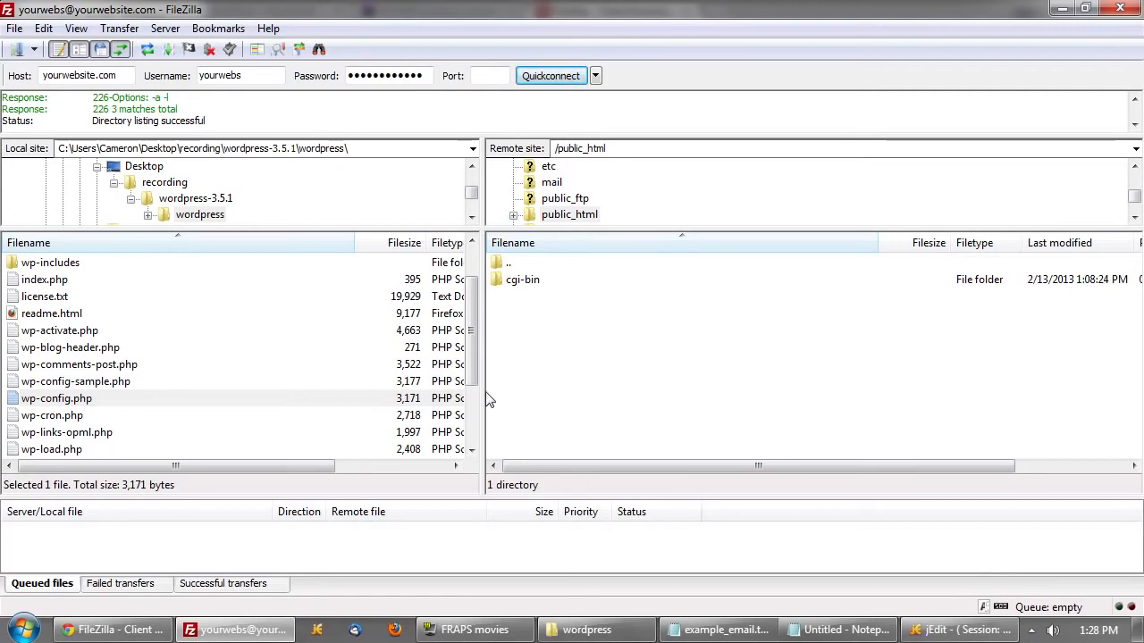
- Select all local wordpress files and drag them into the remote public_html folder
left_click(69, 349)
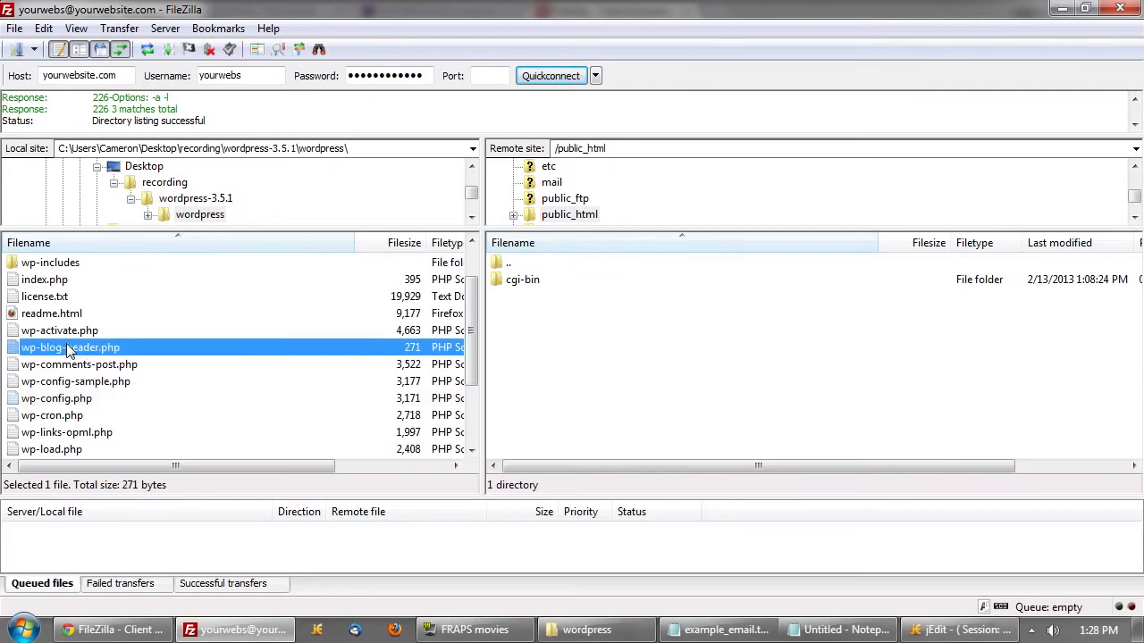
key("ctrl+a")
scroll(272, 388, "up", 1)
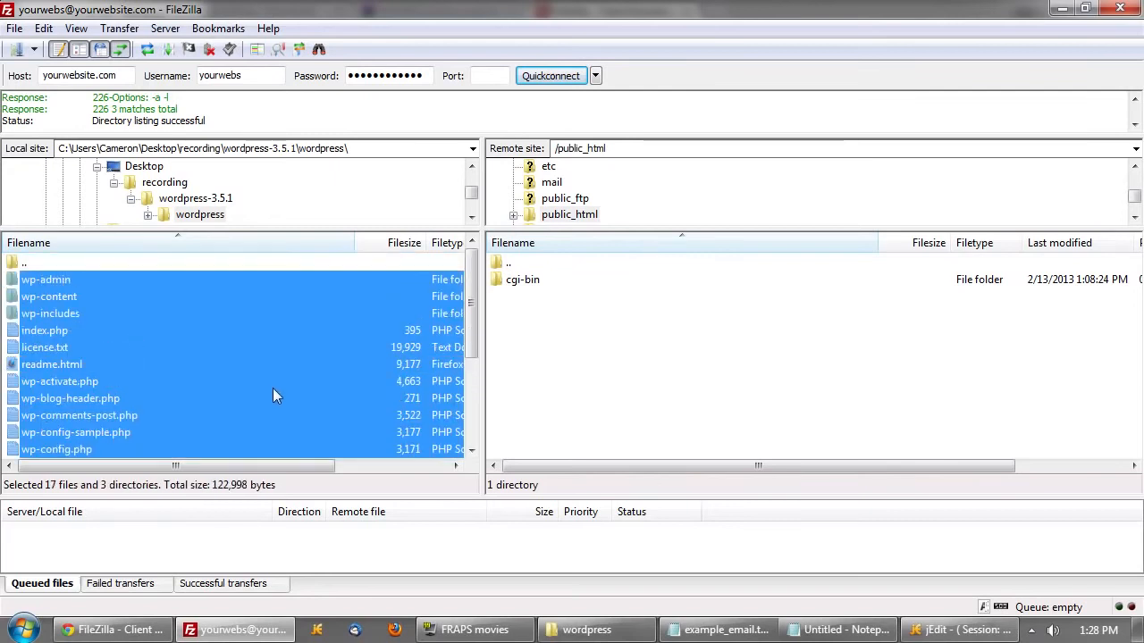
left_click(266, 383)
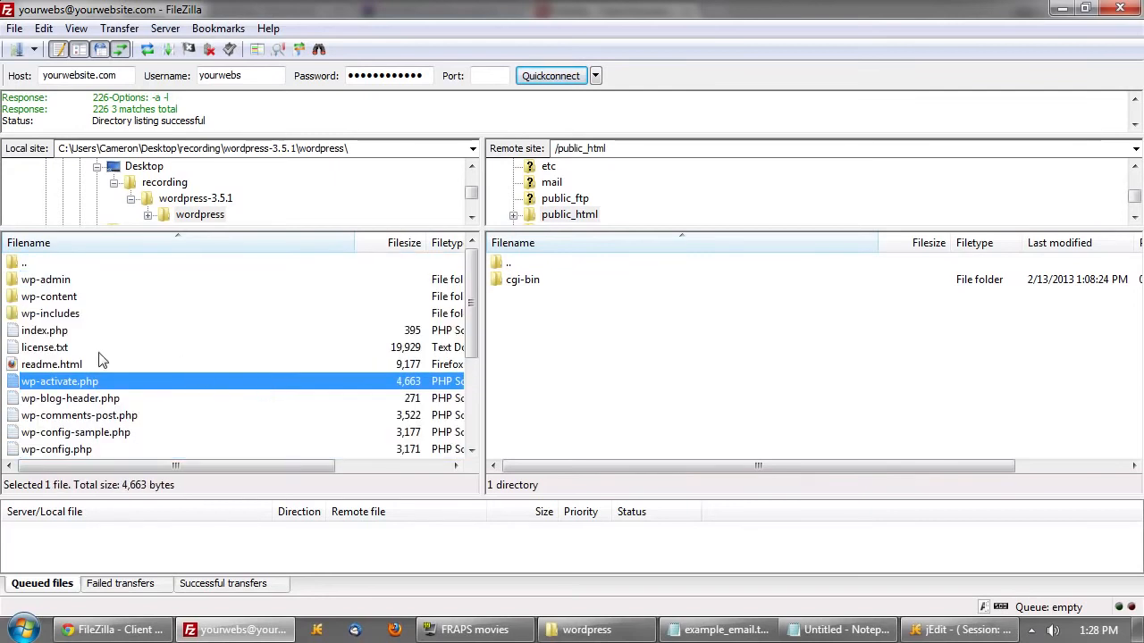
key("ctrl+a")
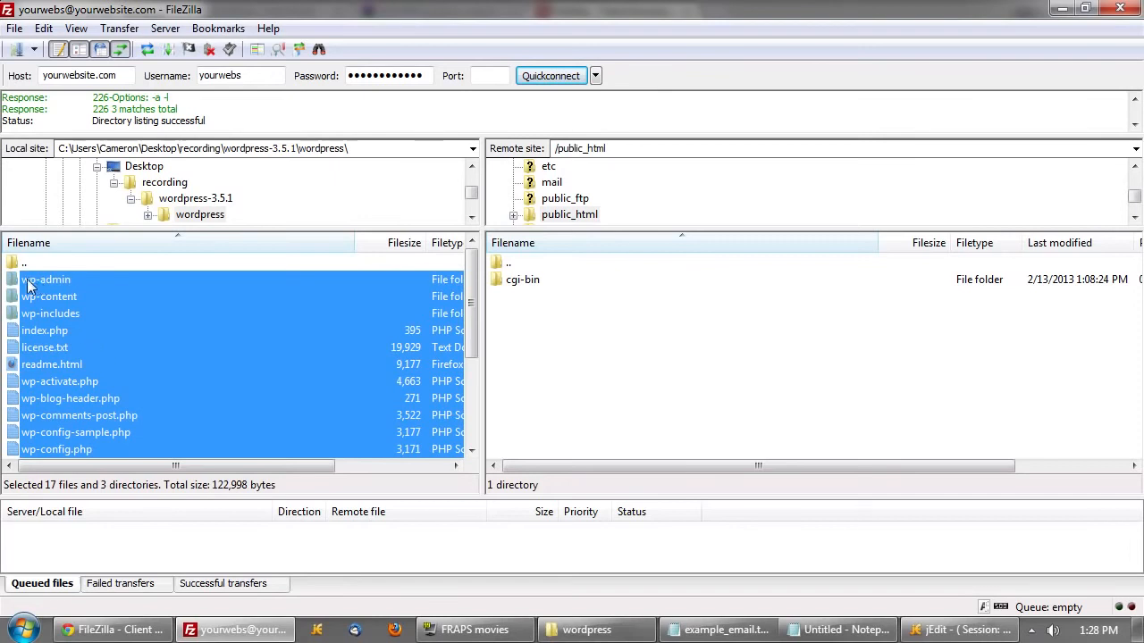
left_click_drag(32, 286, 786, 360)
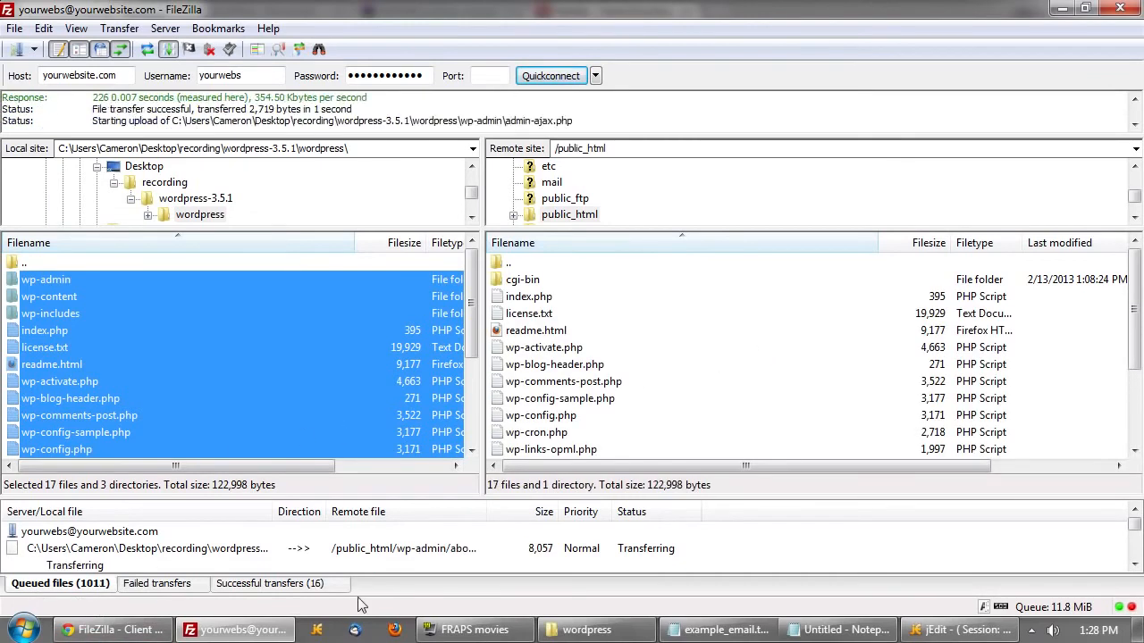
- Check the Successful and Failed transfers tabs, then return to the Queued files list
left_click(295, 587)
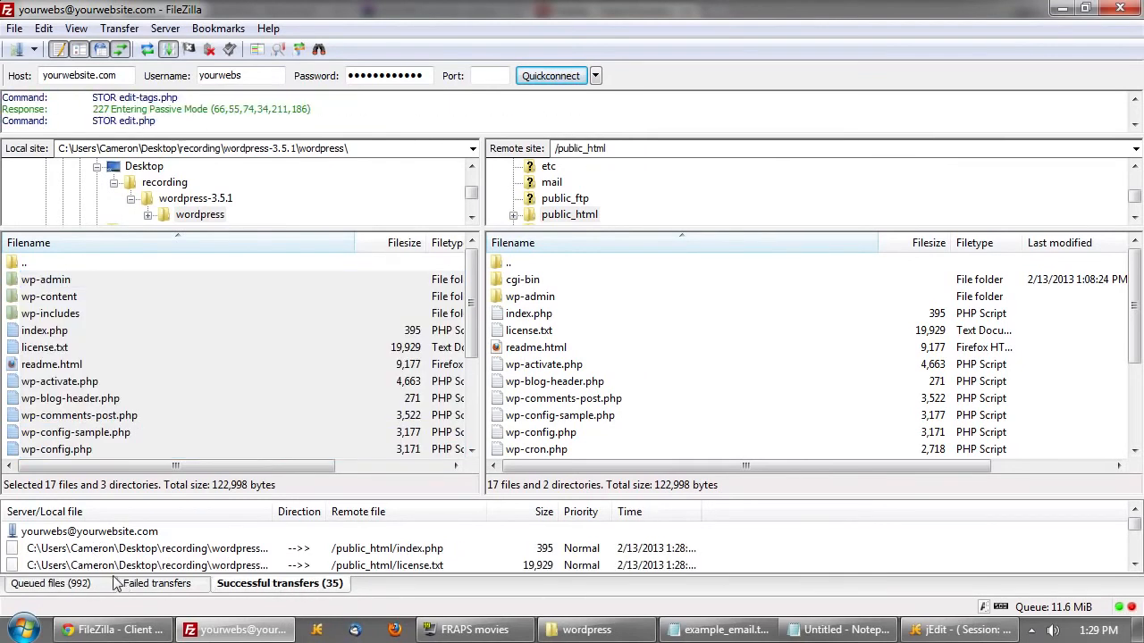
left_click(172, 586)
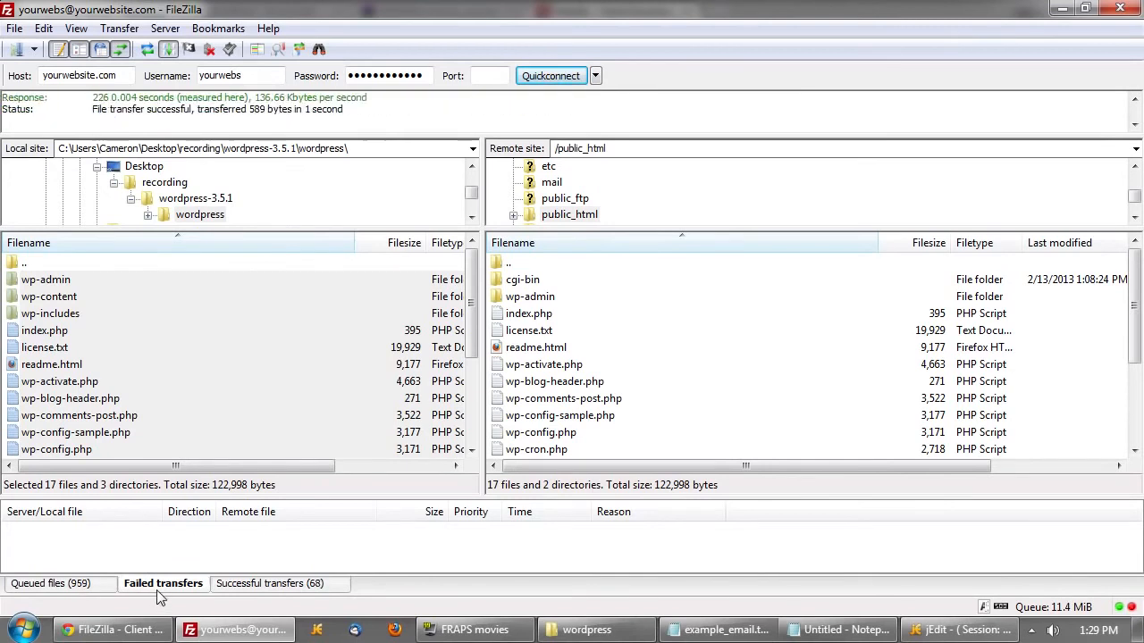
right_click(166, 541)
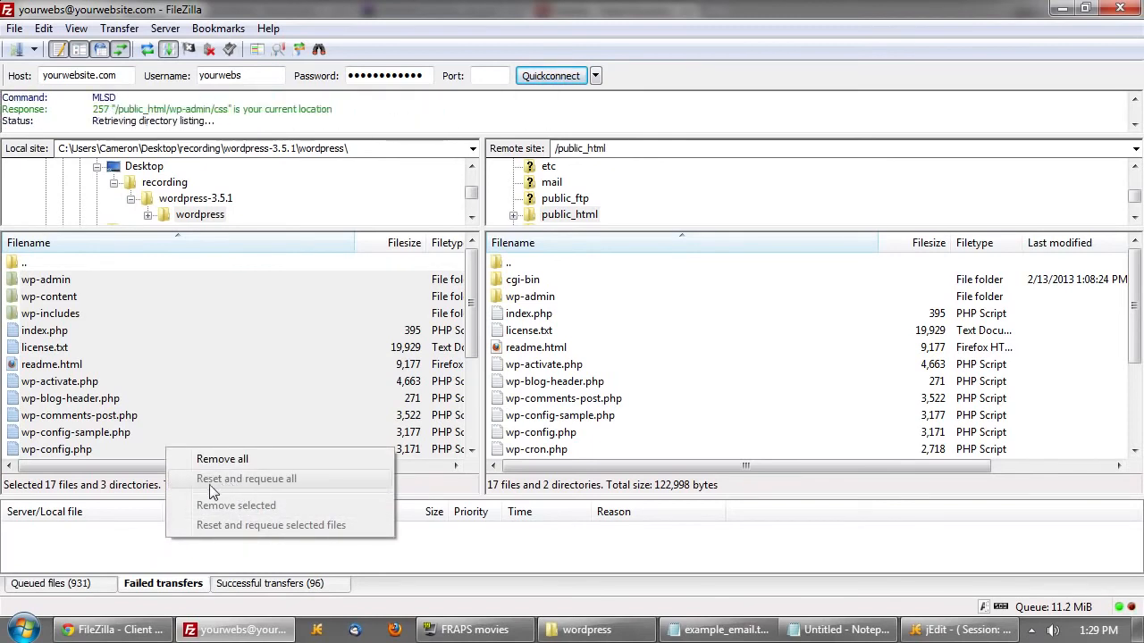
left_click(87, 545)
left_click(56, 583)
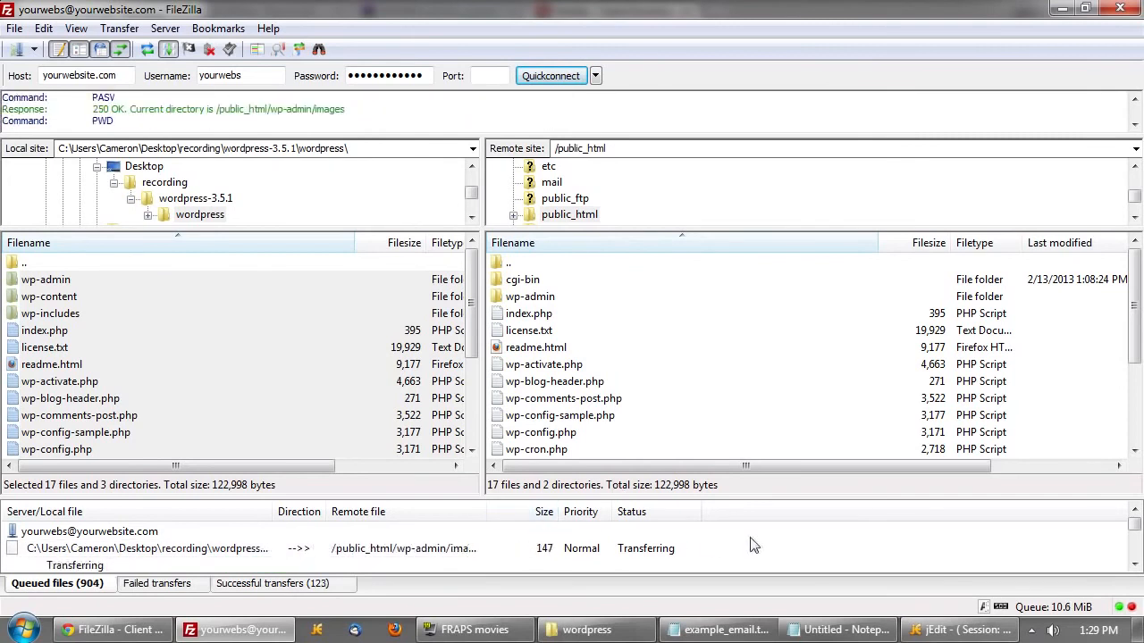
- Browse the local wp-admin, wp-content and wp-includes folders, including themes and plugins
left_click(130, 280)
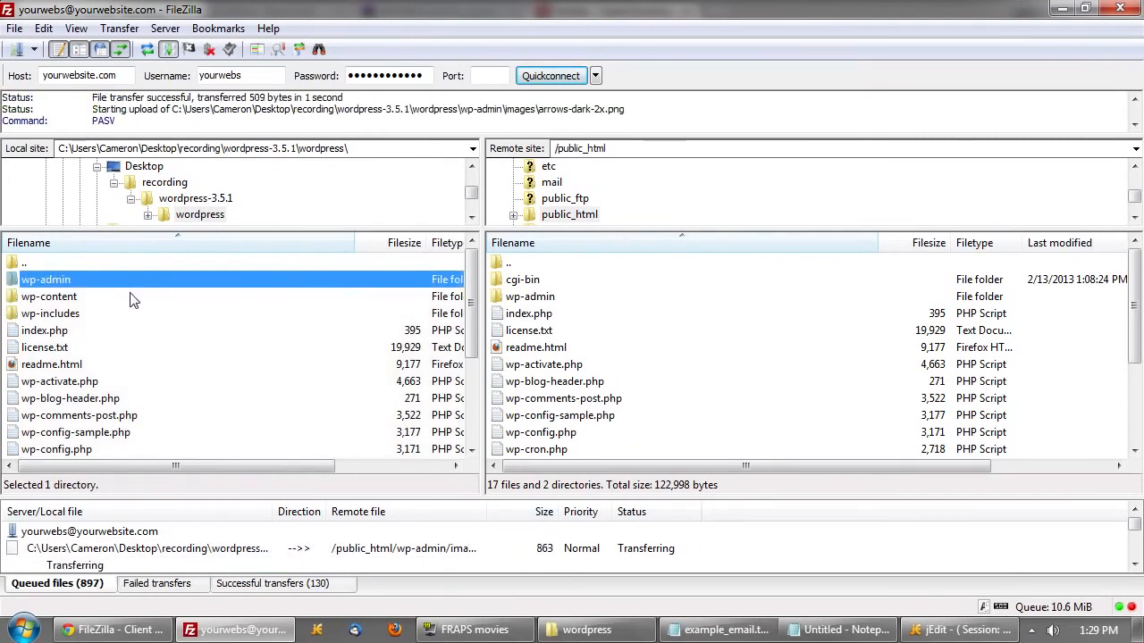
left_click(132, 302)
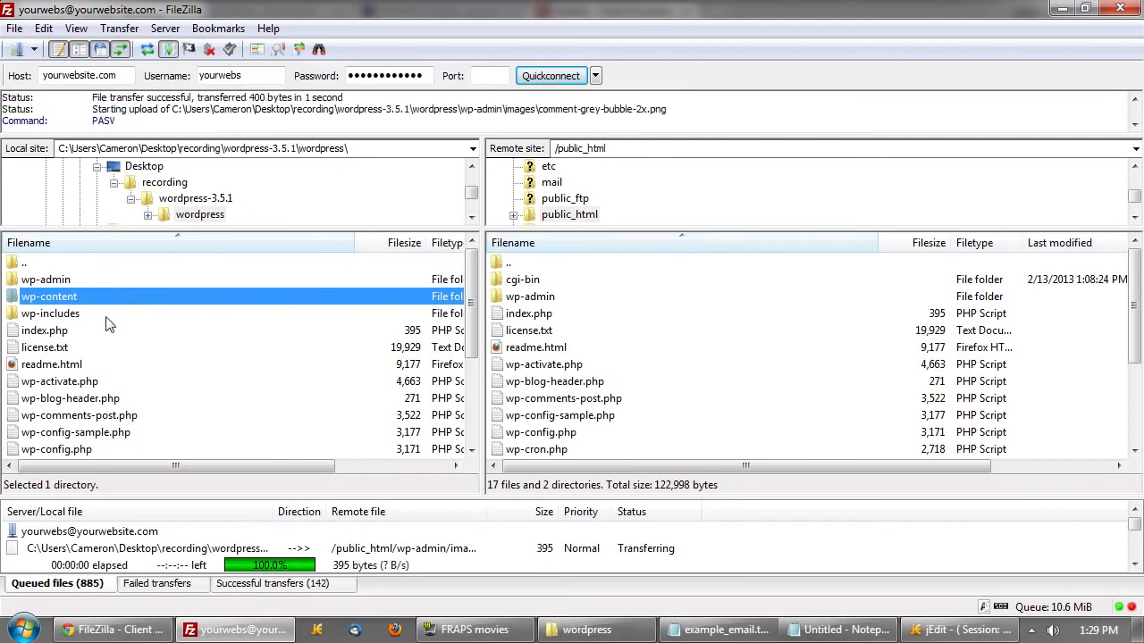
left_click(105, 319)
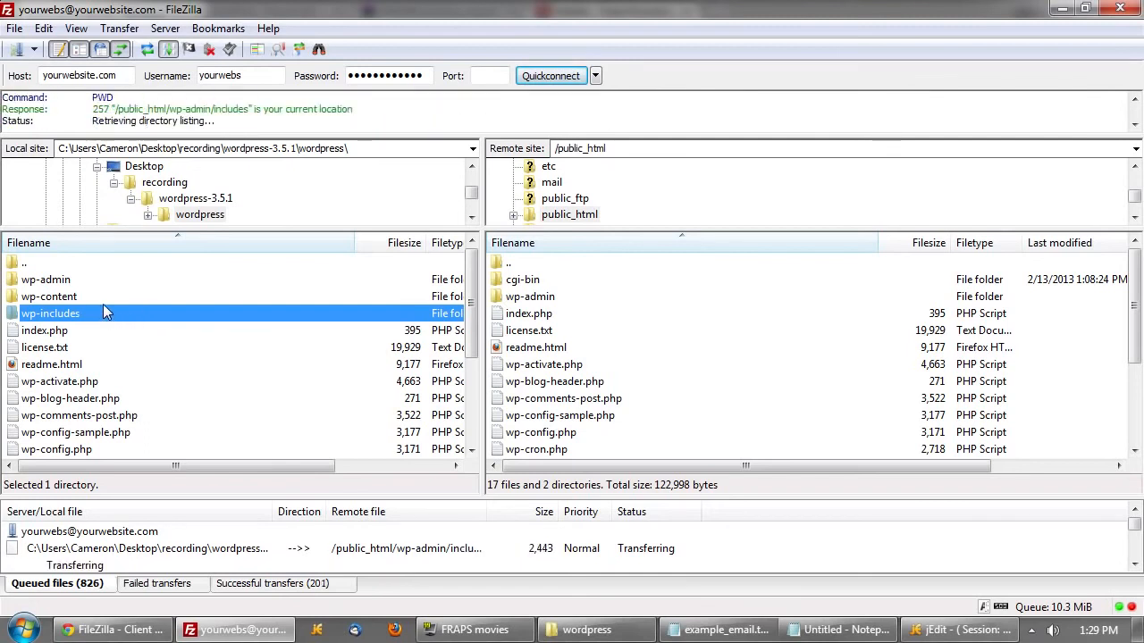
left_click(62, 281)
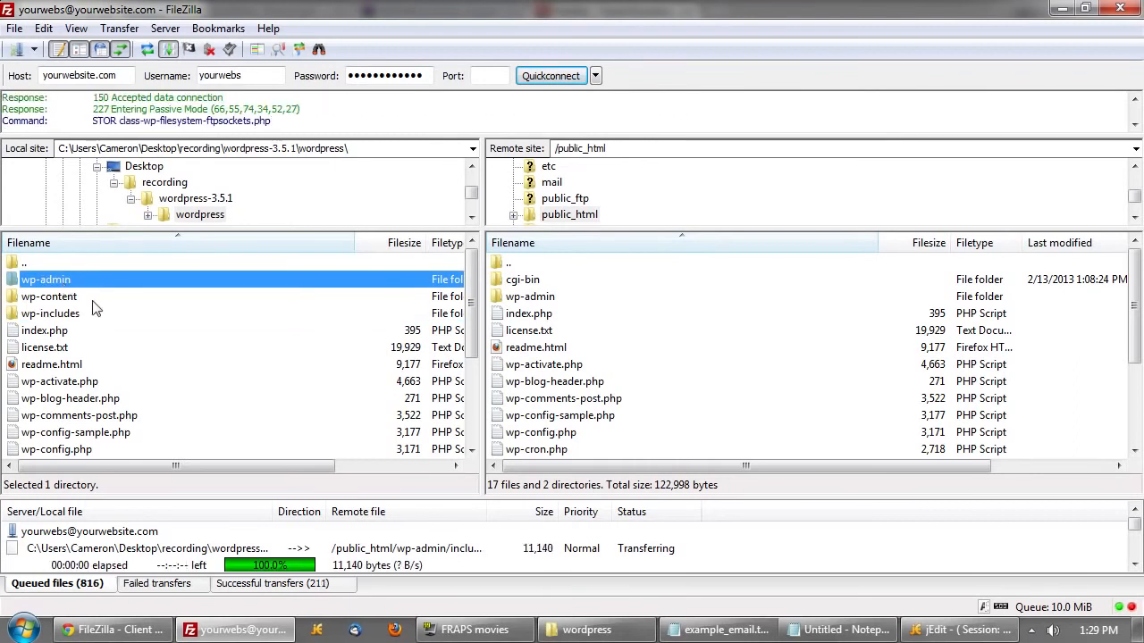
left_click(79, 314)
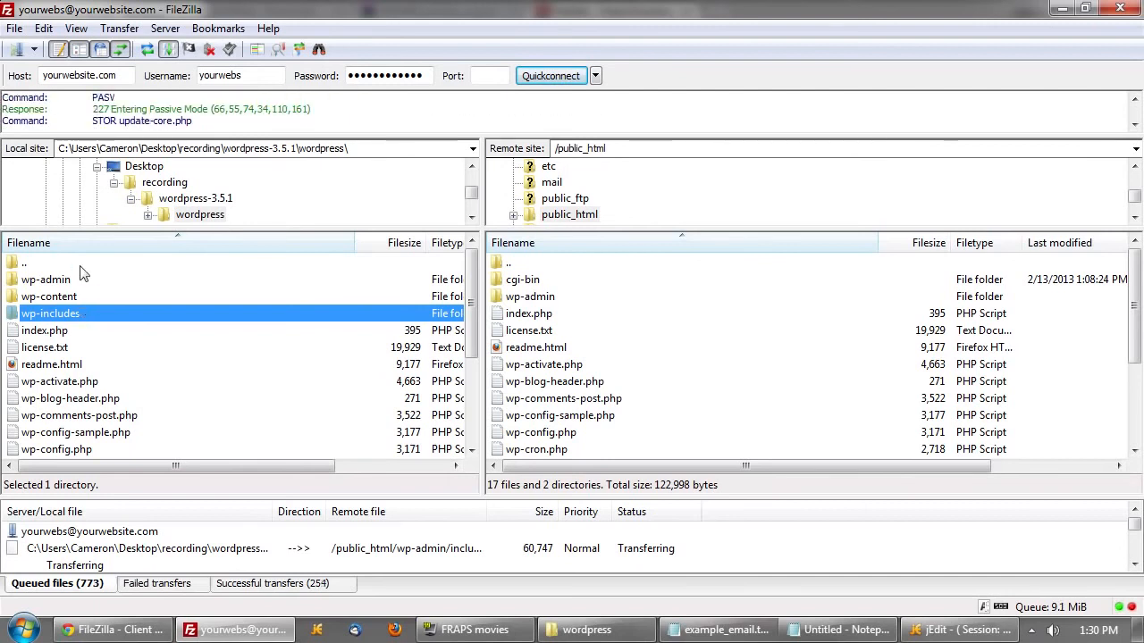
double_click(58, 296)
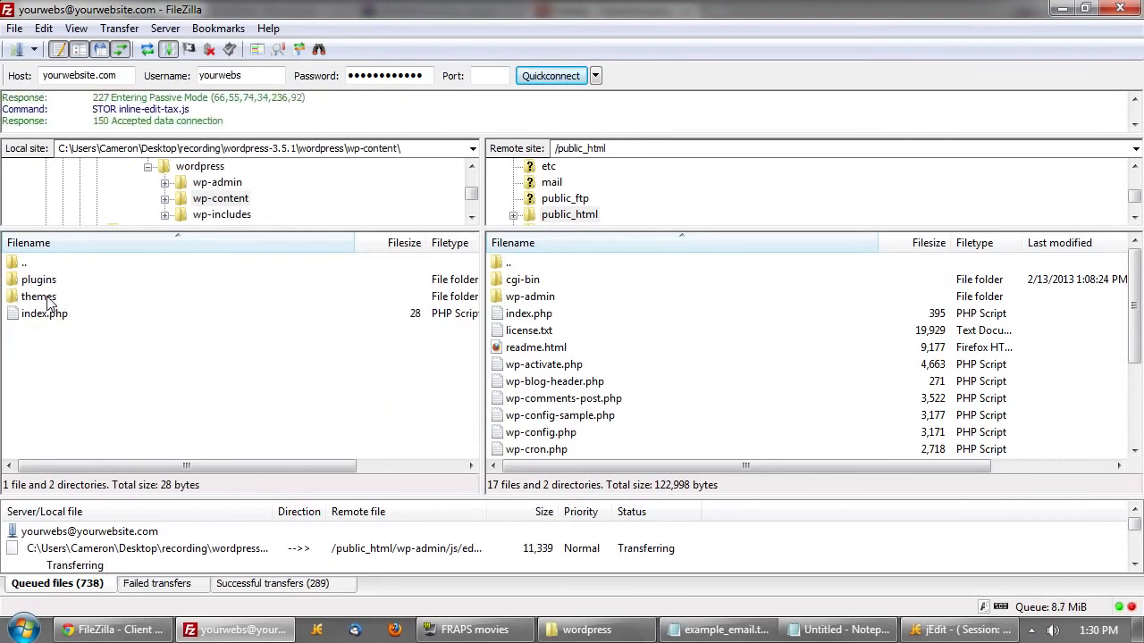
double_click(50, 297)
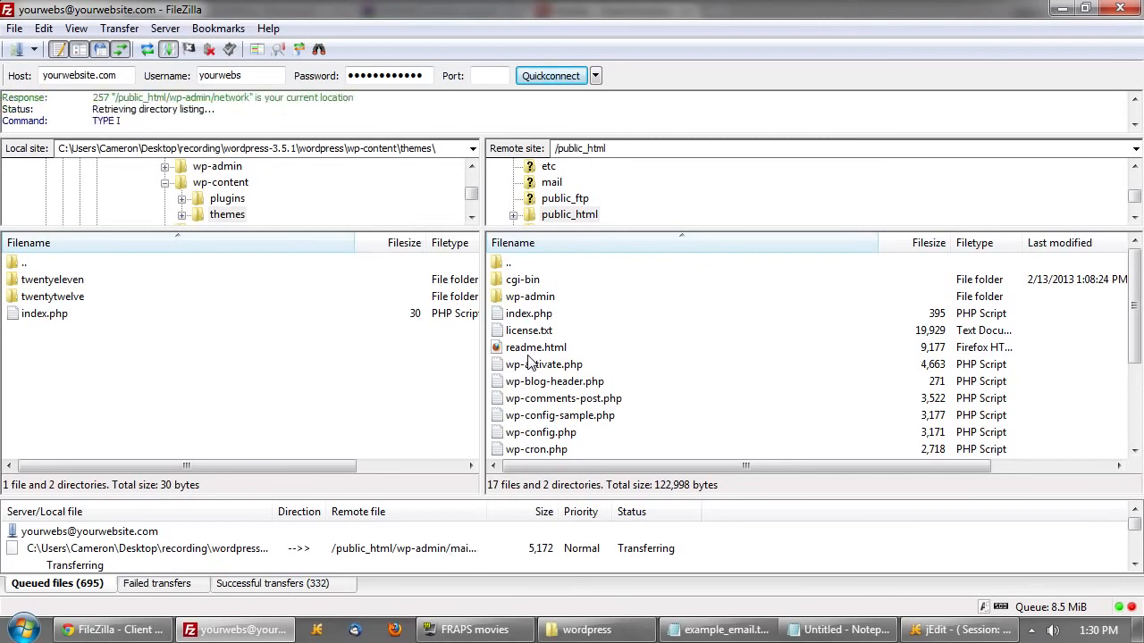
double_click(37, 265)
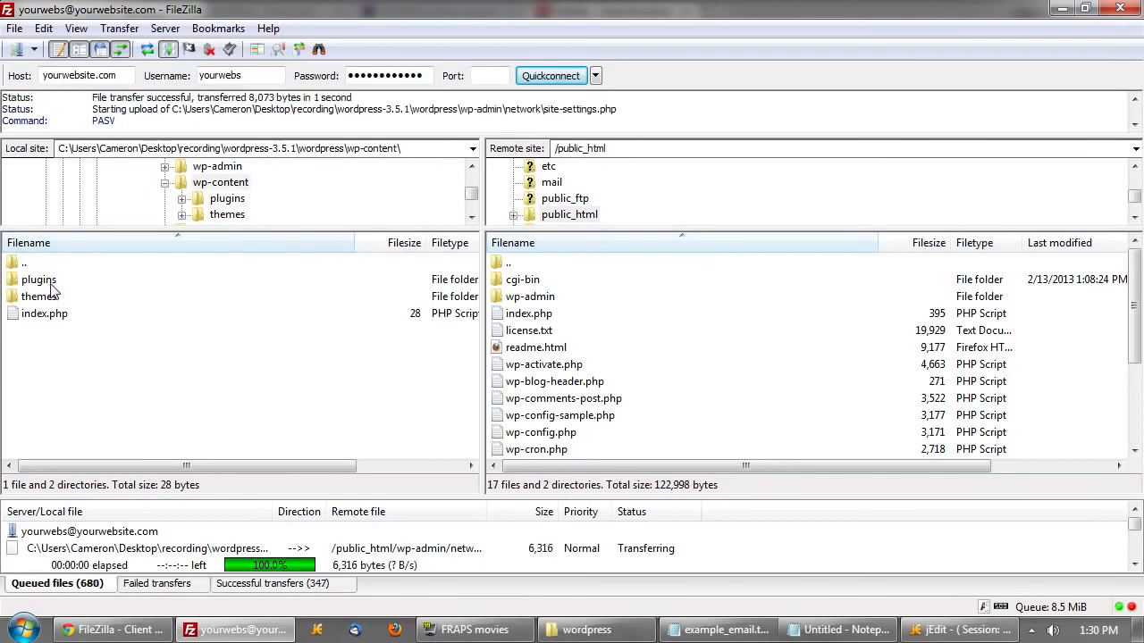
double_click(51, 285)
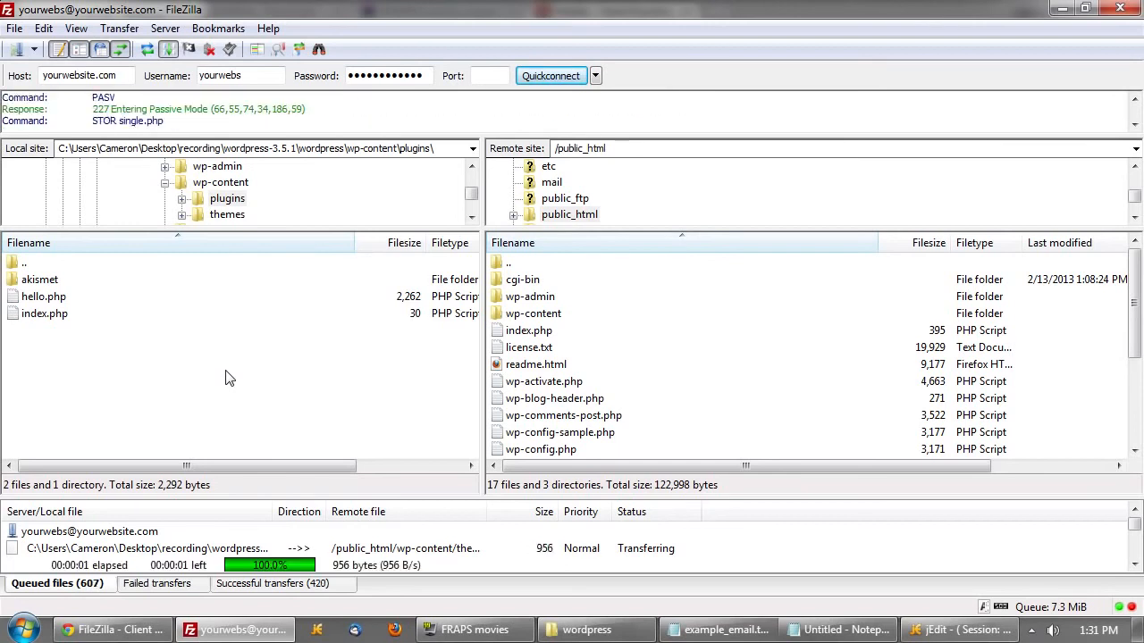
left_click(540, 316)
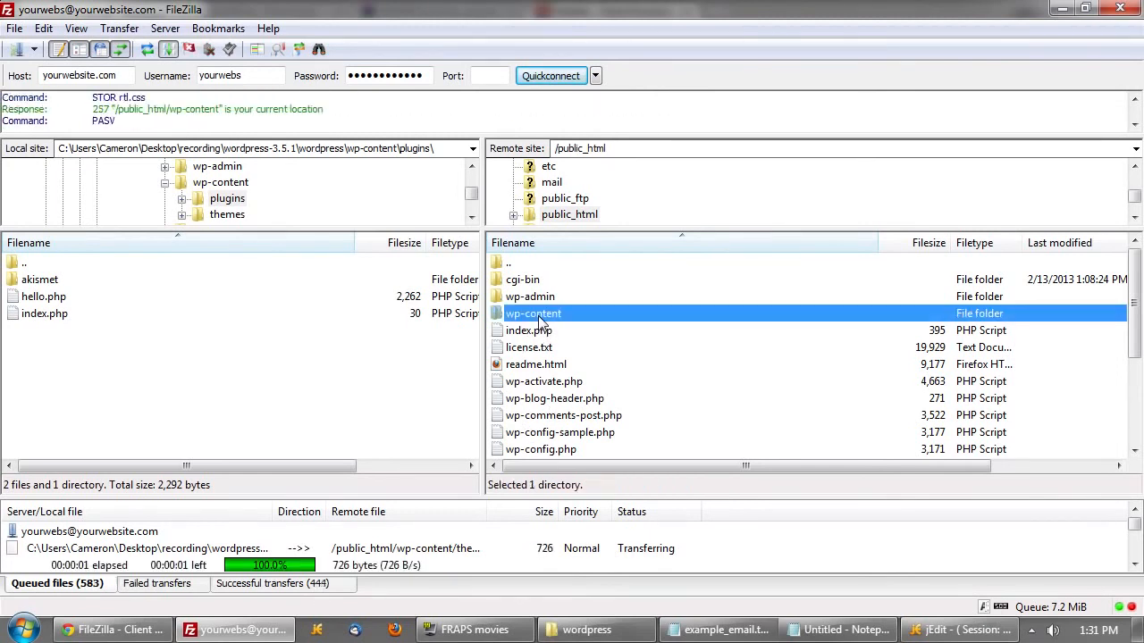
double_click(540, 318)
left_click(534, 283)
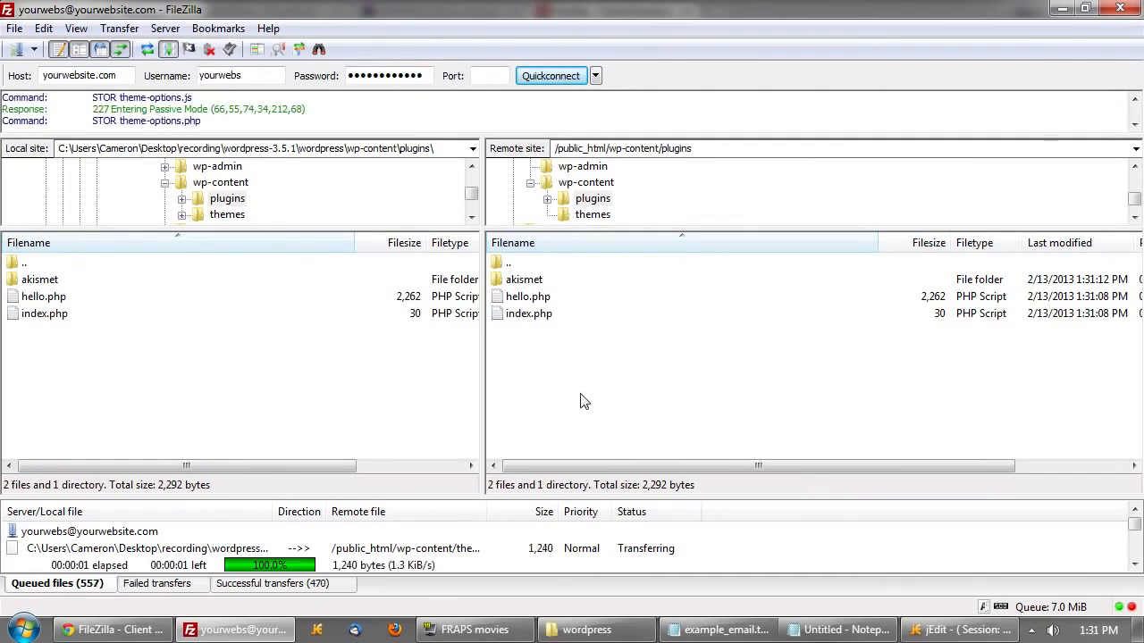
double_click(506, 265)
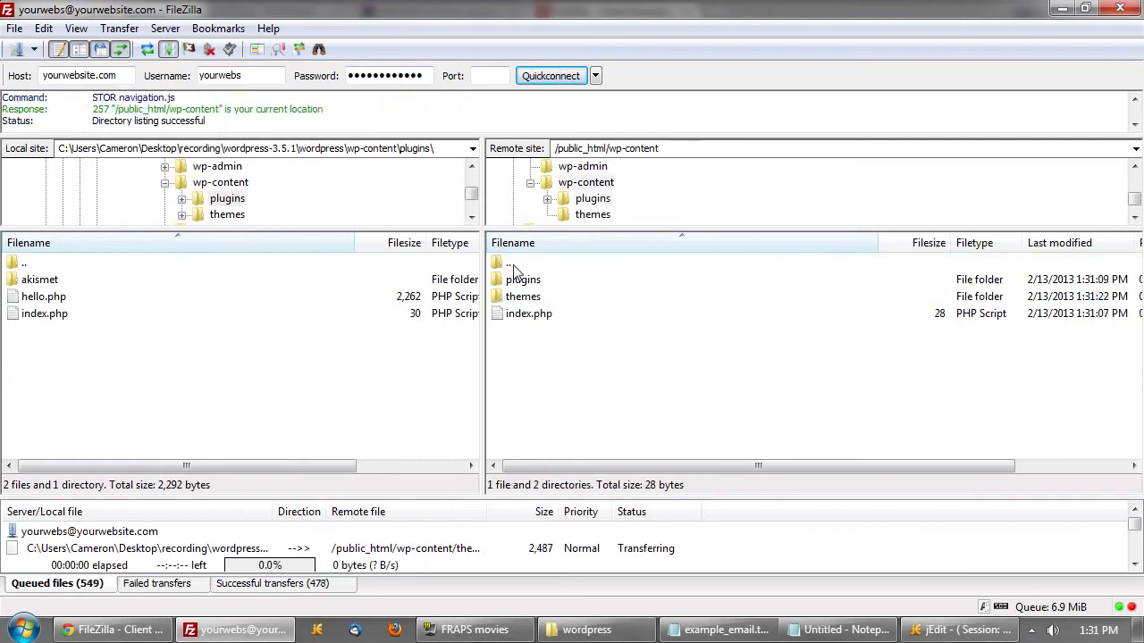
double_click(547, 302)
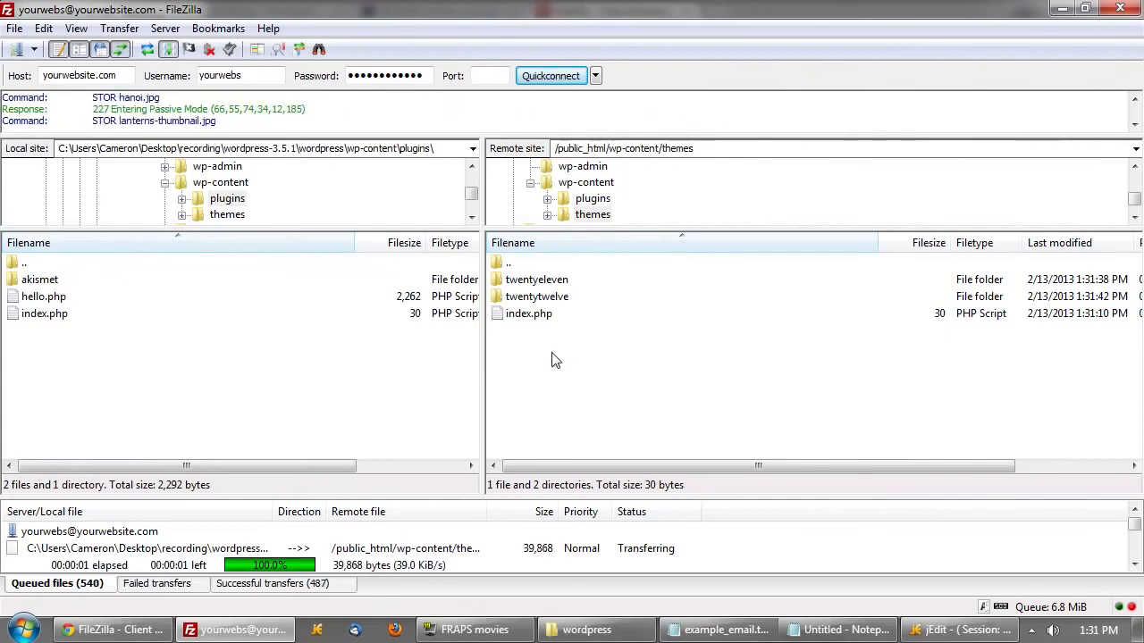
double_click(511, 266)
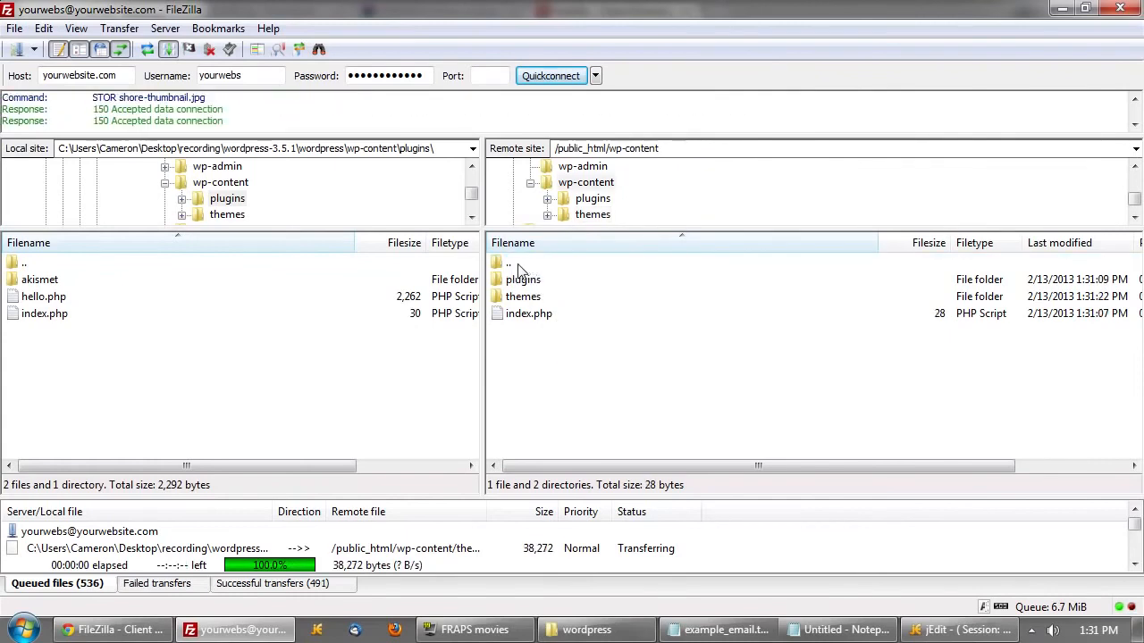
double_click(511, 265)
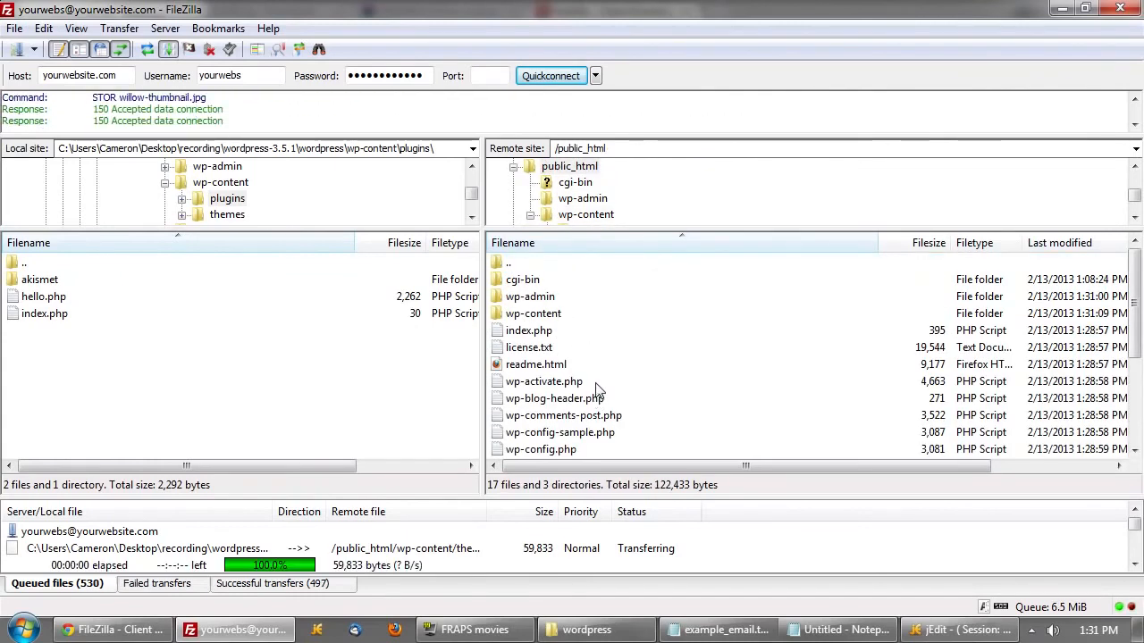
left_click(599, 381)
scroll(599, 382, "down", 3)
scroll(598, 382, "up", 1)
scroll(599, 383, "down", 1)
scroll(599, 385, "up", 4)
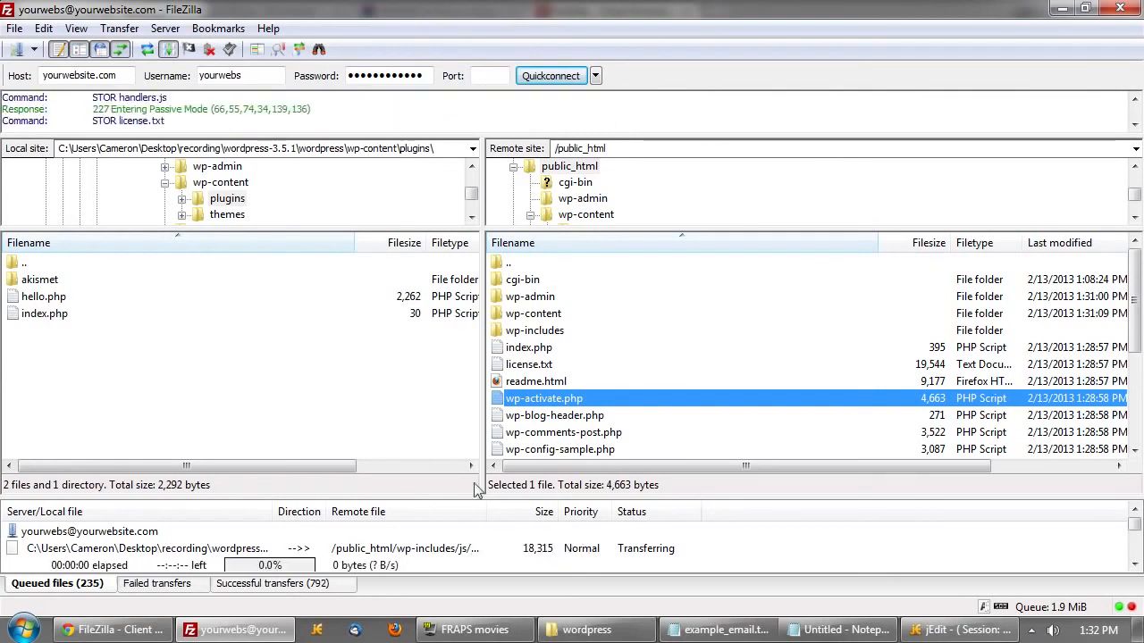
left_click(45, 30)
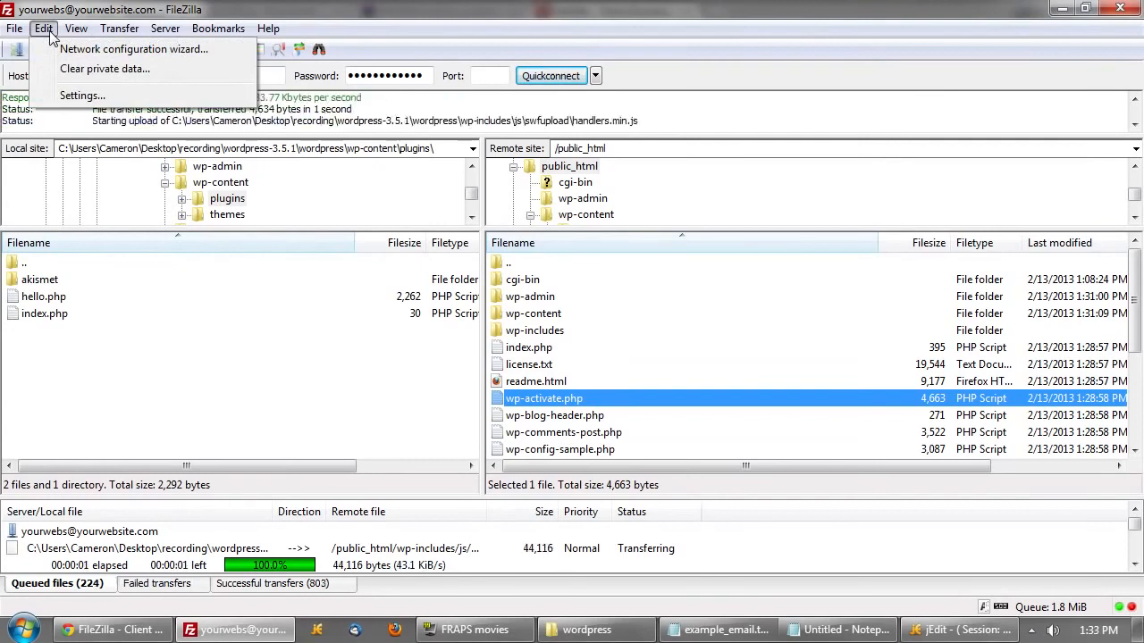
left_click(56, 95)
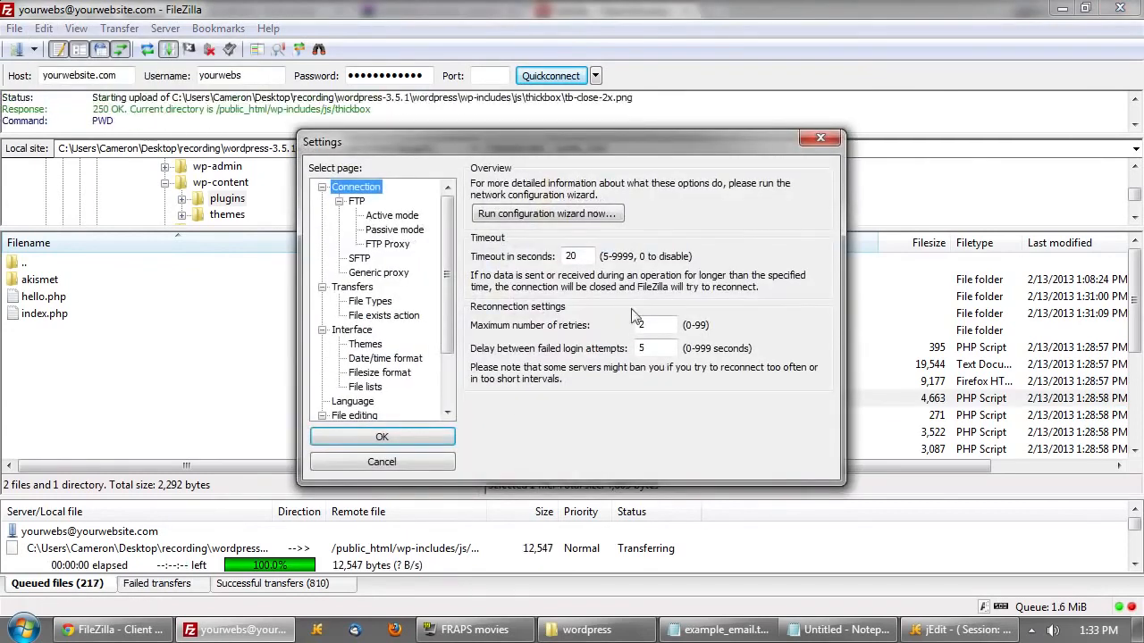
left_click(358, 288)
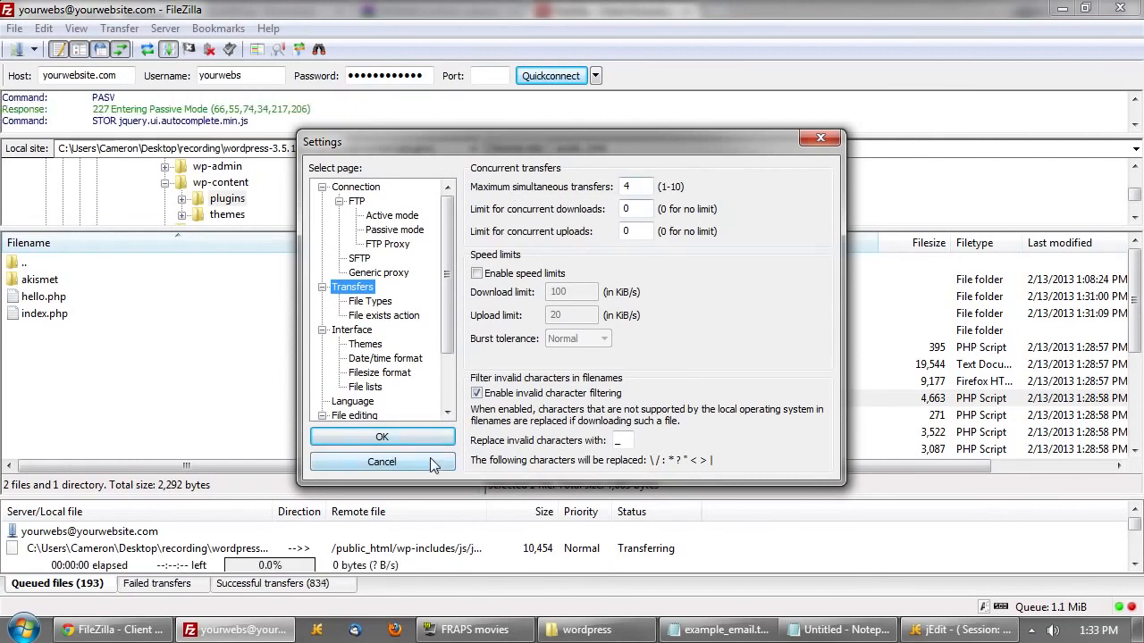
left_click(382, 461)
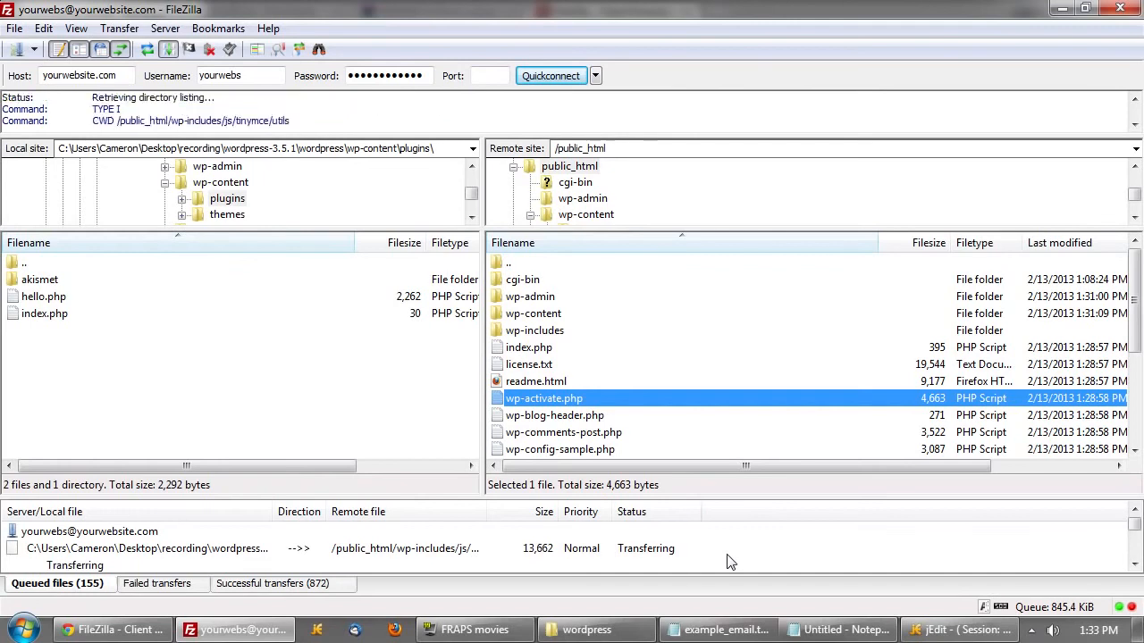
- Confirm in cPanel's FTP Session Control that all sessions are idle, then return to FileZilla
left_click(109, 630)
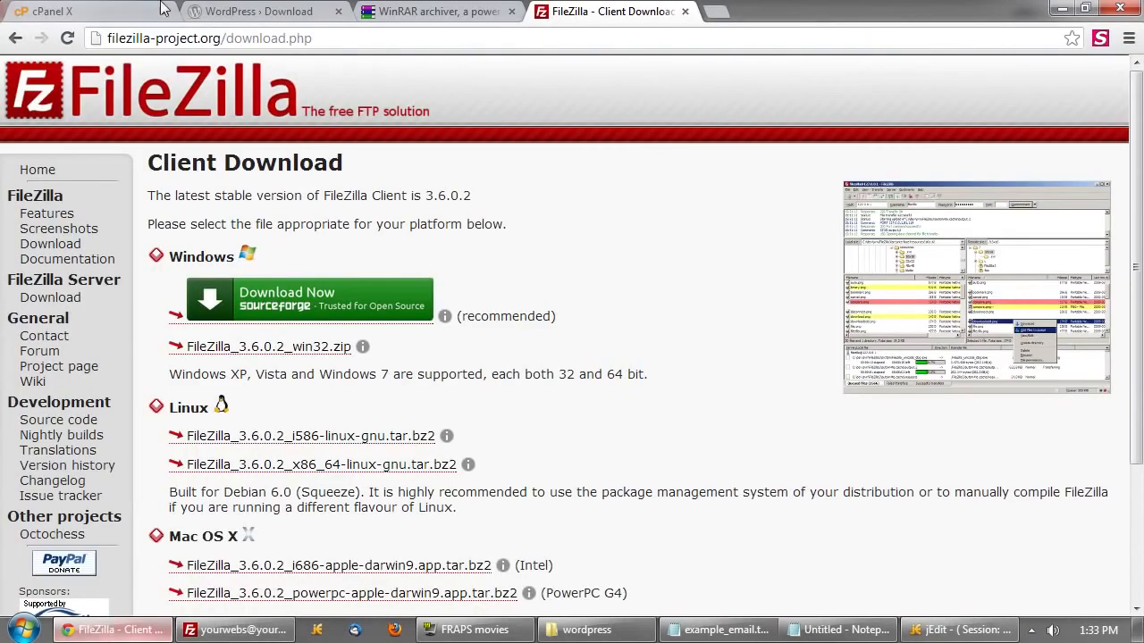
left_click(122, 11)
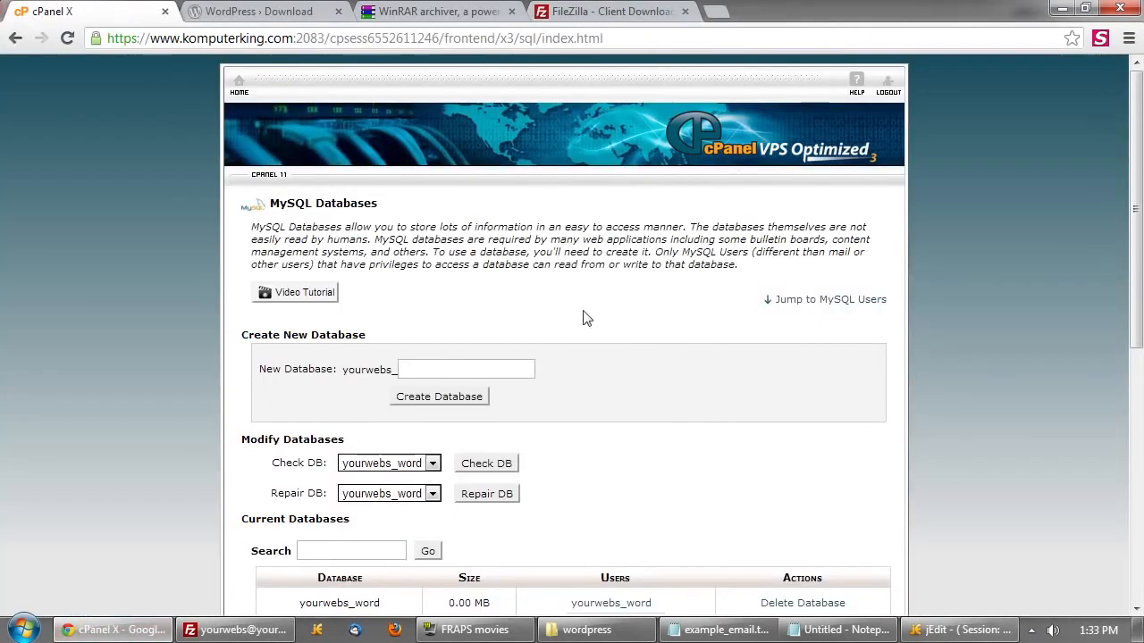
left_click(251, 81)
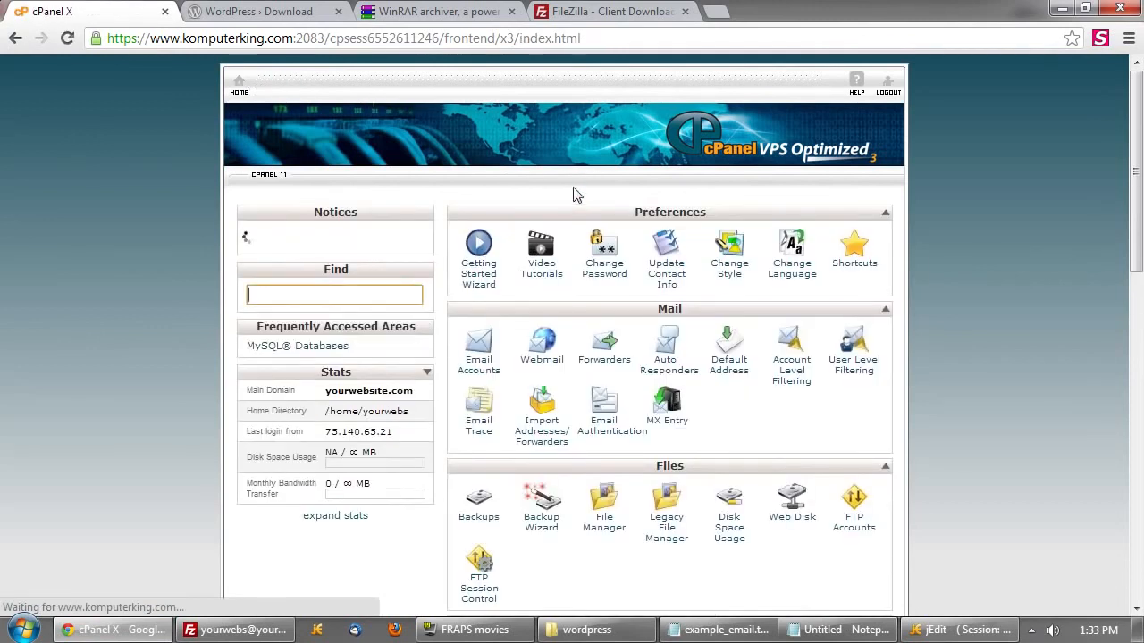
scroll(675, 258, "down", 2)
left_click(478, 413)
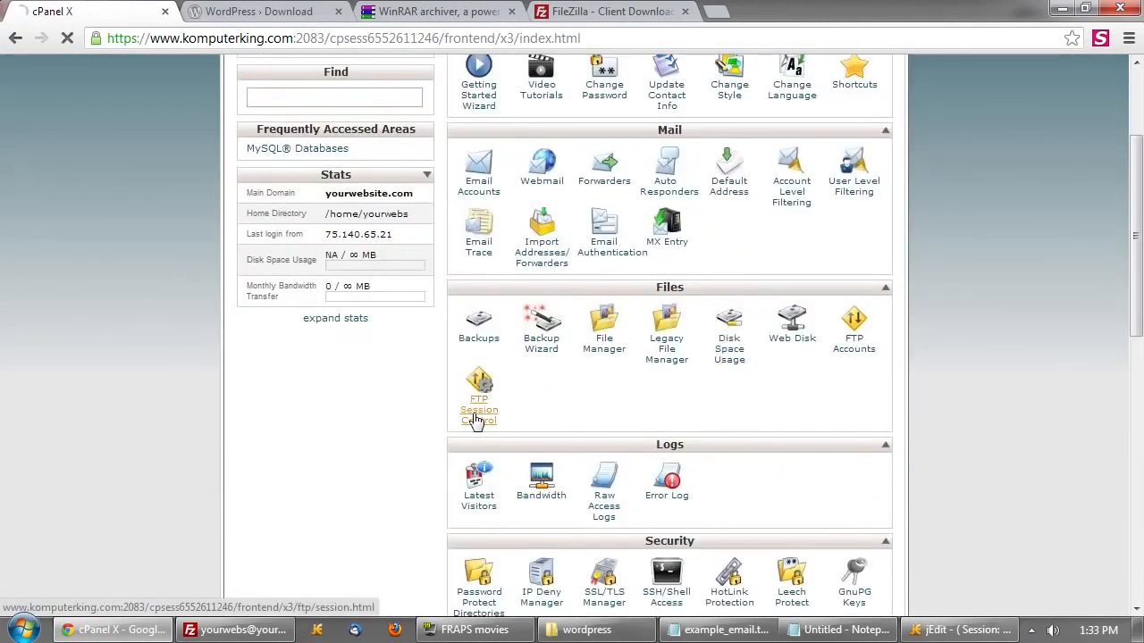
scroll(501, 368, "down", 1)
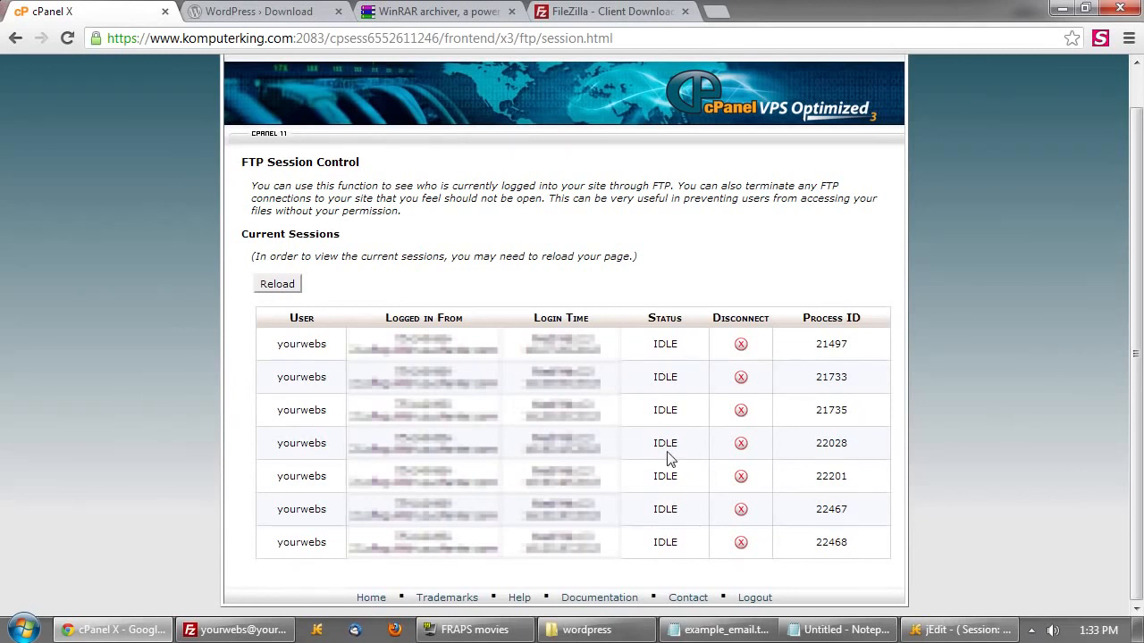
scroll(572, 336, "up", 1)
left_click(242, 95)
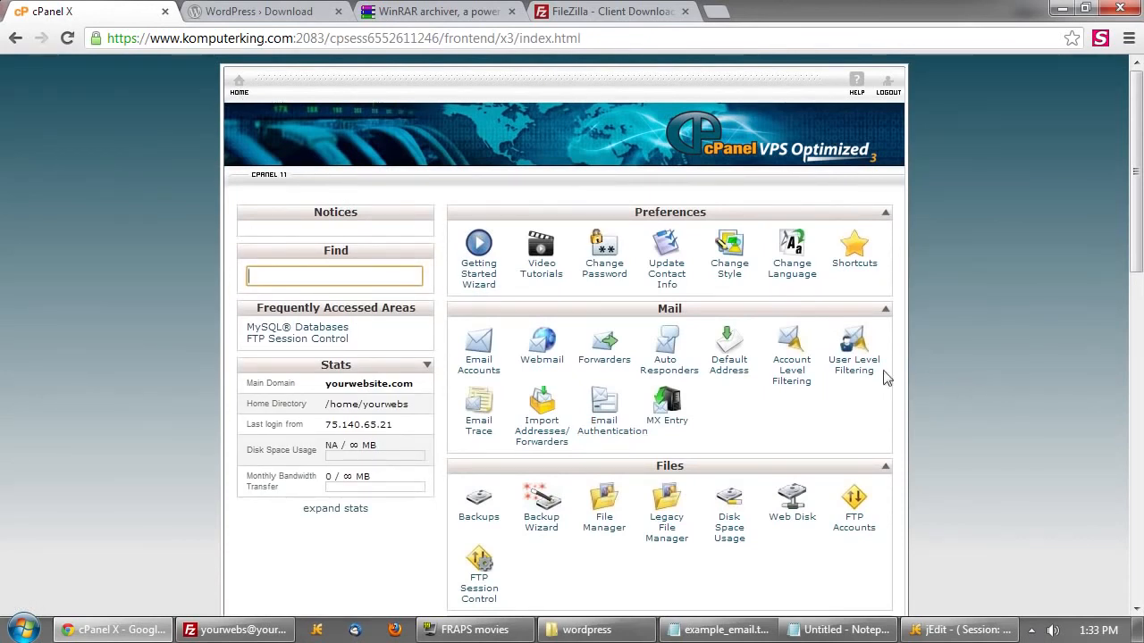
left_click(241, 630)
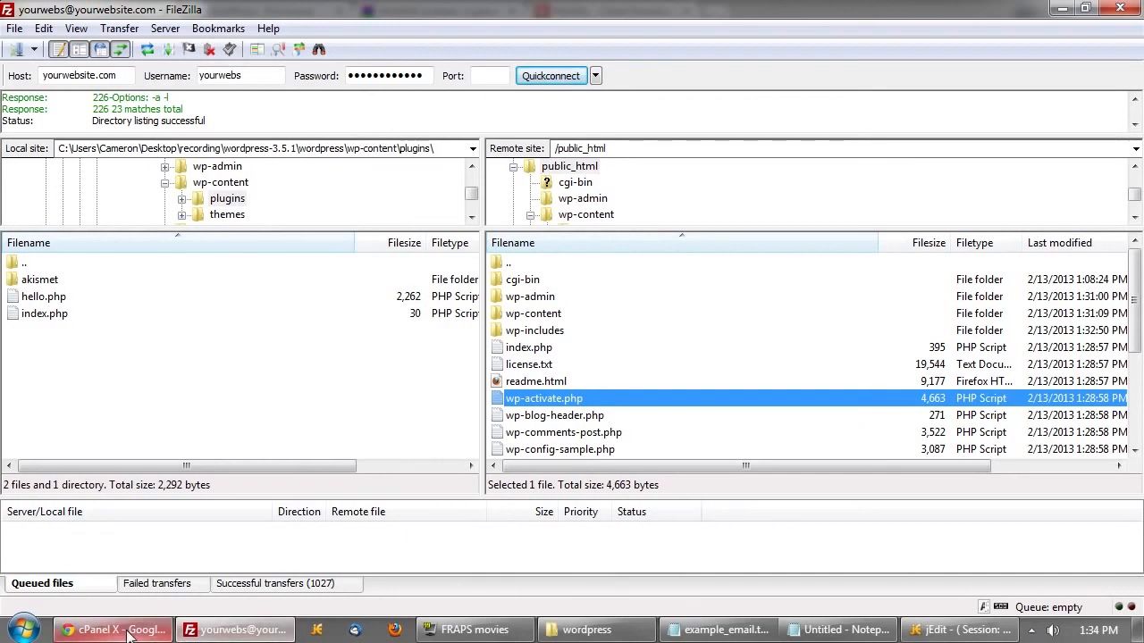
- Verify the Failed transfers tab is empty, then bring the cPanel home page forward
left_click(301, 554)
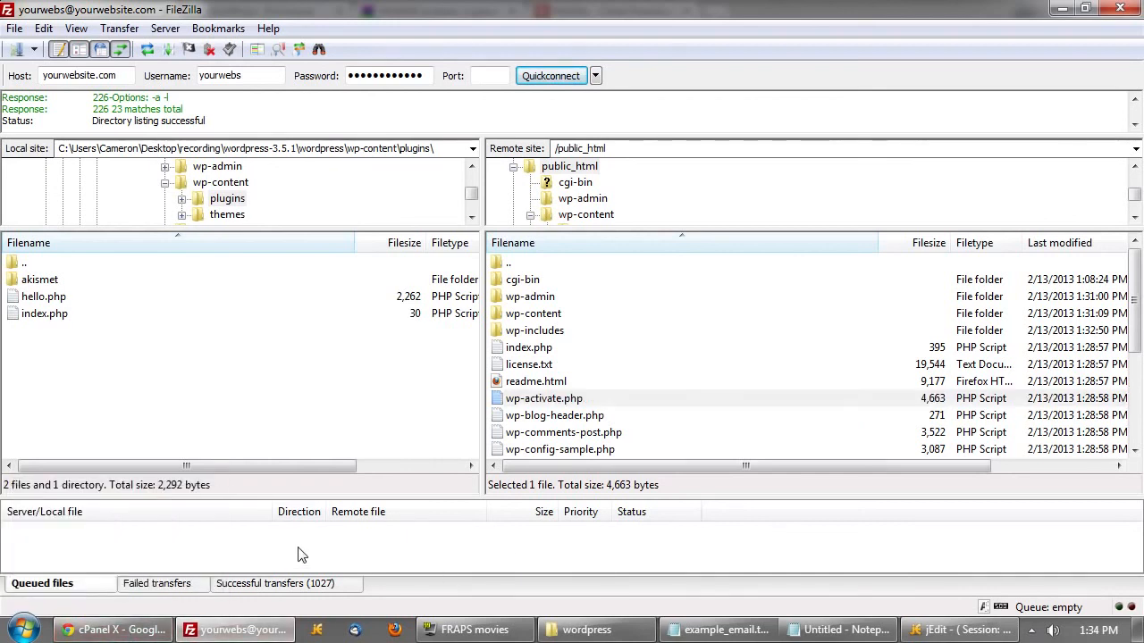
left_click(176, 588)
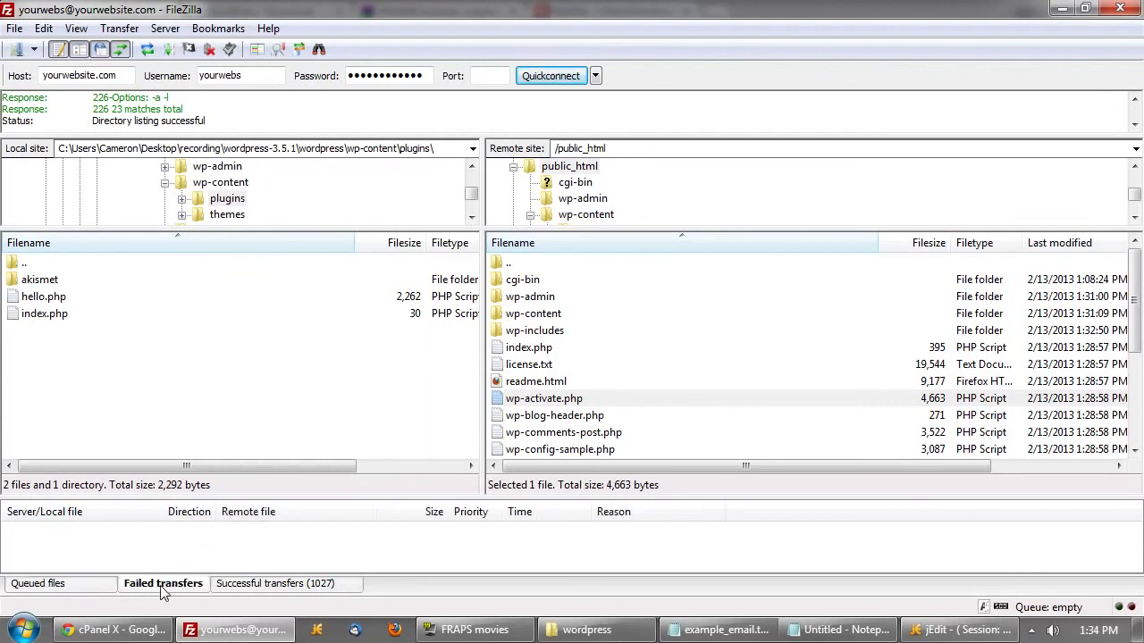
left_click(89, 590)
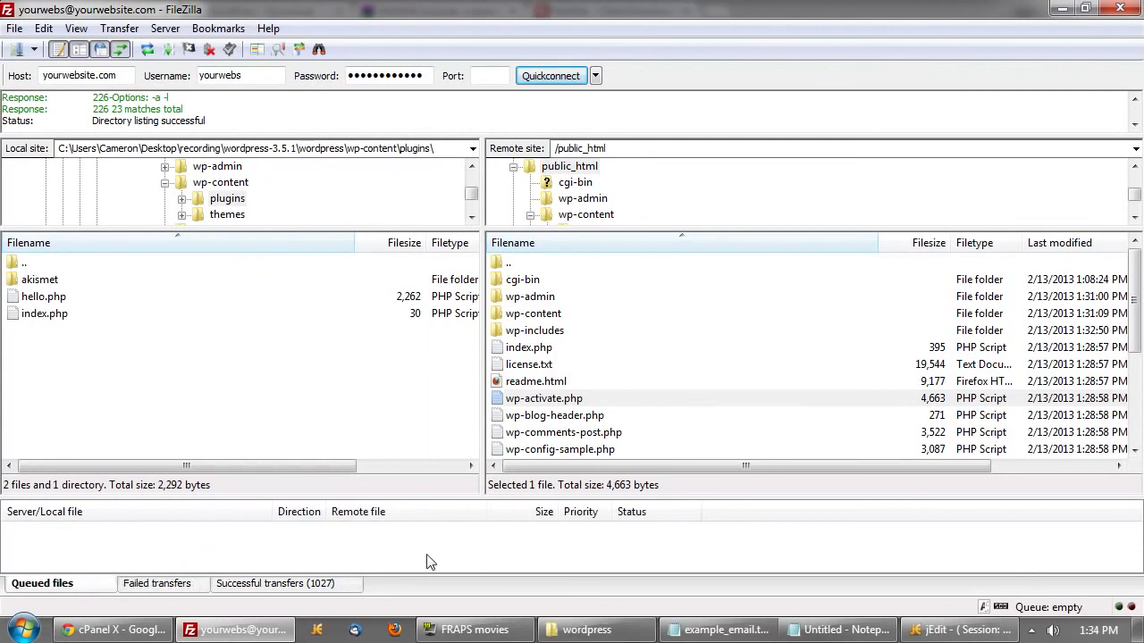
left_click(132, 633)
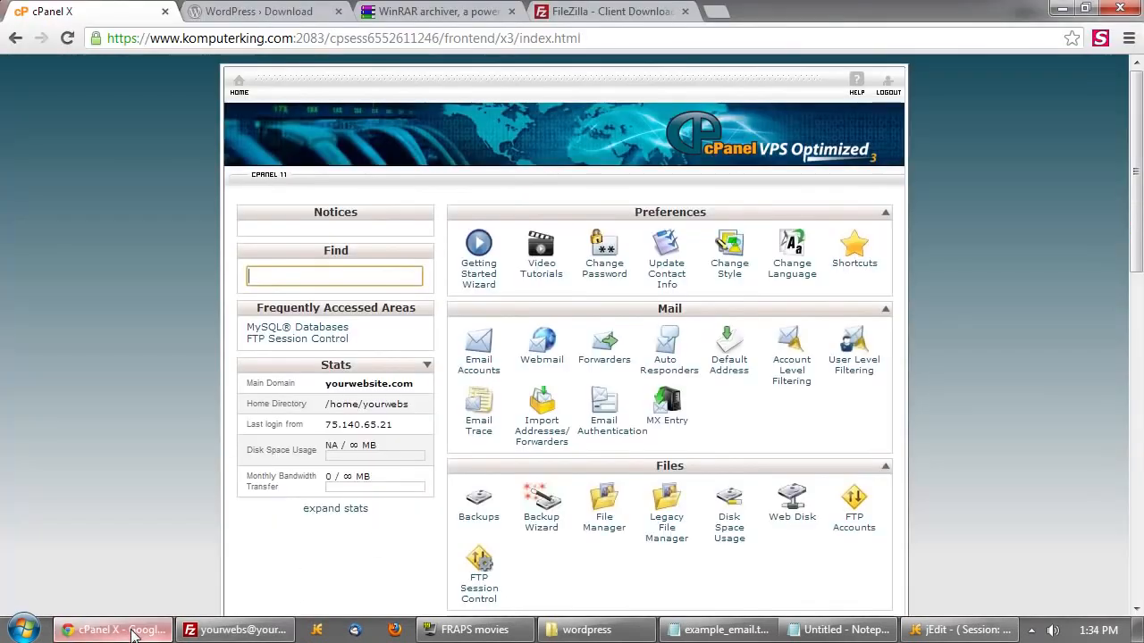
- Load yourwebsite.com in a new browser tab to reach the WordPress setup form
left_click(724, 16)
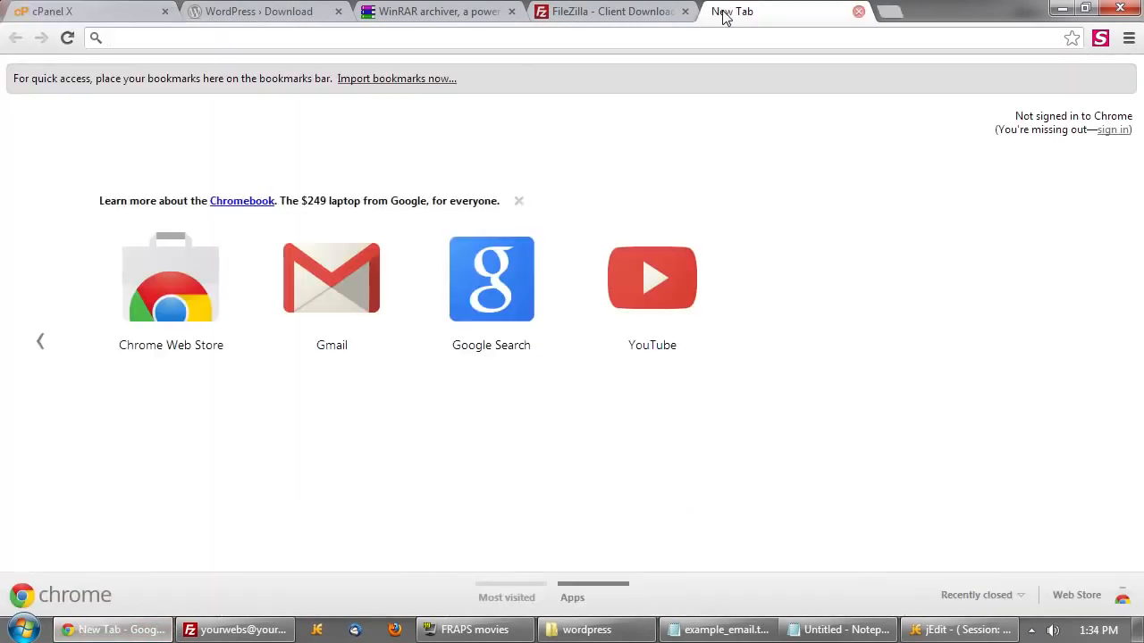
type("you")
key("Return")
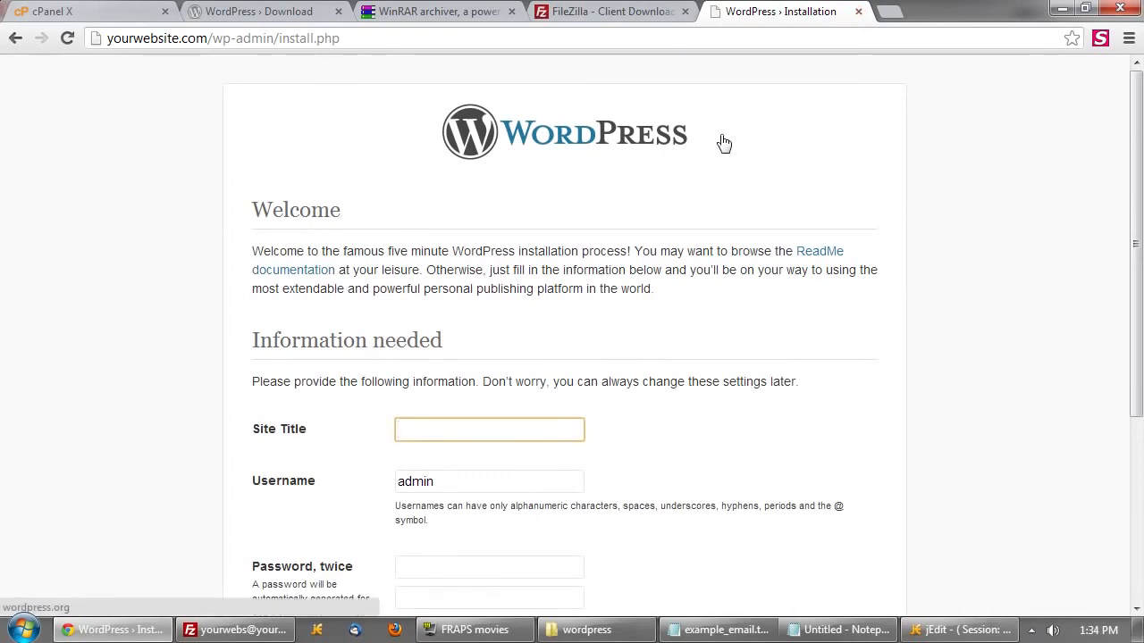
- Enter site title Your Website, username admin, the password twice and e-mail, then install WordPress
scroll(715, 245, "down", 2)
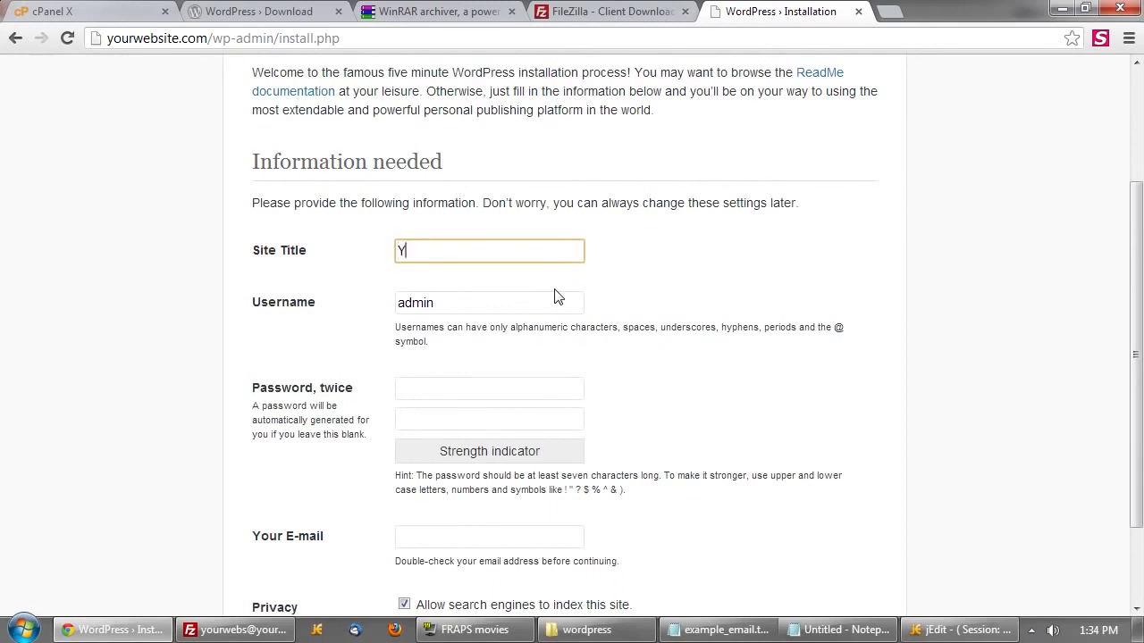
type("ite")
key("Tab")
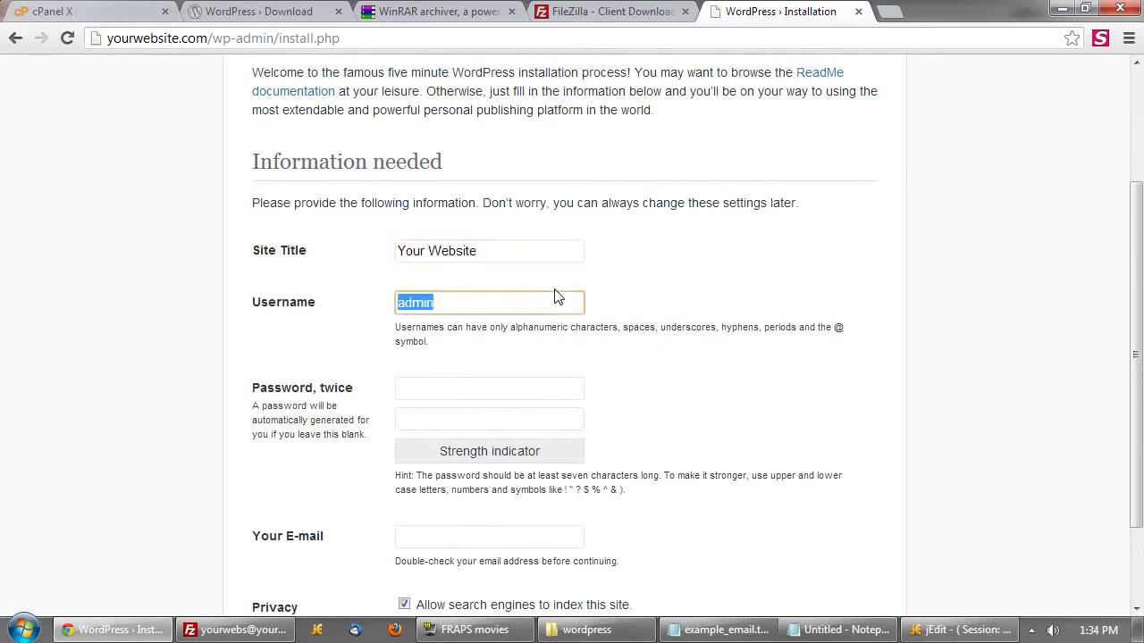
key("Tab")
type("p")
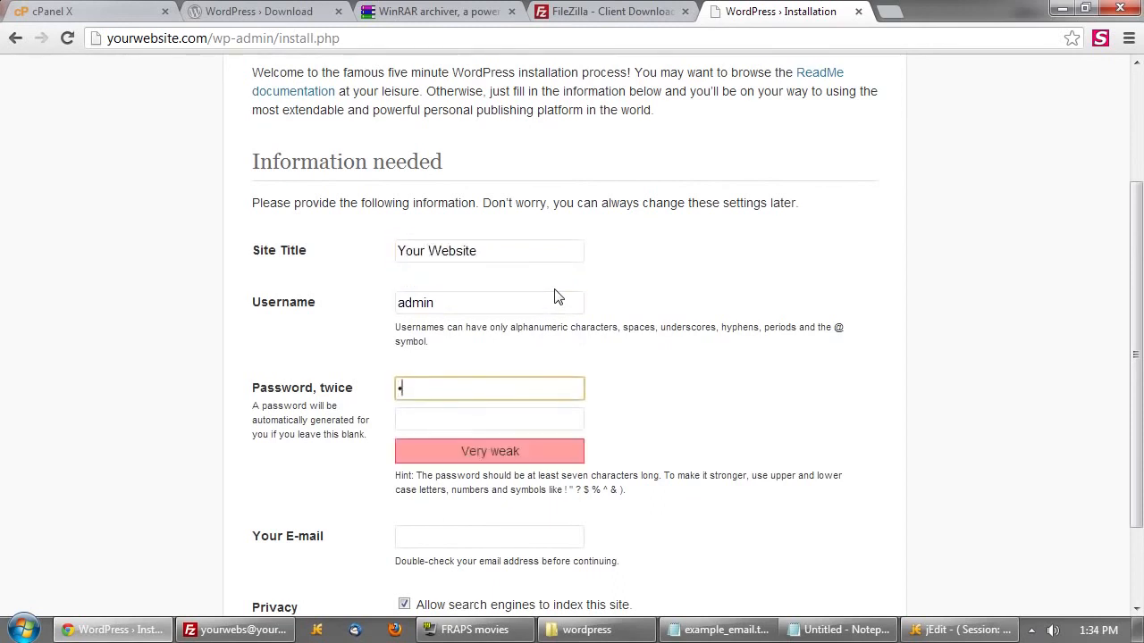
type("ass")
key("Tab")
type("pas")
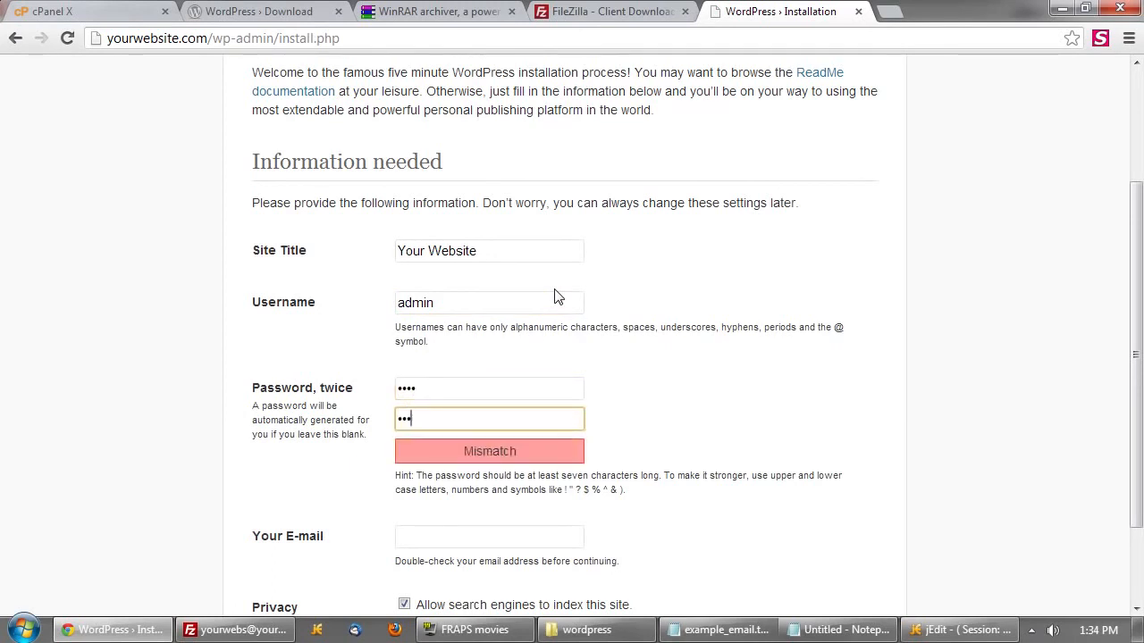
type("s")
key("Tab")
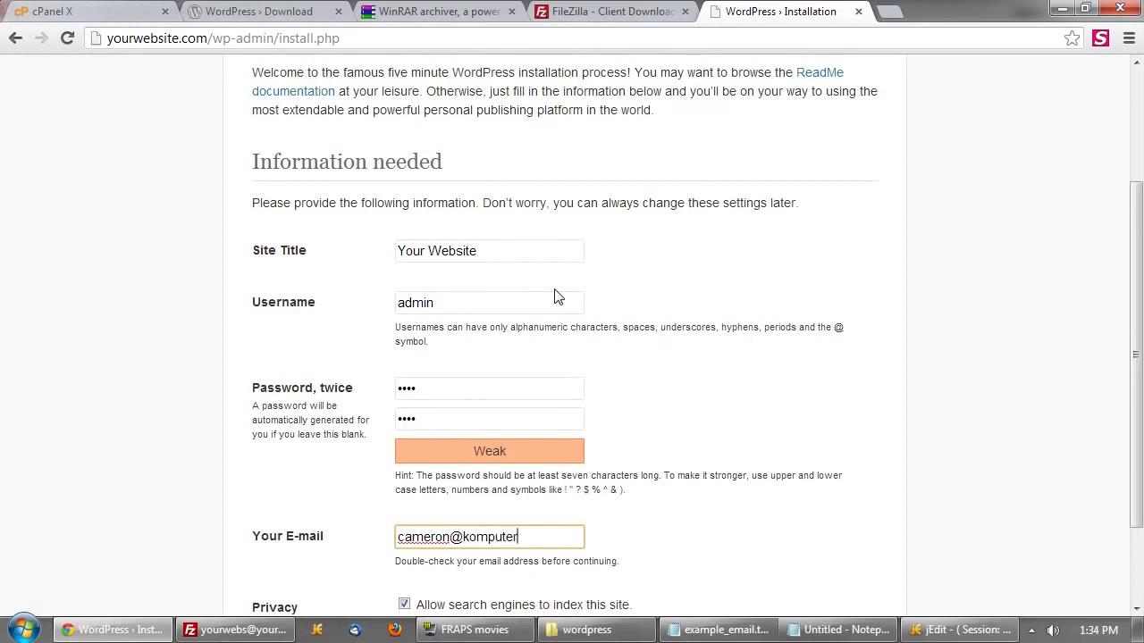
scroll(563, 295, "down", 2)
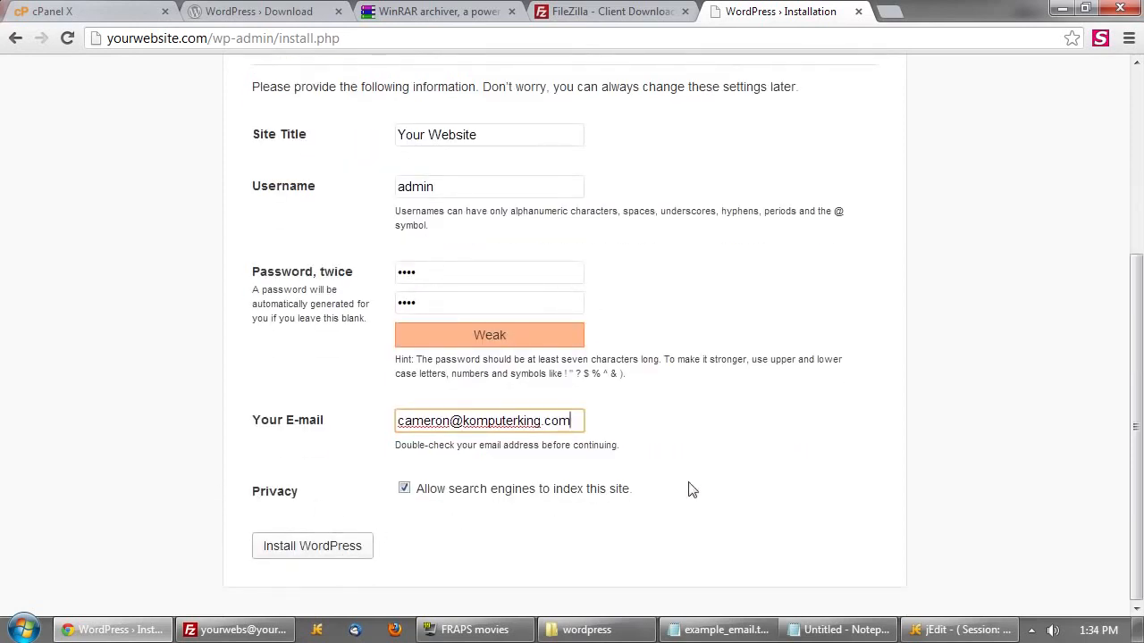
left_click_drag(688, 489, 451, 498)
left_click(462, 525)
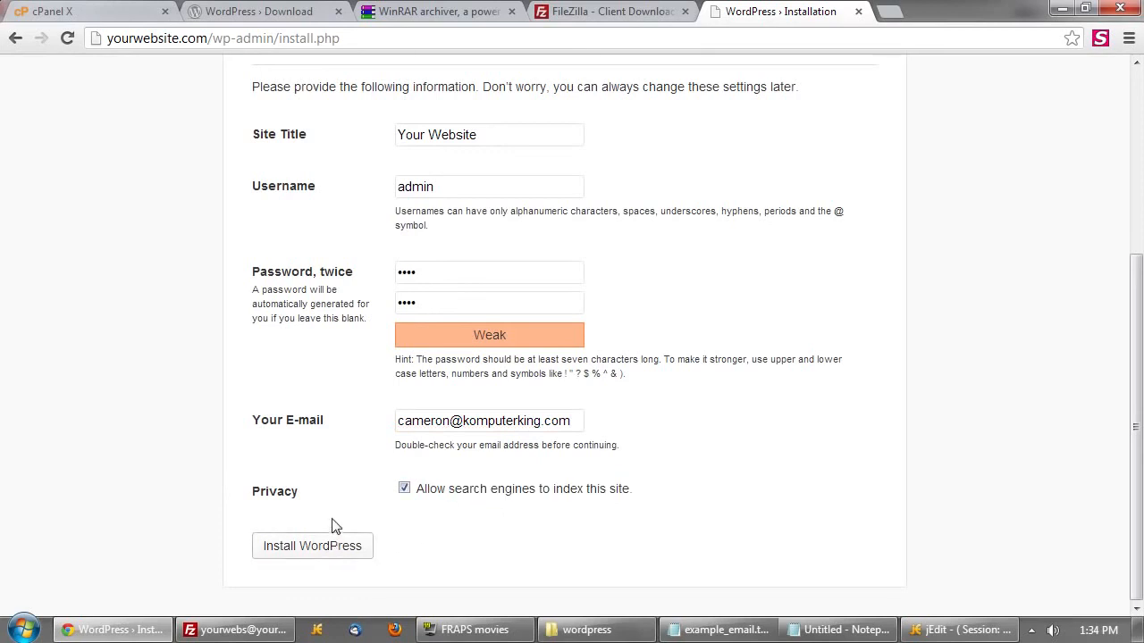
left_click(331, 552)
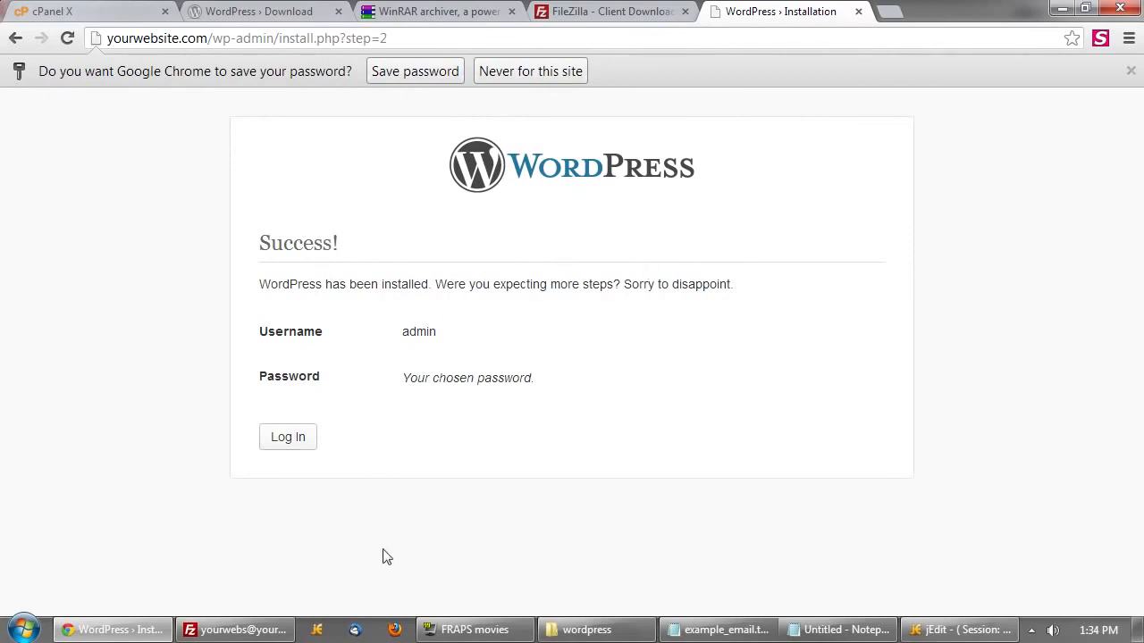
- Log in as admin and view the live Your Website front page with its Hello world! post
left_click(288, 437)
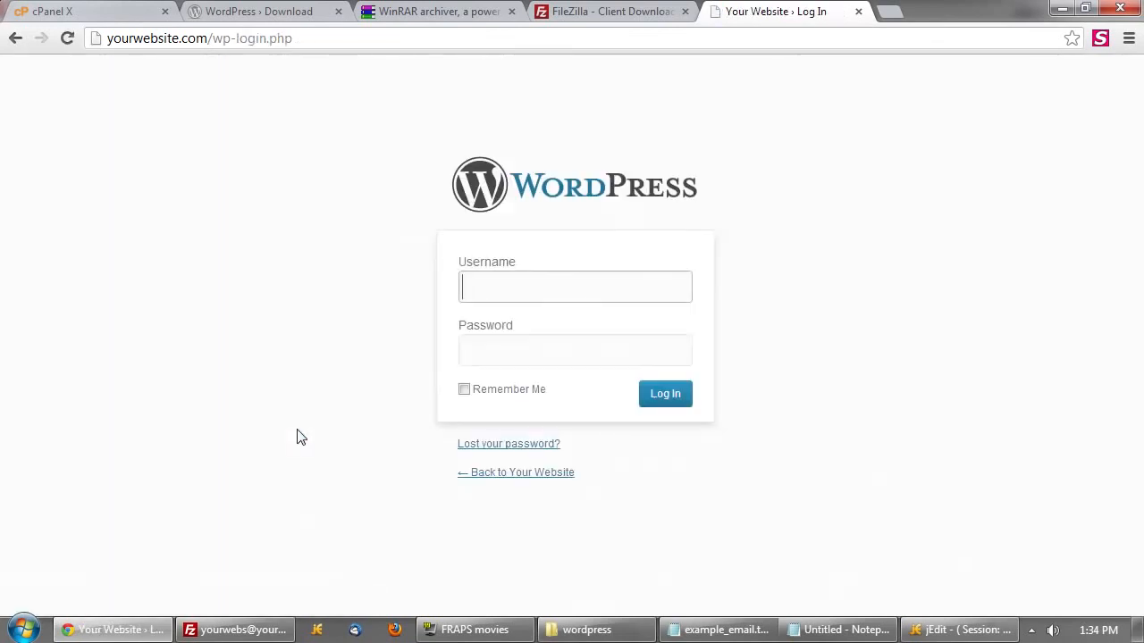
type("a")
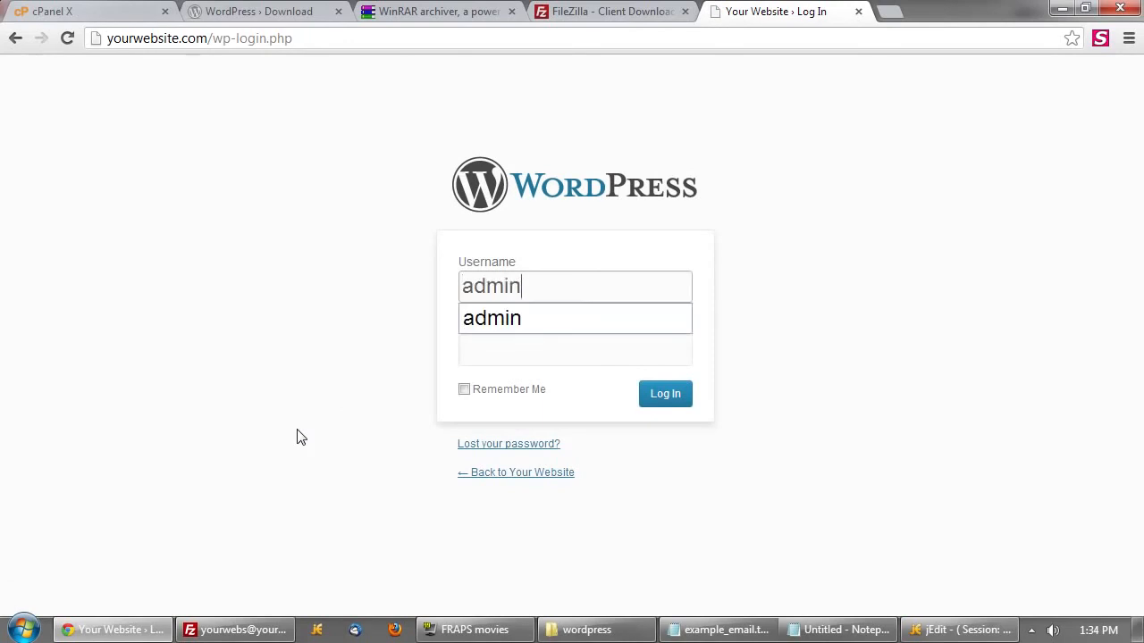
type("dmin")
key("Tab")
key("Return")
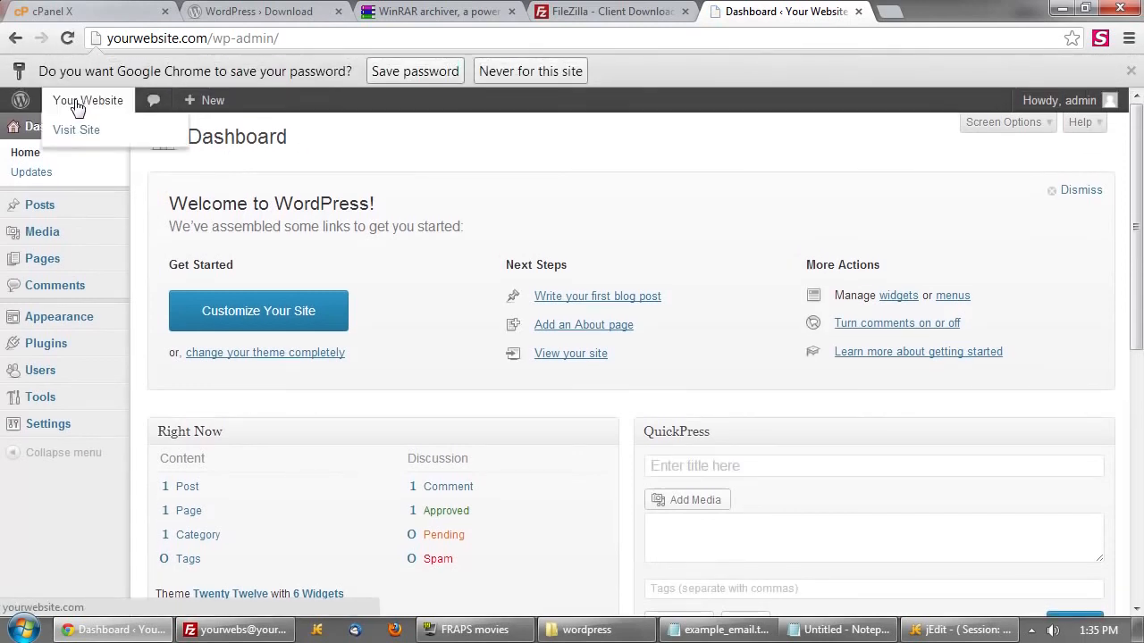
left_click(78, 102)
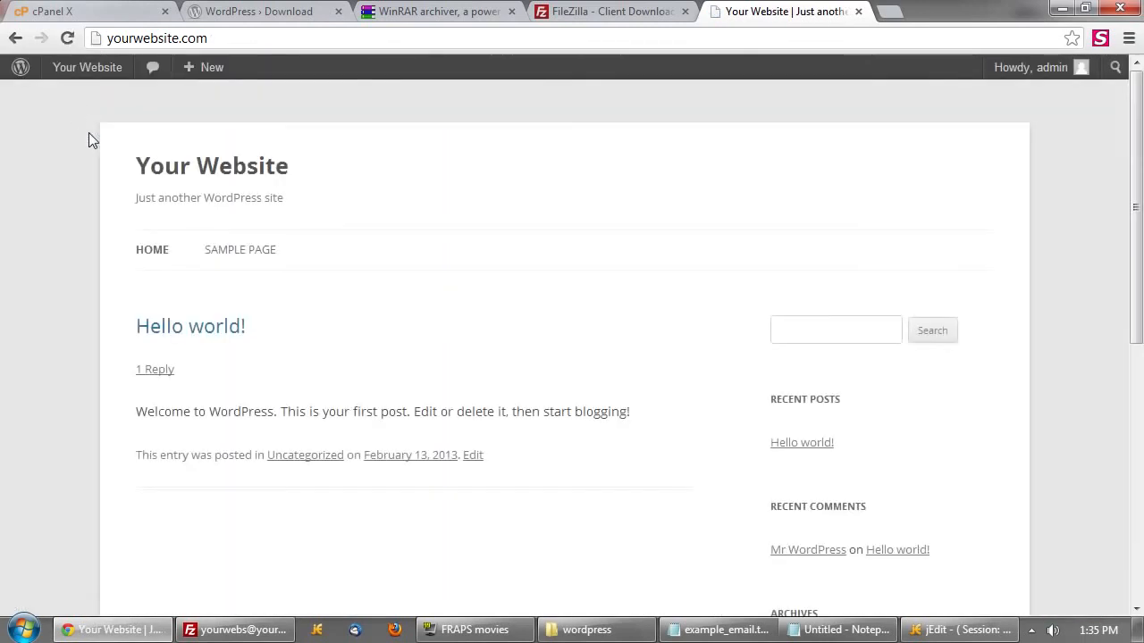
scroll(824, 353, "down", 5)
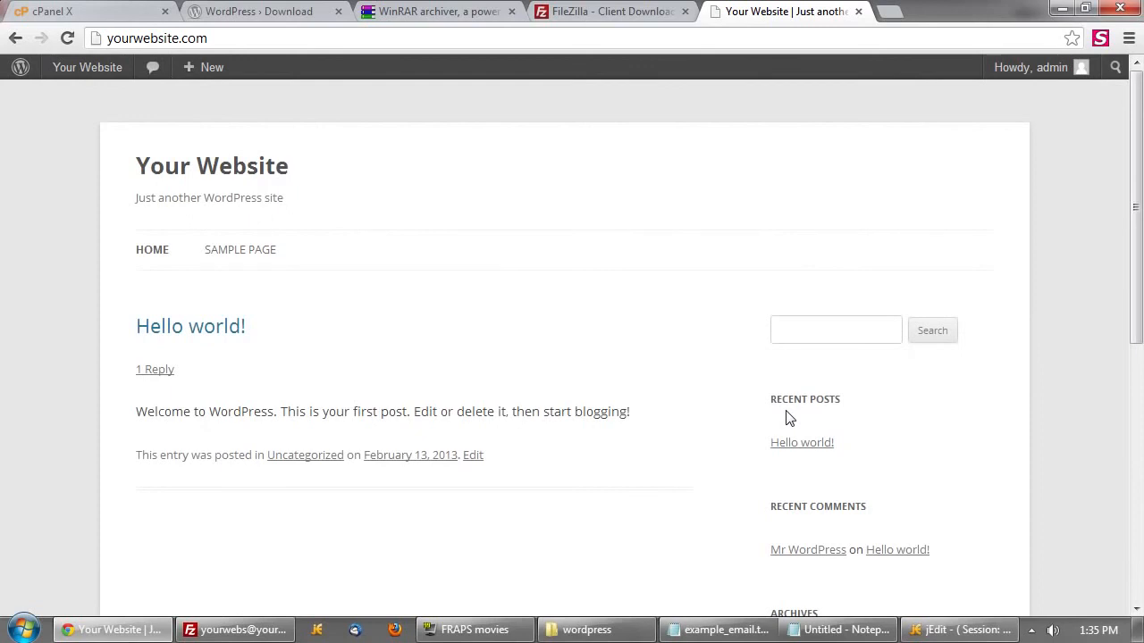